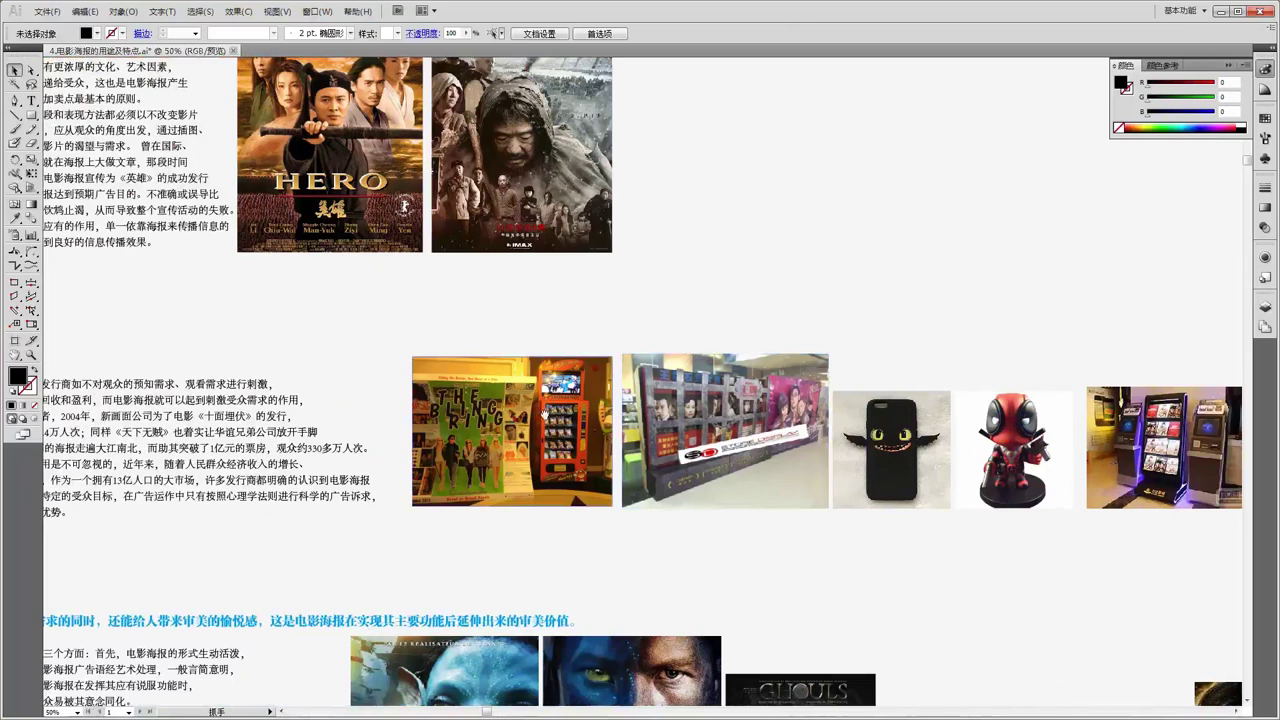
Move the 二、刺激需求 text block slightly up so it sits closer to the level of its images.
drag(430, 405, 577, 399)
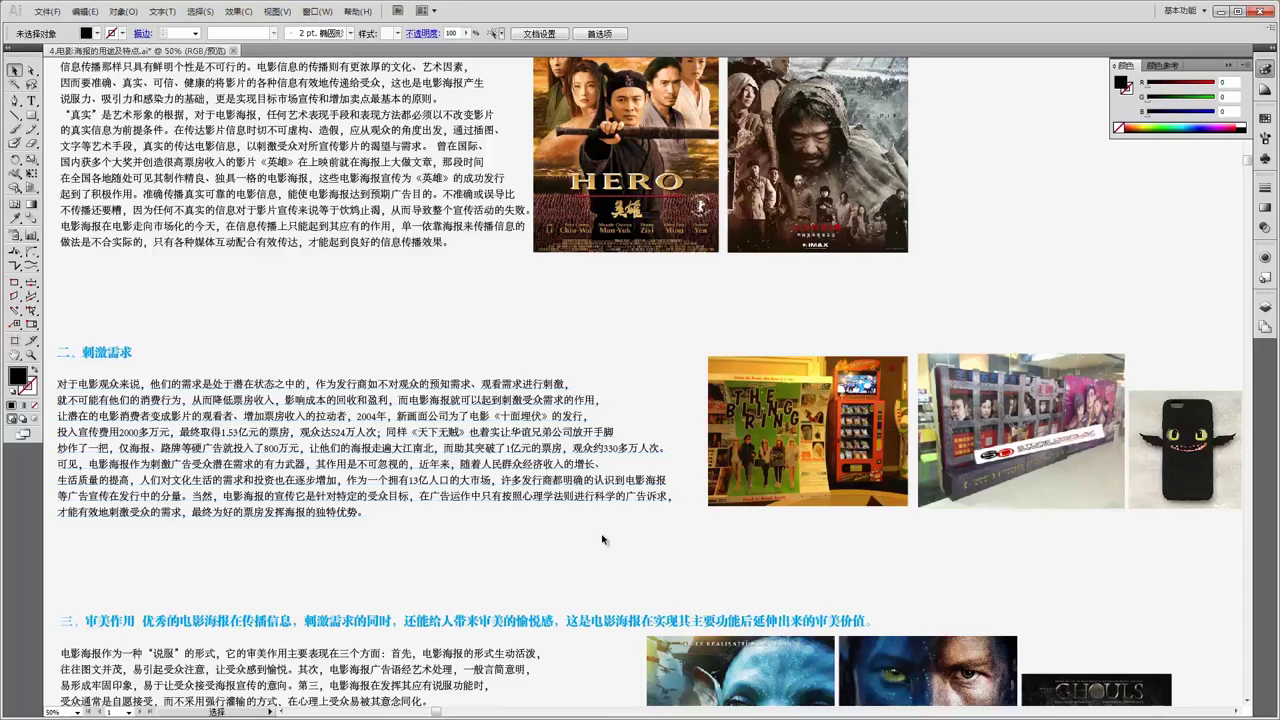
scroll(647, 537, up, 1)
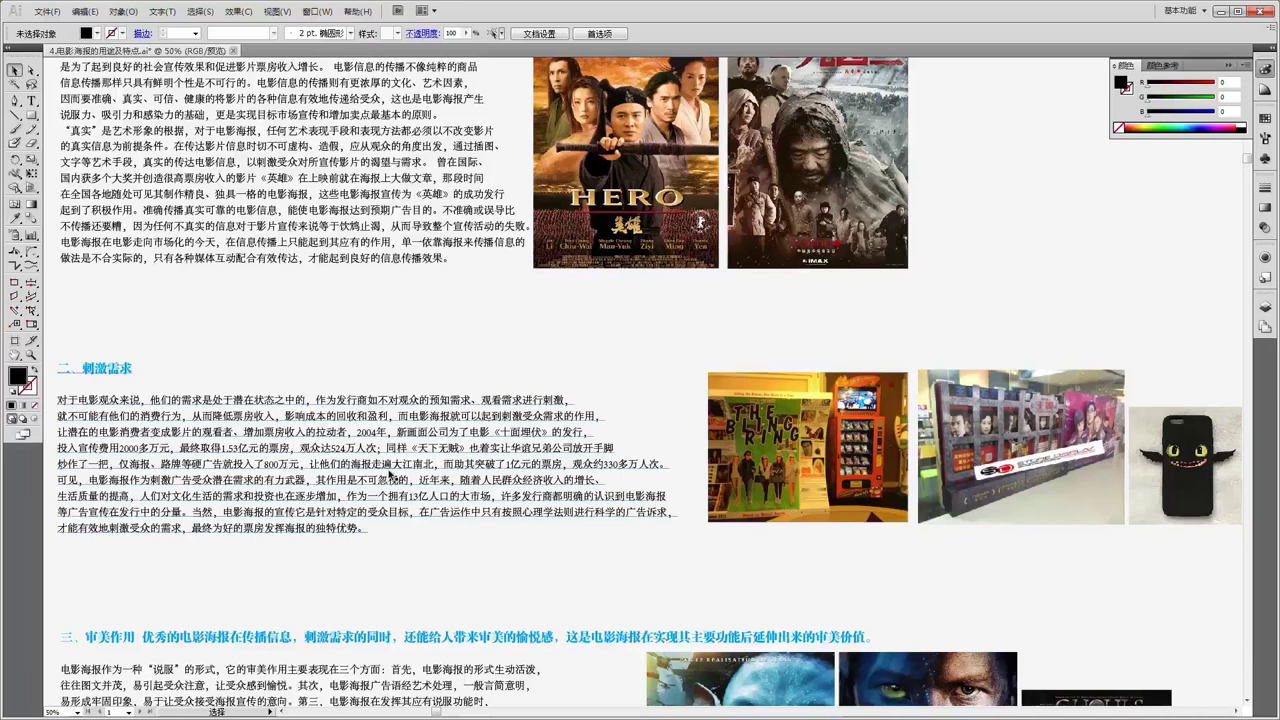
scroll(372, 458, up, 3)
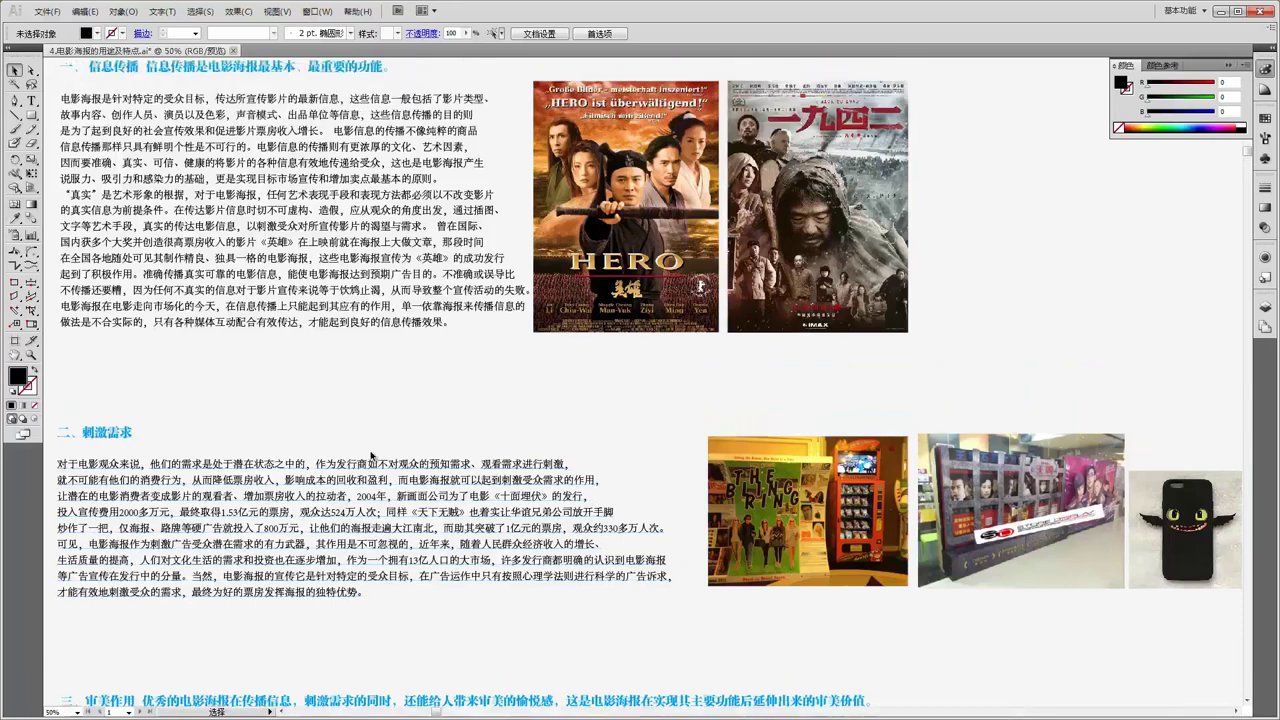
drag(311, 519, 309, 509)
scroll(434, 545, down, 1)
click(481, 614)
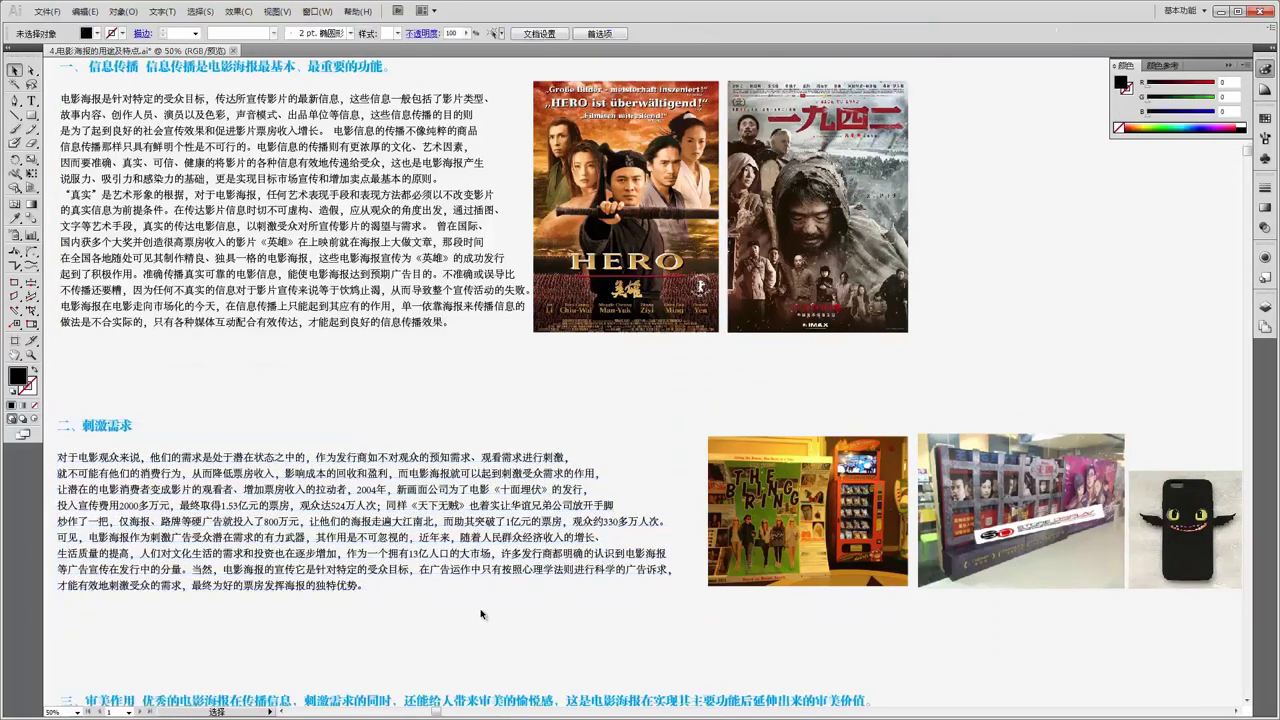
click(357, 548)
drag(357, 540, 357, 526)
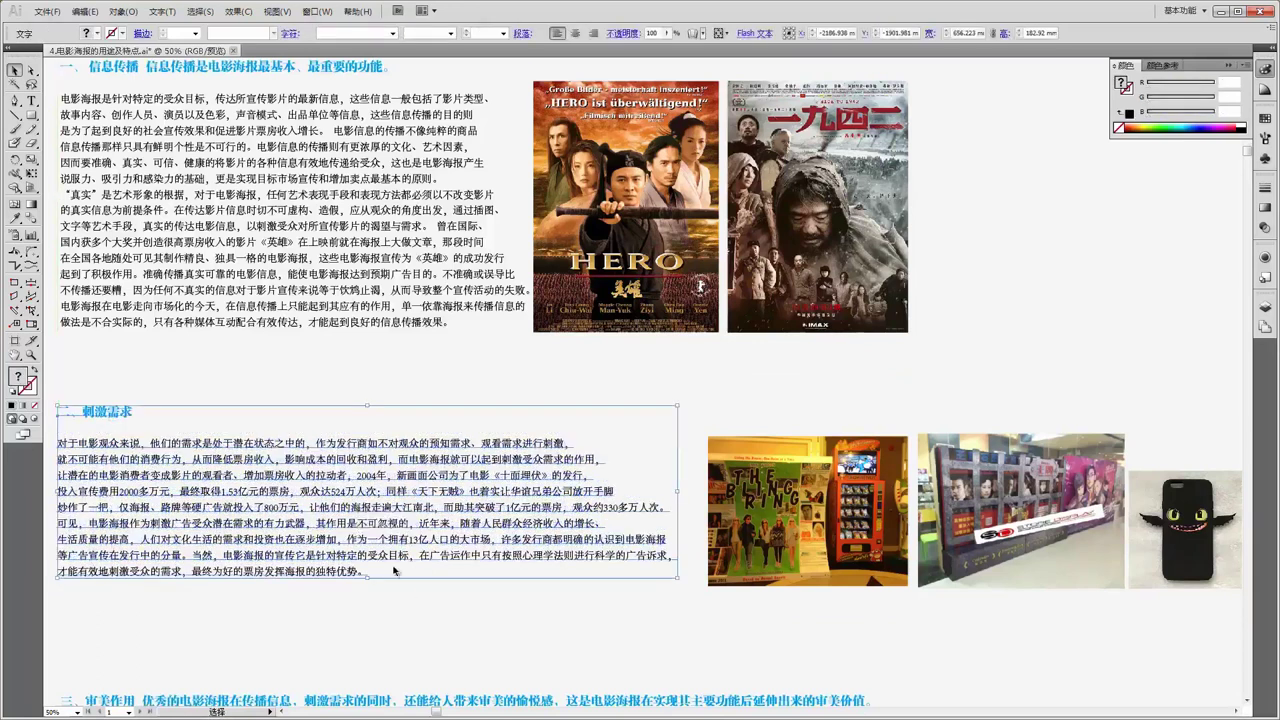
click(408, 608)
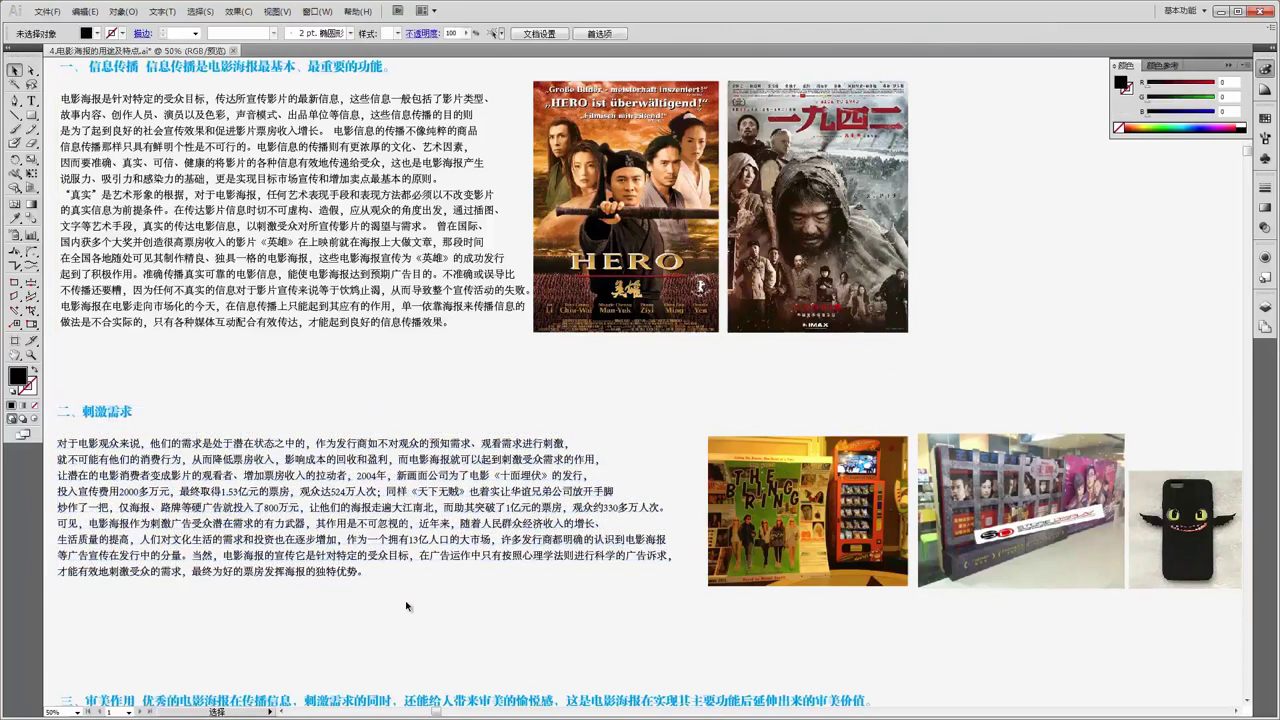
Examine the 二、刺激需求 text and the 三、审美作用 section with its posters.
click(385, 519)
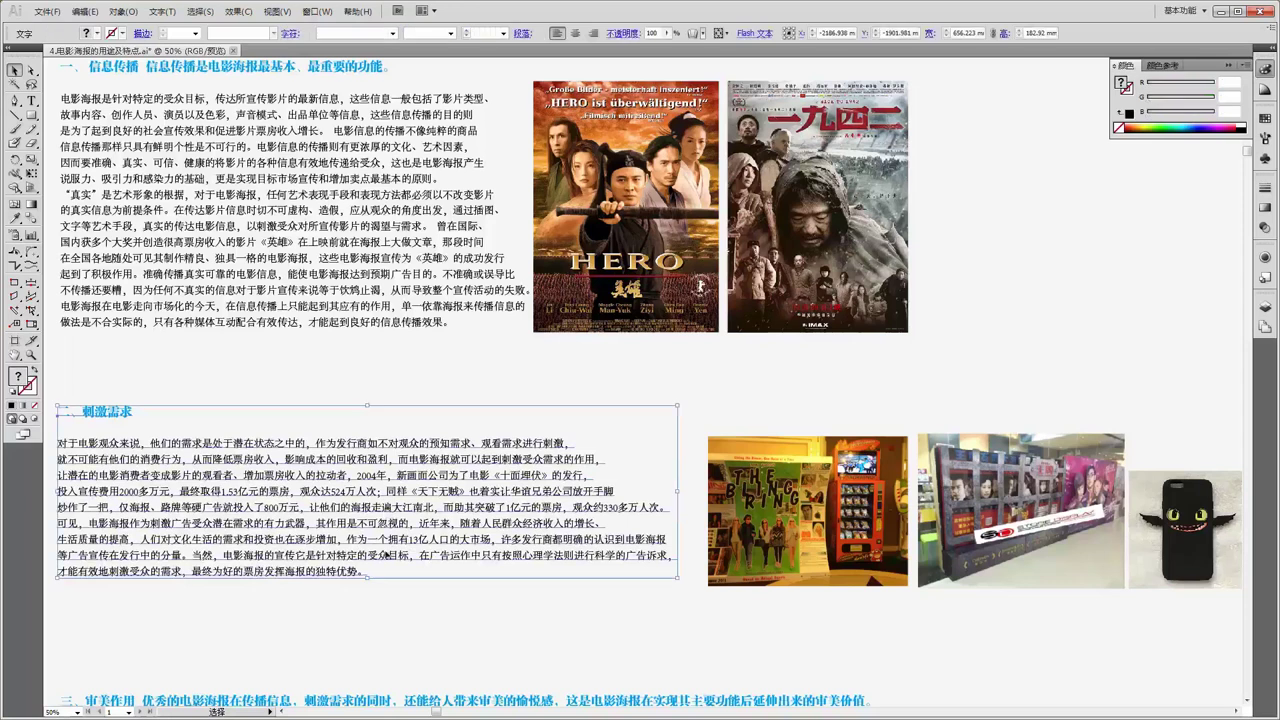
scroll(400, 524, down, 2)
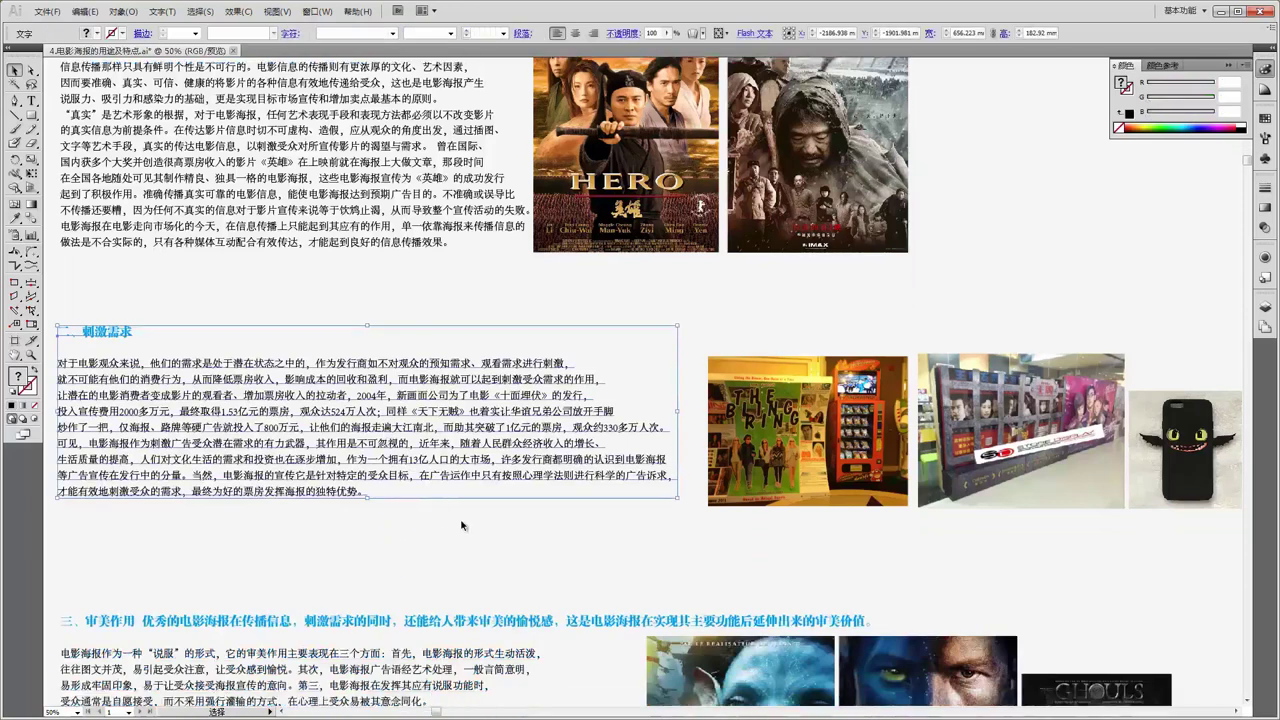
click(461, 525)
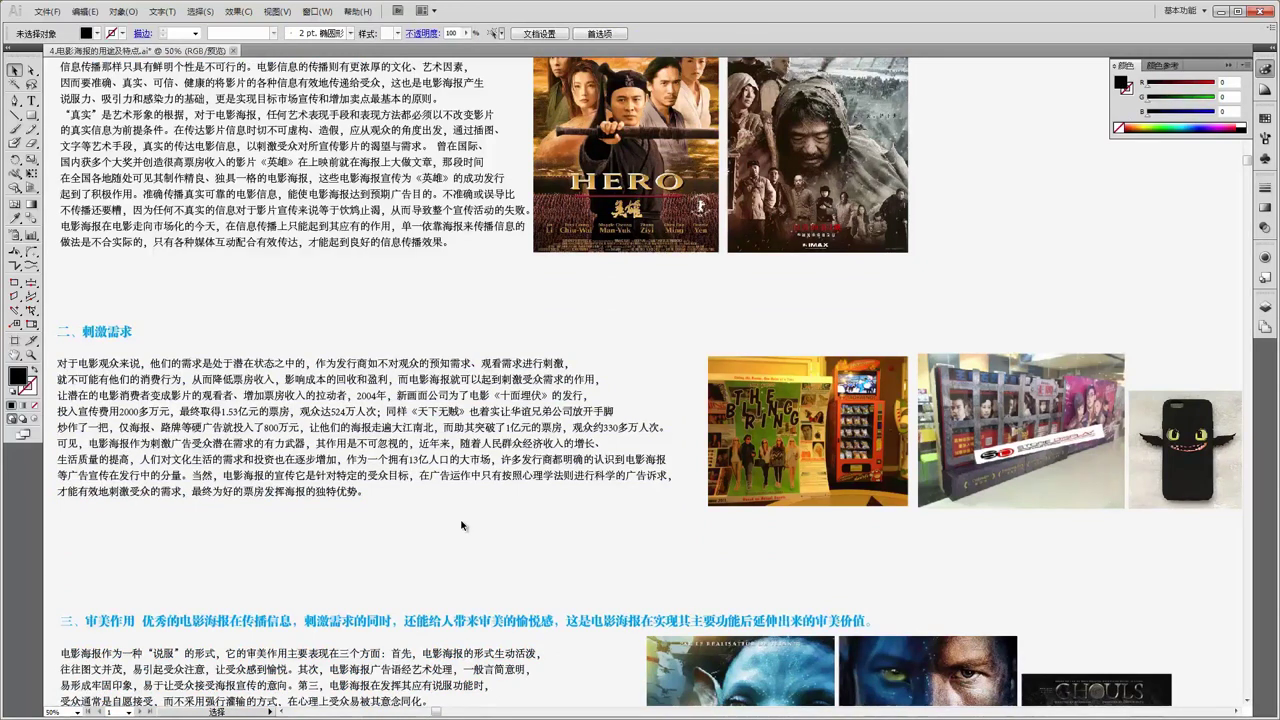
scroll(461, 525, down, 2)
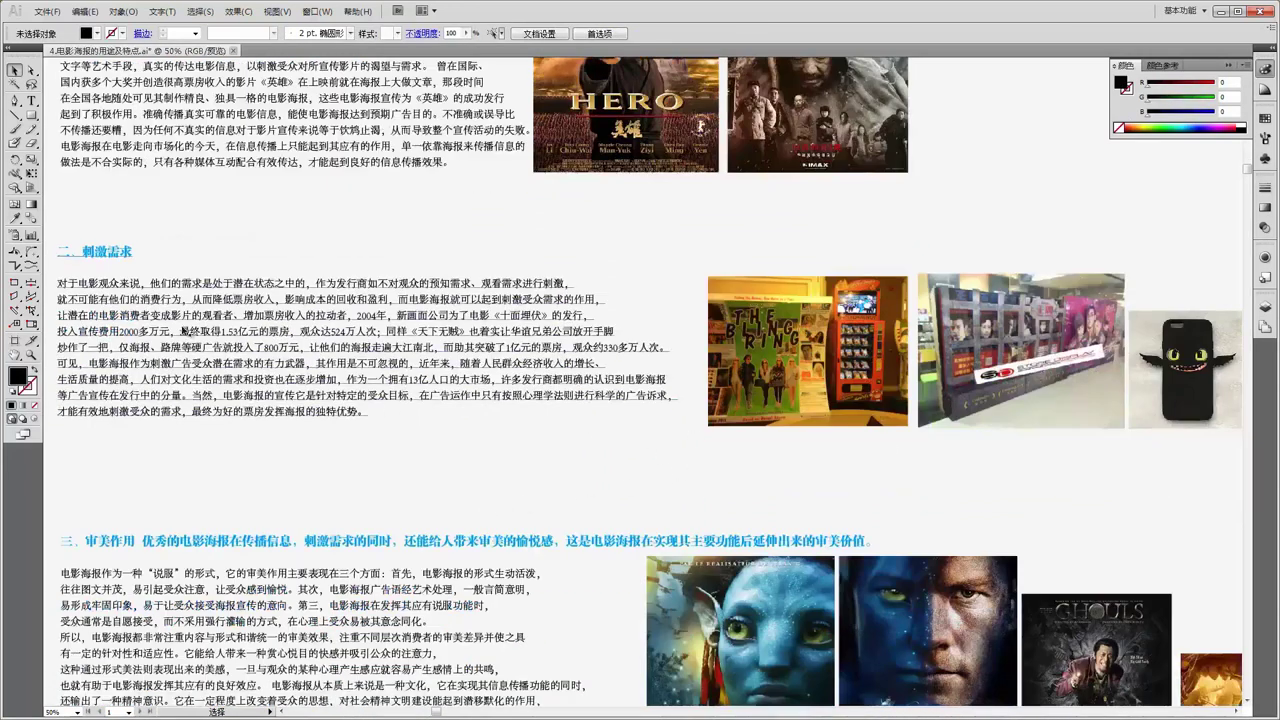
scroll(456, 420, down, 3)
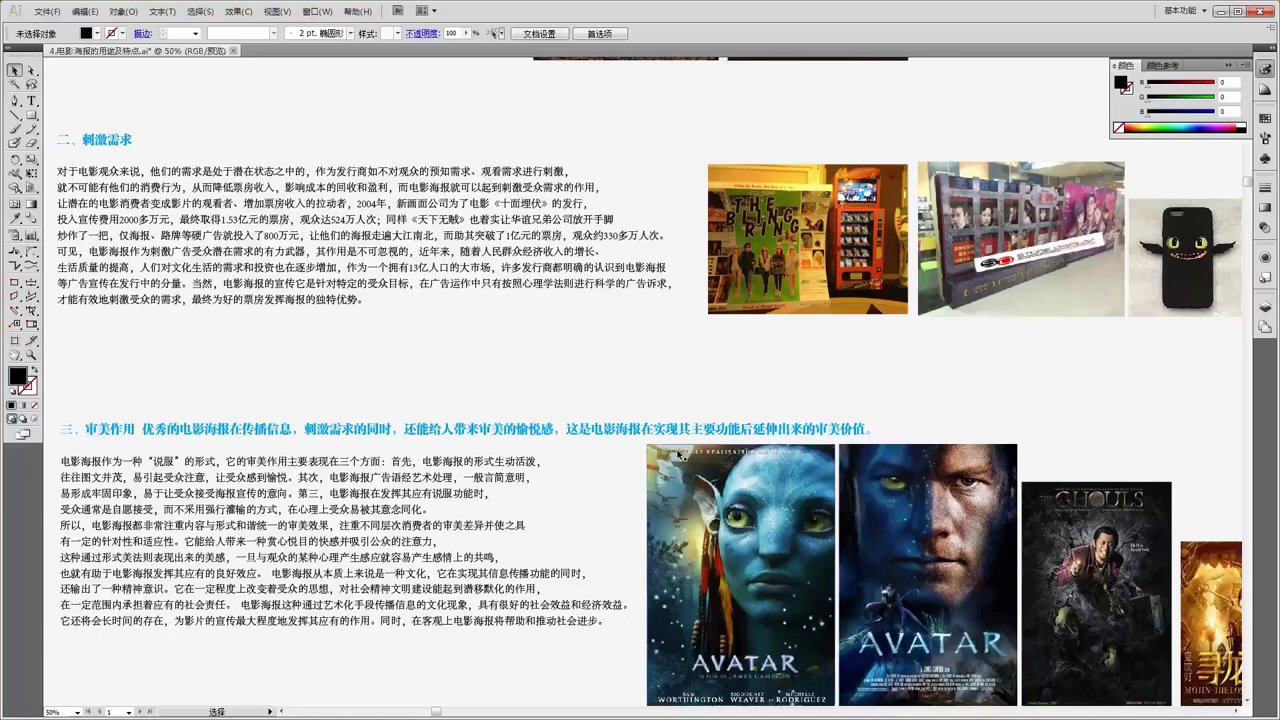
scroll(679, 455, down, 2)
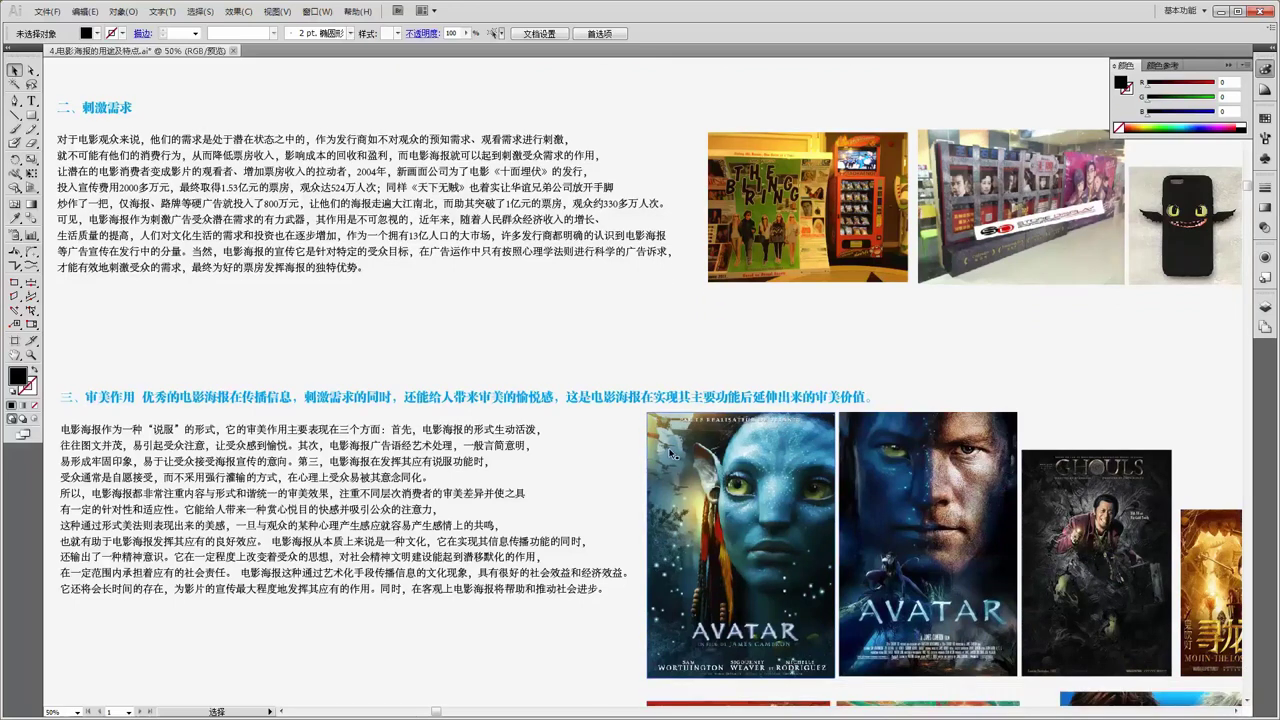
scroll(672, 453, up, 10)
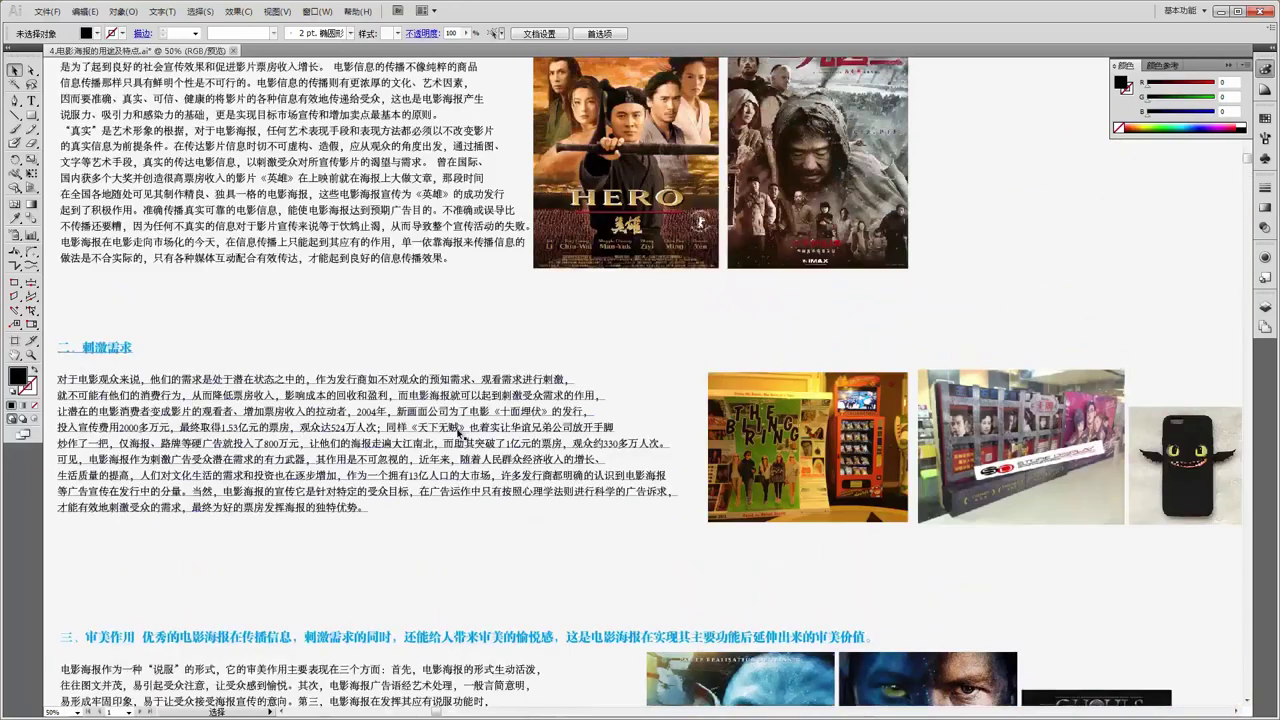
scroll(459, 430, down, 5)
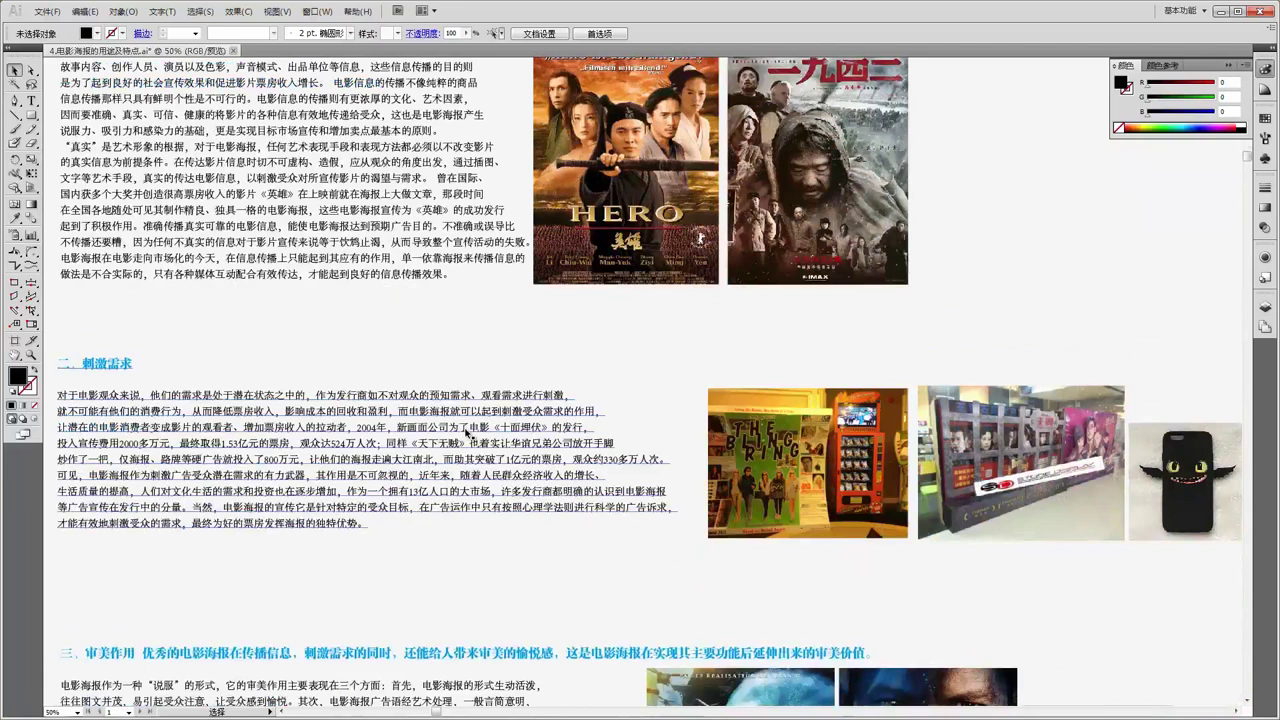
scroll(468, 432, down, 7)
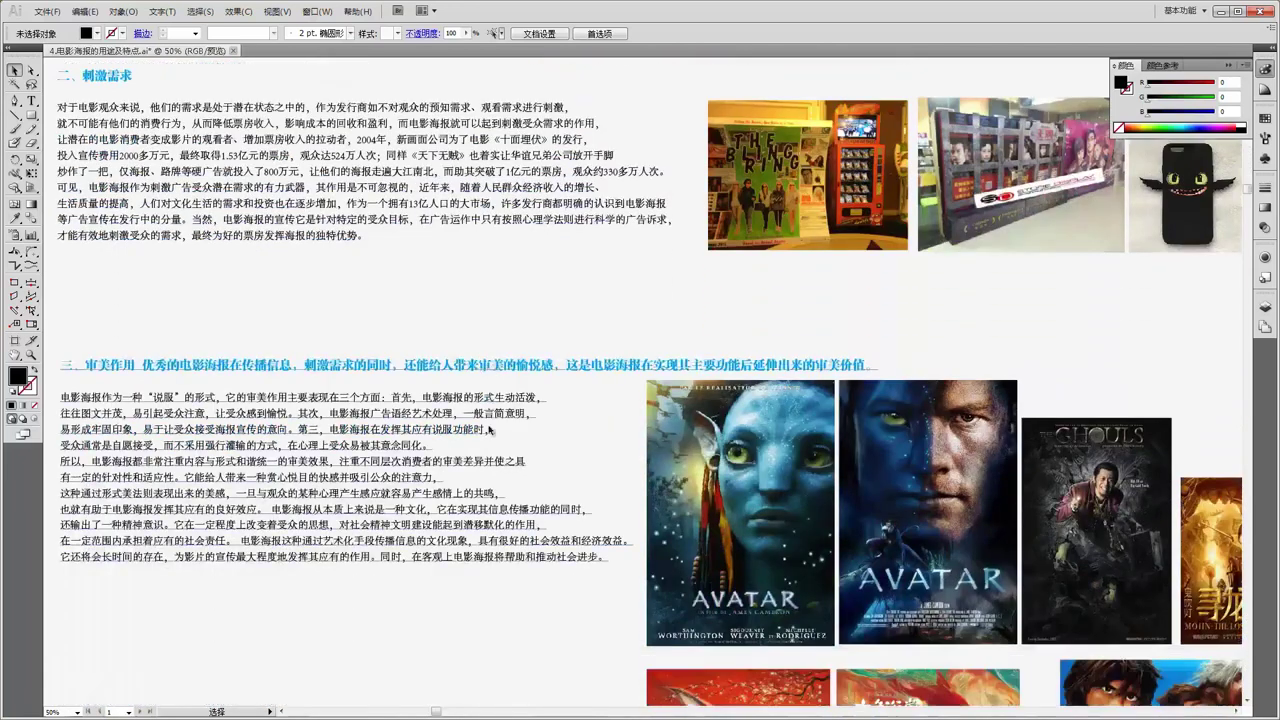
scroll(594, 437, down, 2)
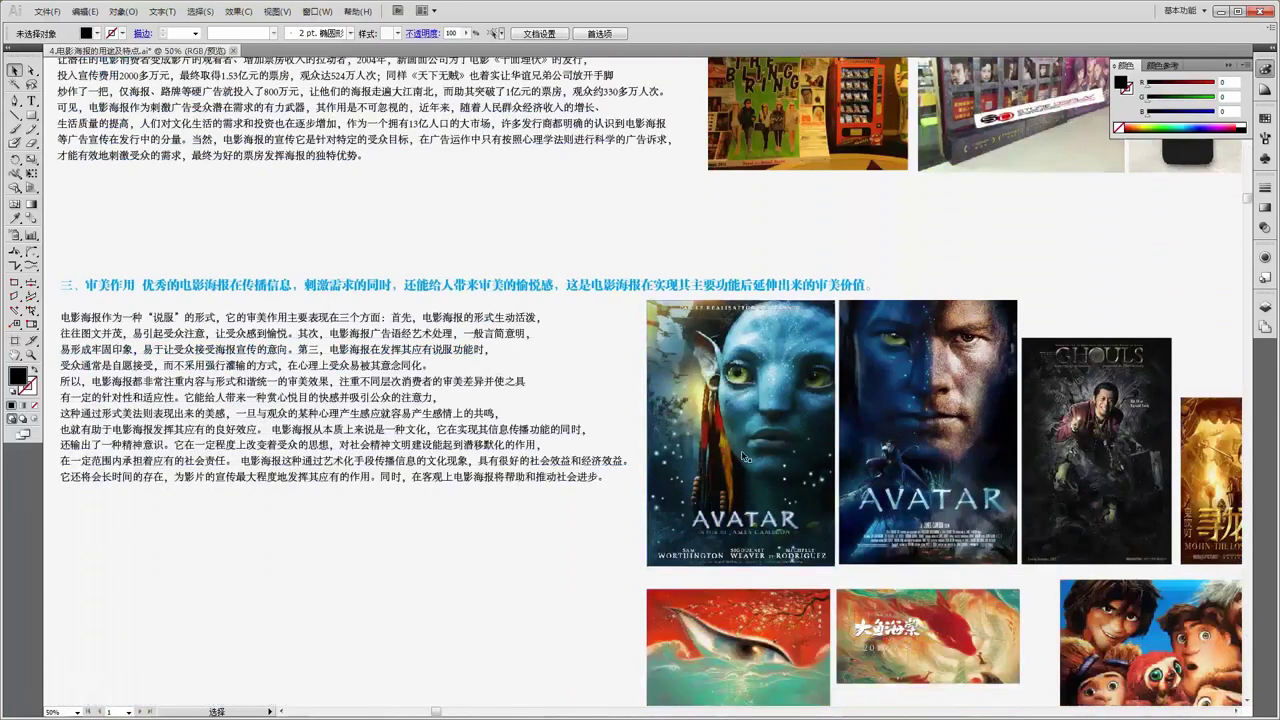
Look at the two Avatar posters and the Ghouls poster in the 审美作用 section one by one.
click(742, 456)
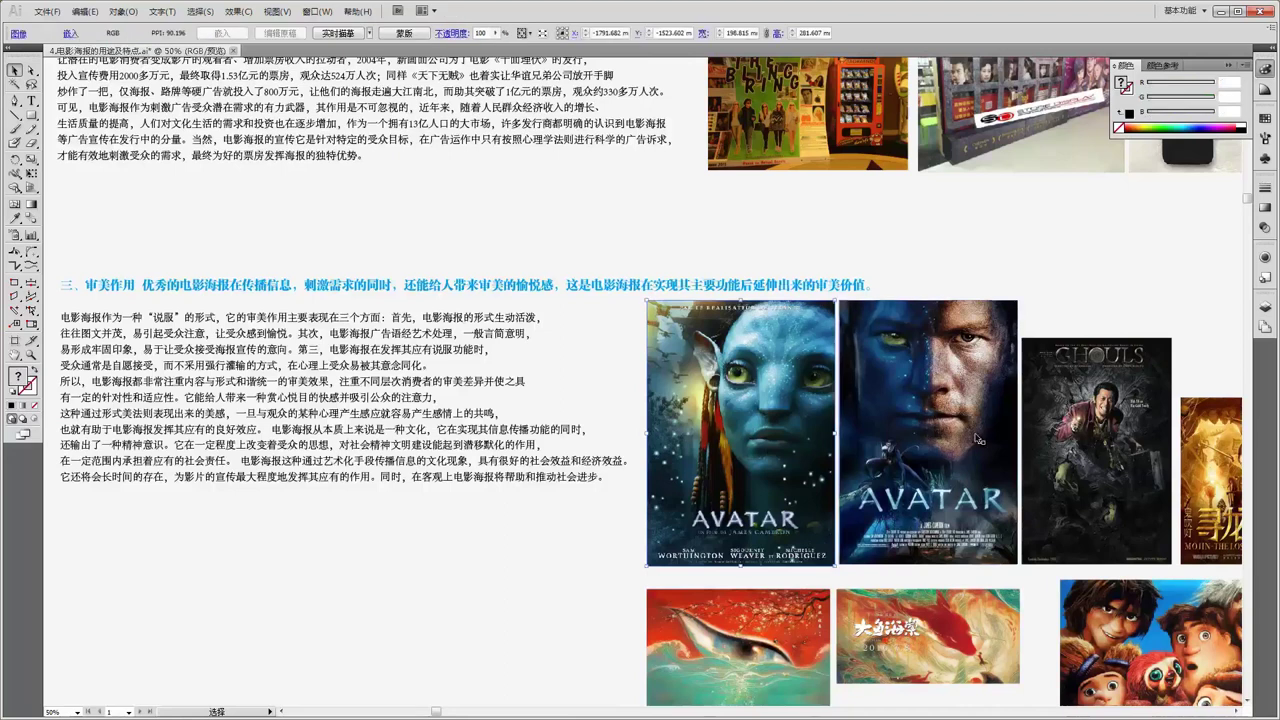
click(929, 341)
click(797, 381)
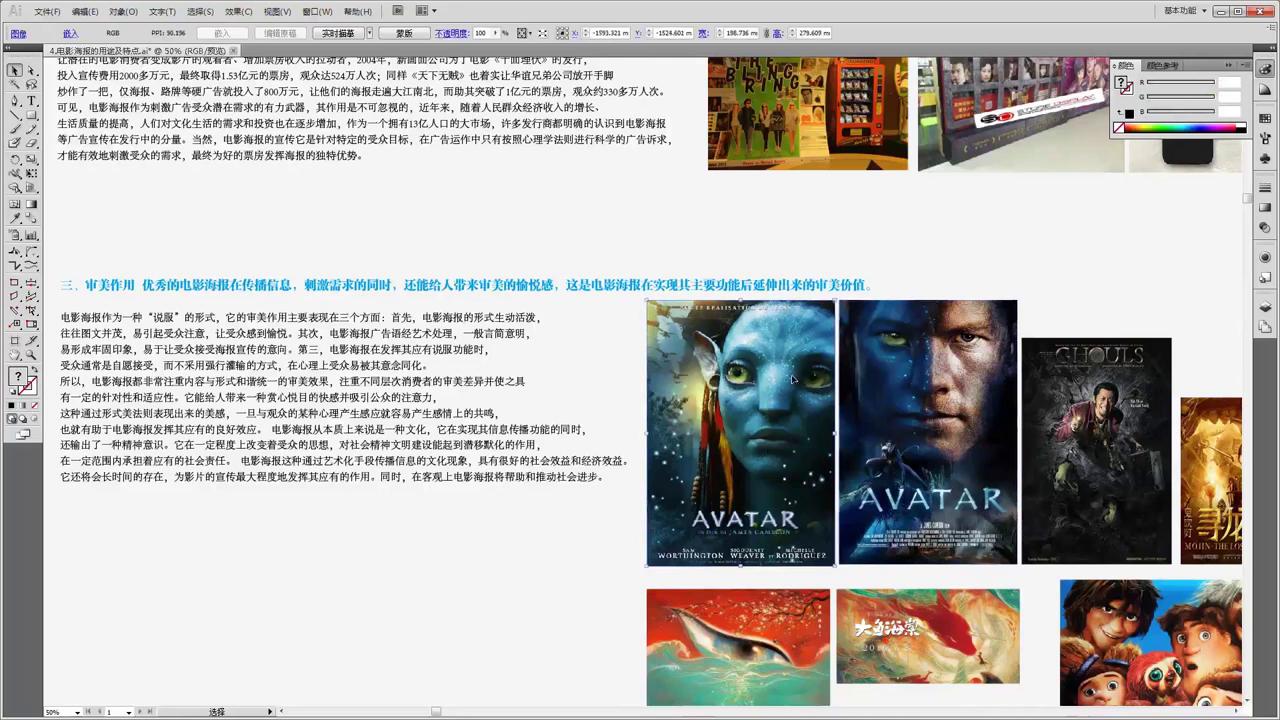
click(913, 385)
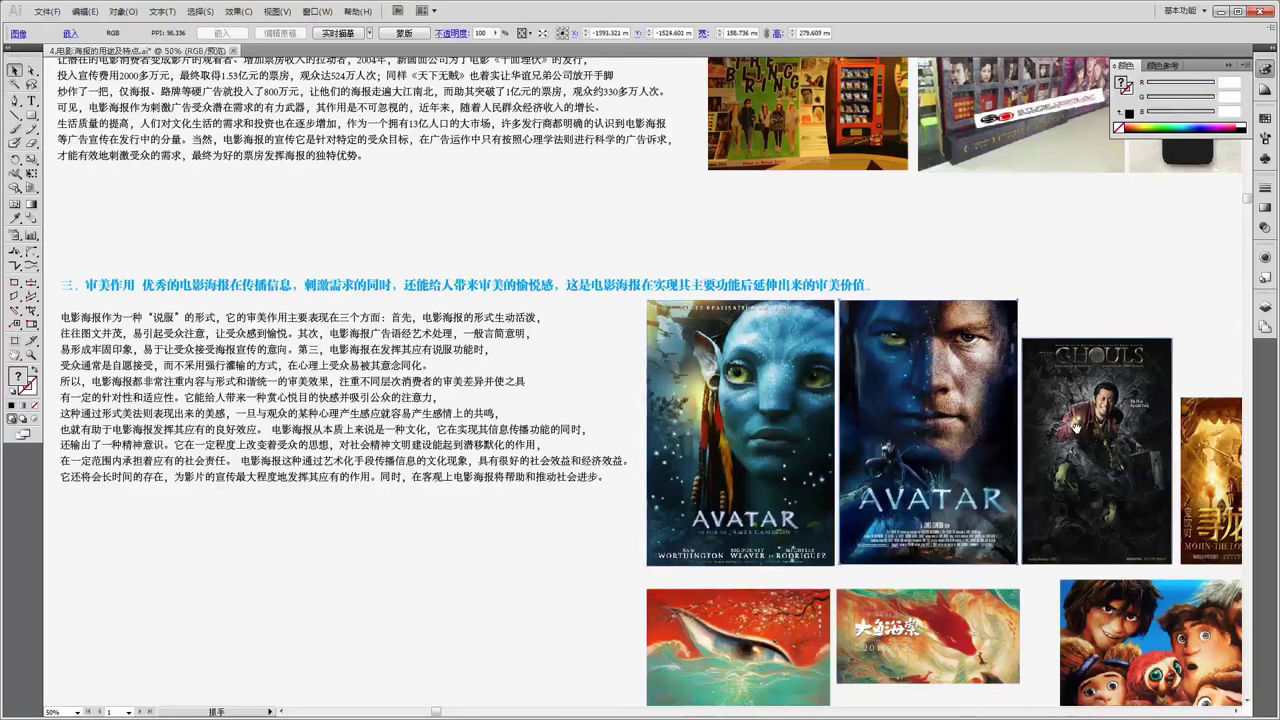
drag(1020, 435, 913, 400)
click(842, 369)
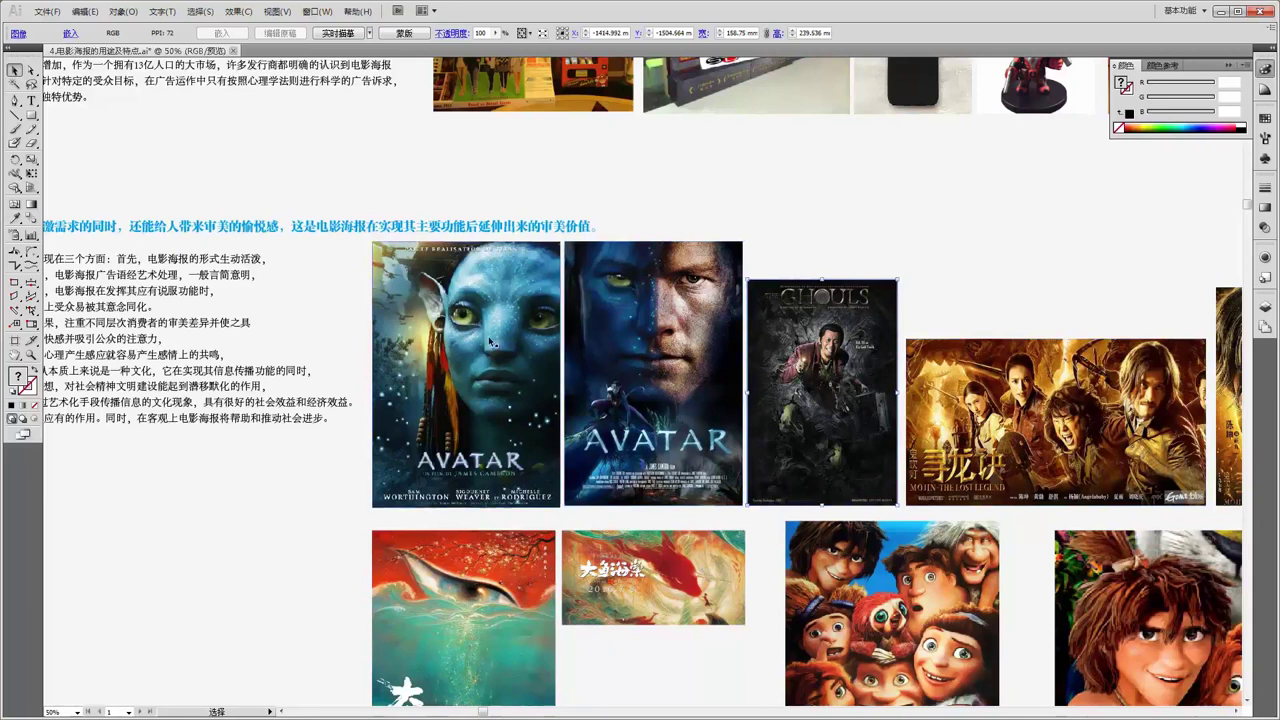
click(578, 340)
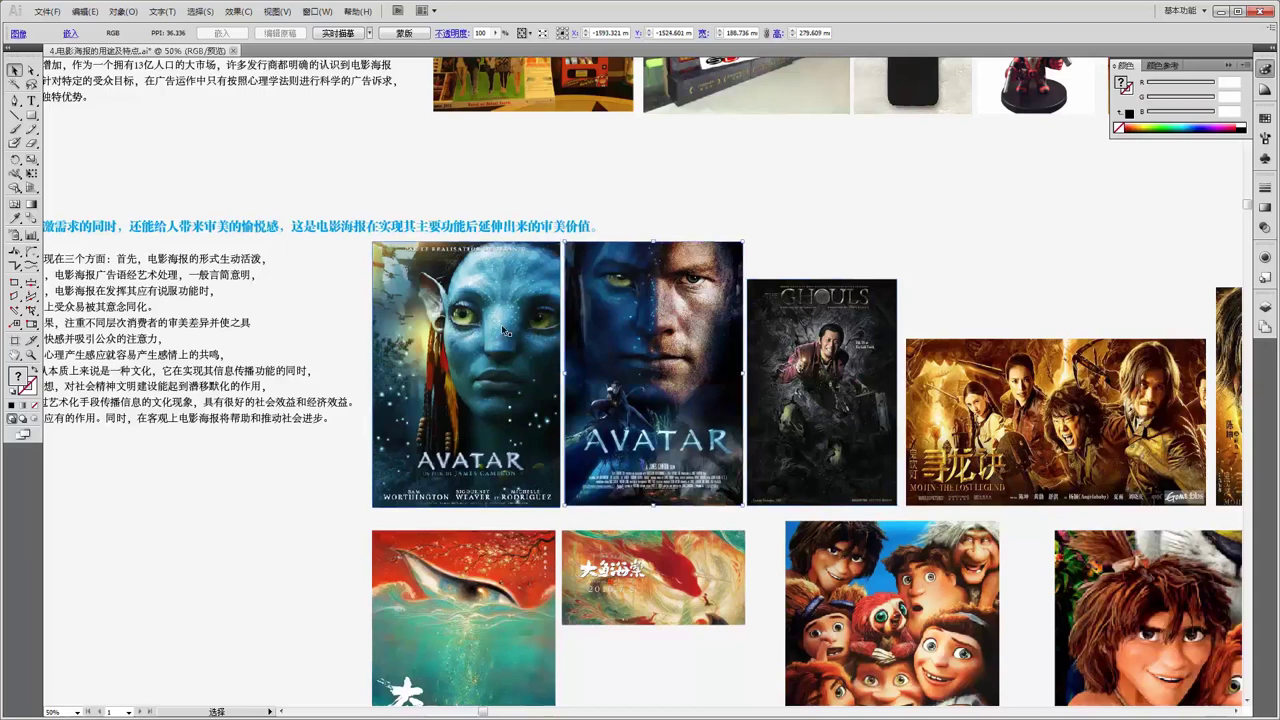
Enlarge the two Avatar posters and the Ghouls poster together to about 564 by 286 mm overall.
click(503, 328)
shift+click(614, 338)
shift+click(845, 350)
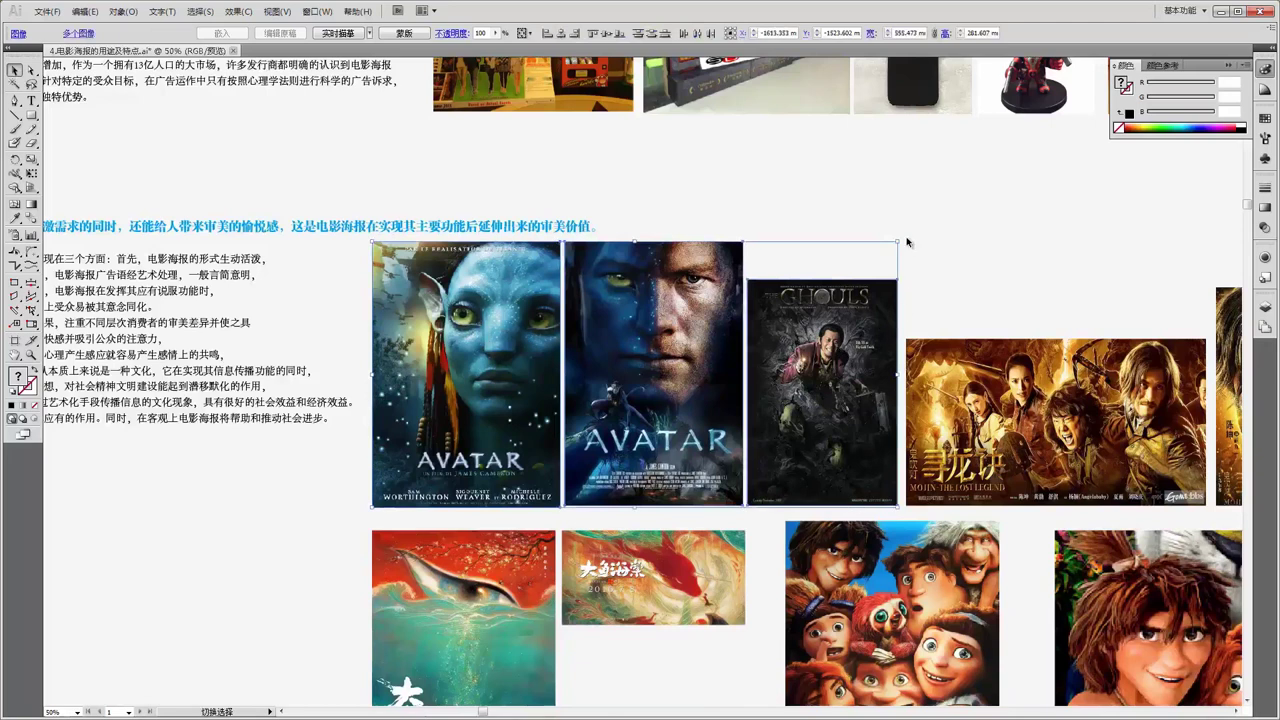
drag(908, 242, 910, 230)
click(937, 265)
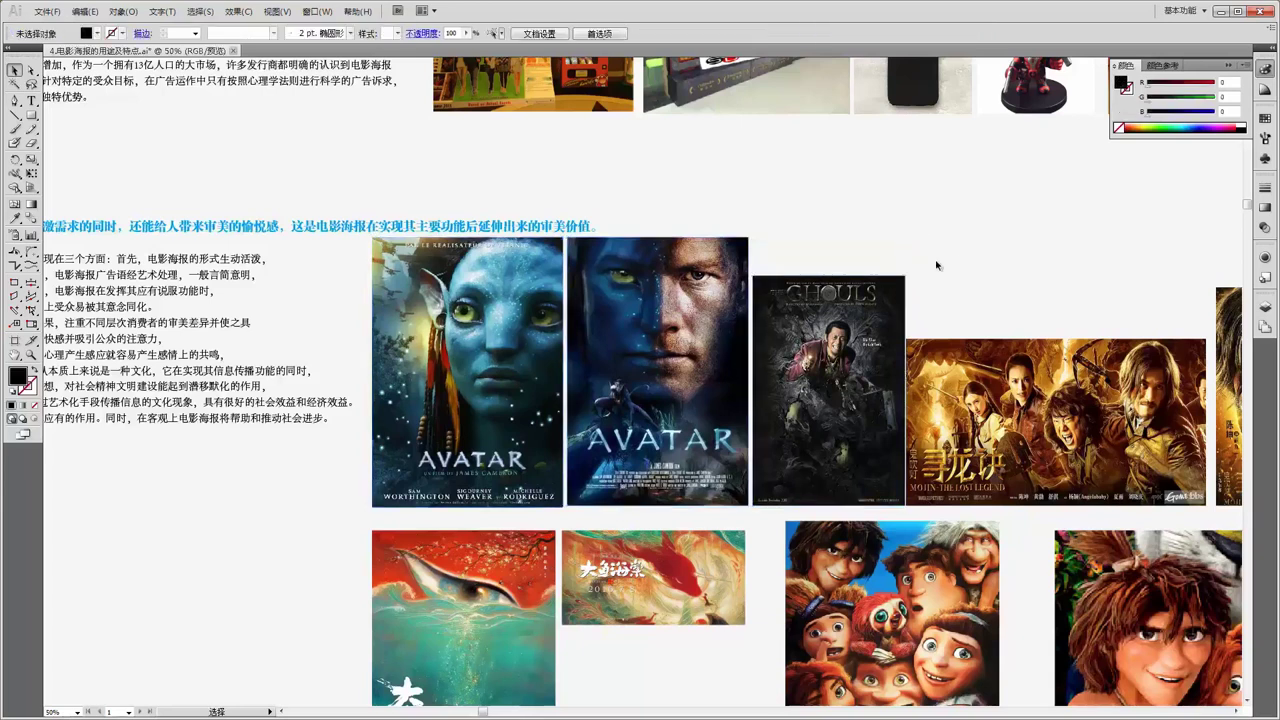
Shift the two Avatar posters and the Ghouls poster slightly down, clear of the 审美作用 heading, and deselect them.
click(688, 290)
shift+click(806, 430)
key(Down)
key(Down)
key(Down)
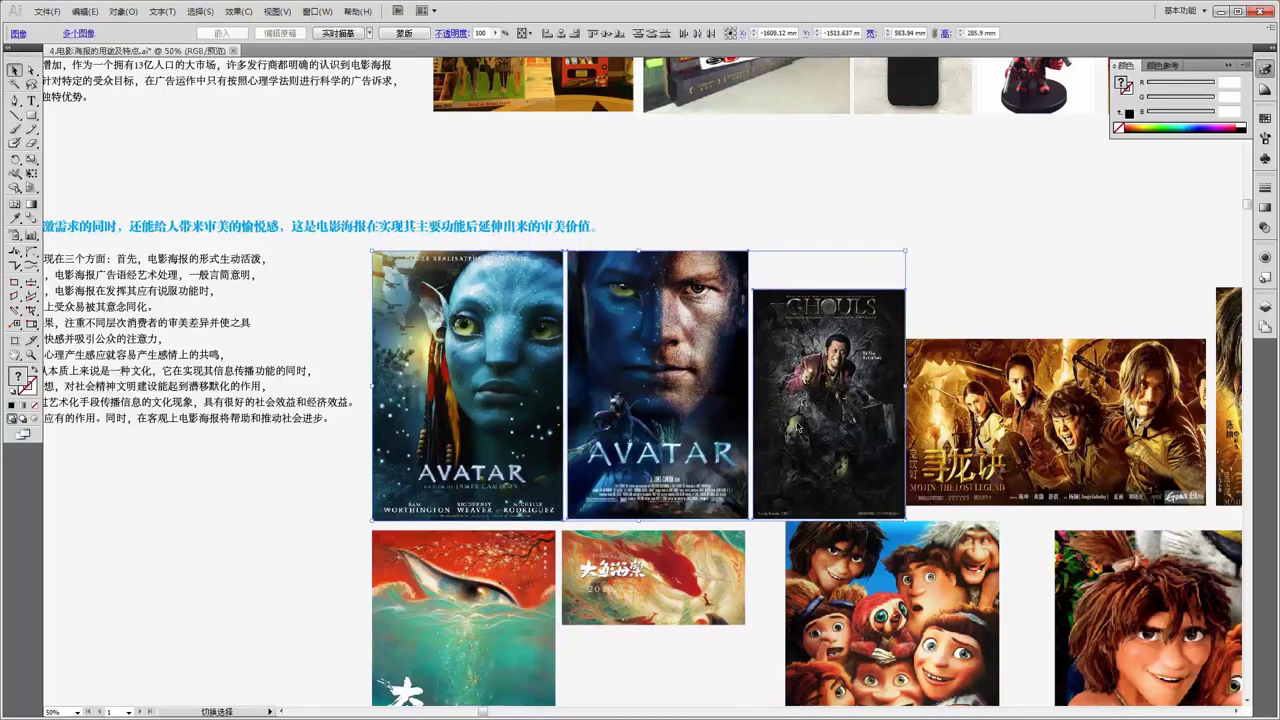
key(Up)
key(Up)
key(Up)
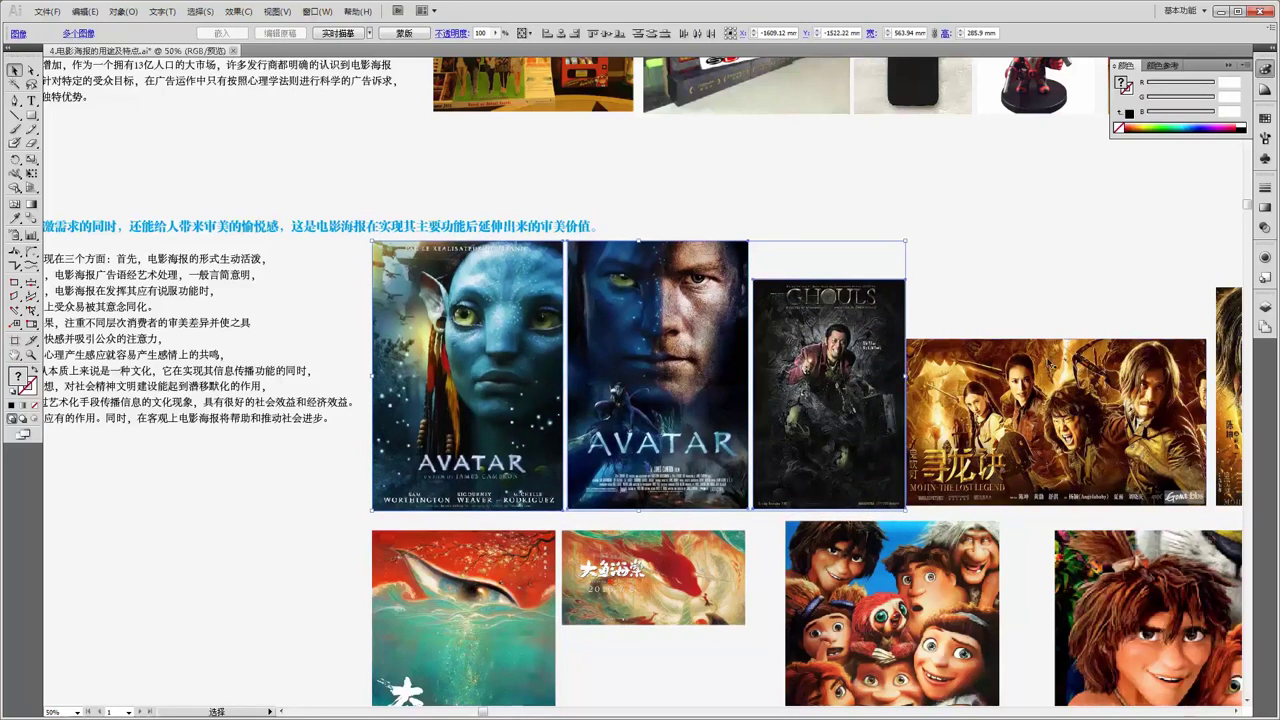
key(ctrl+shift+a)
Move both Mojin posters slightly right and down beside the Ghouls poster, and shift the portrait one about 7 mm back left.
scroll(1030, 380, right, 5)
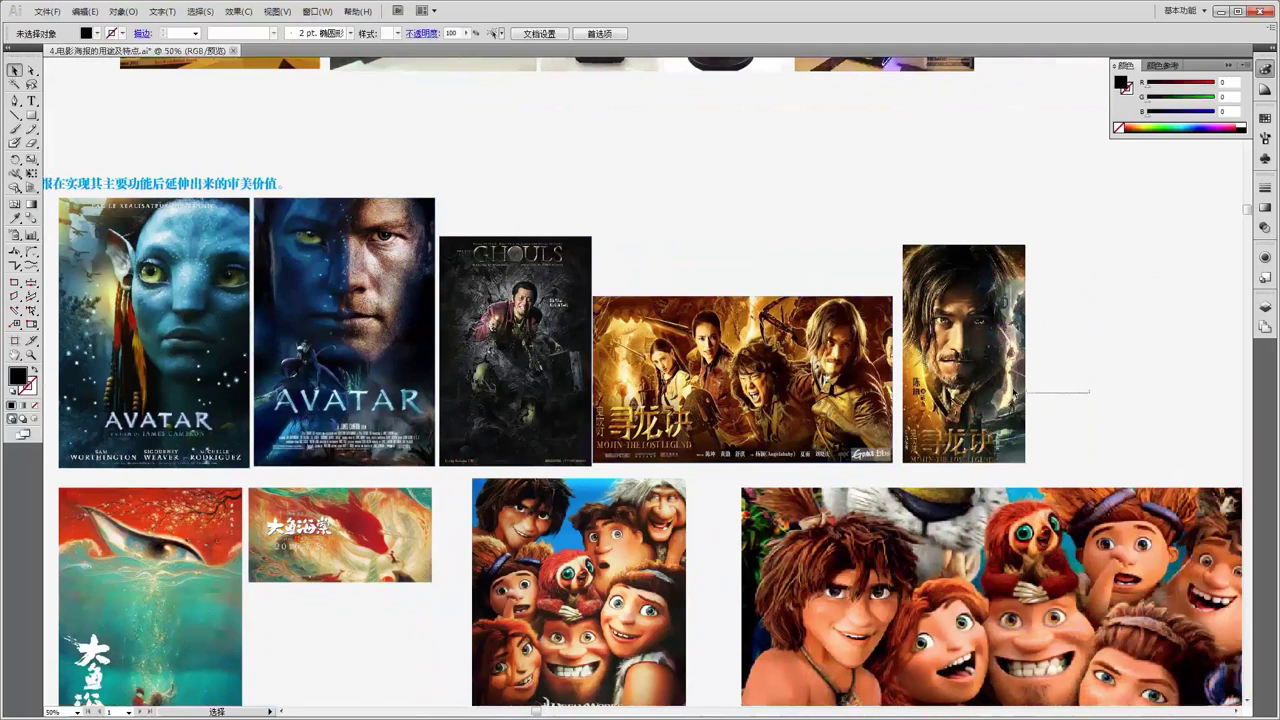
drag(1018, 393, 700, 316)
drag(742, 361, 801, 360)
click(996, 372)
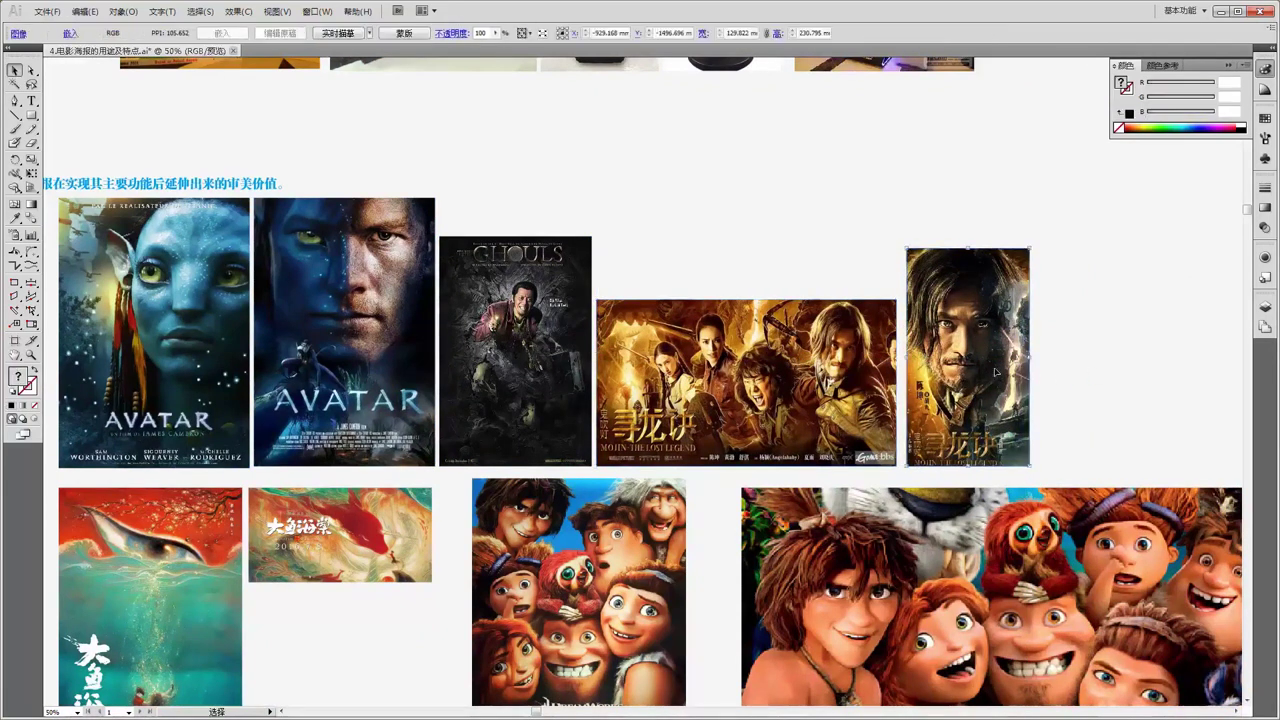
key(shift+Left)
key(shift+Left)
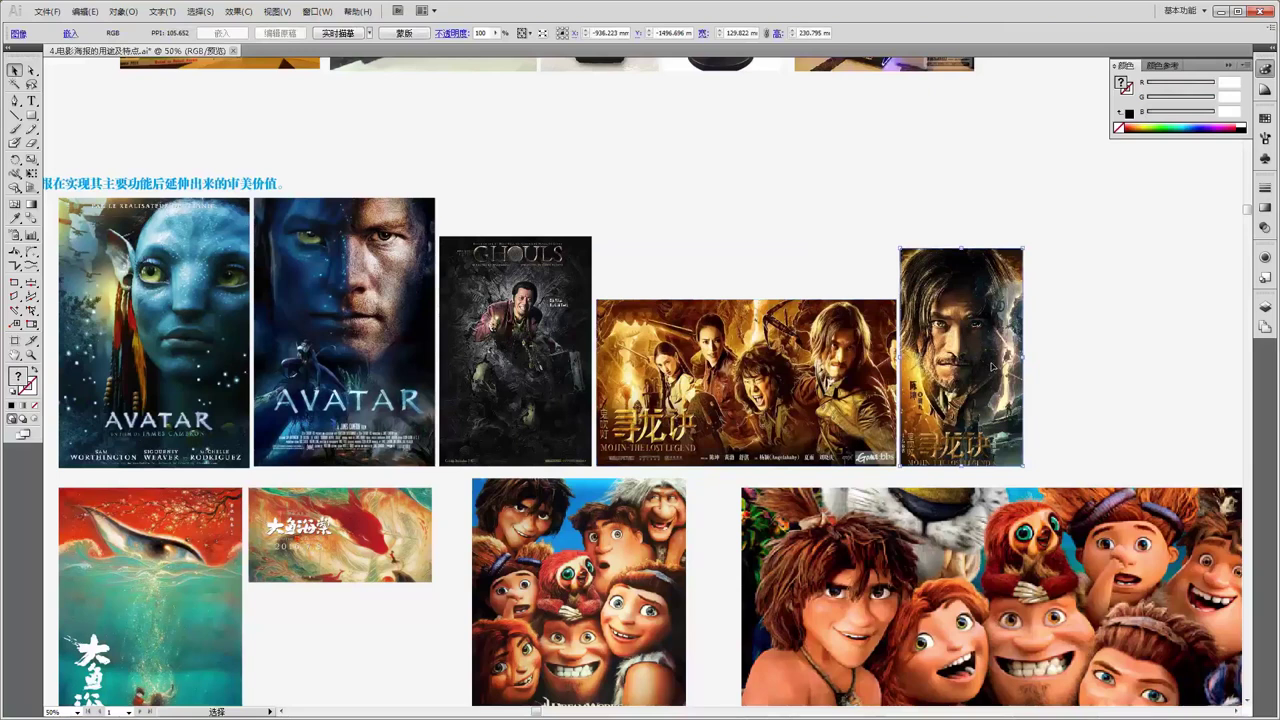
Move the wide Croods image in the lower row left, close beside the upright Croods poster.
click(209, 543)
shift+click(613, 550)
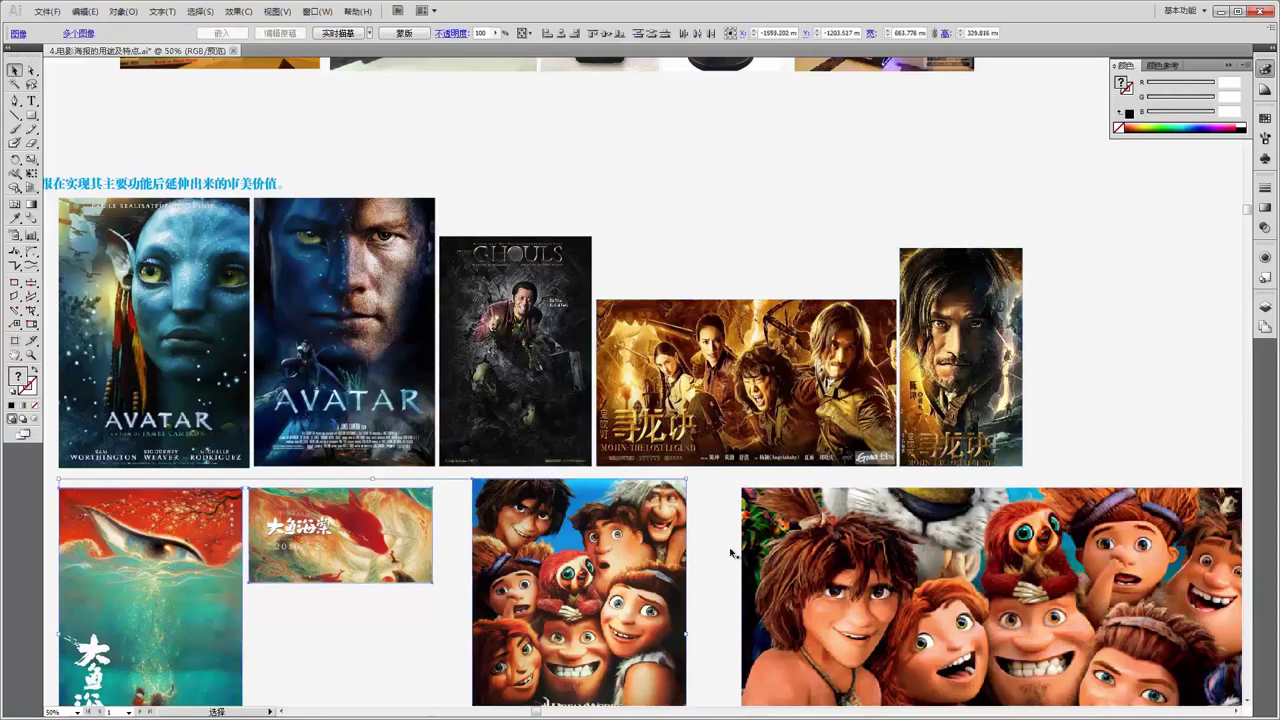
shift+click(791, 545)
click(1074, 437)
drag(847, 554, 802, 545)
Examine the 三、审美作用 text together with its Avatar, Ghouls, 大鱼海棠 and Croods posters.
drag(379, 345, 727, 390)
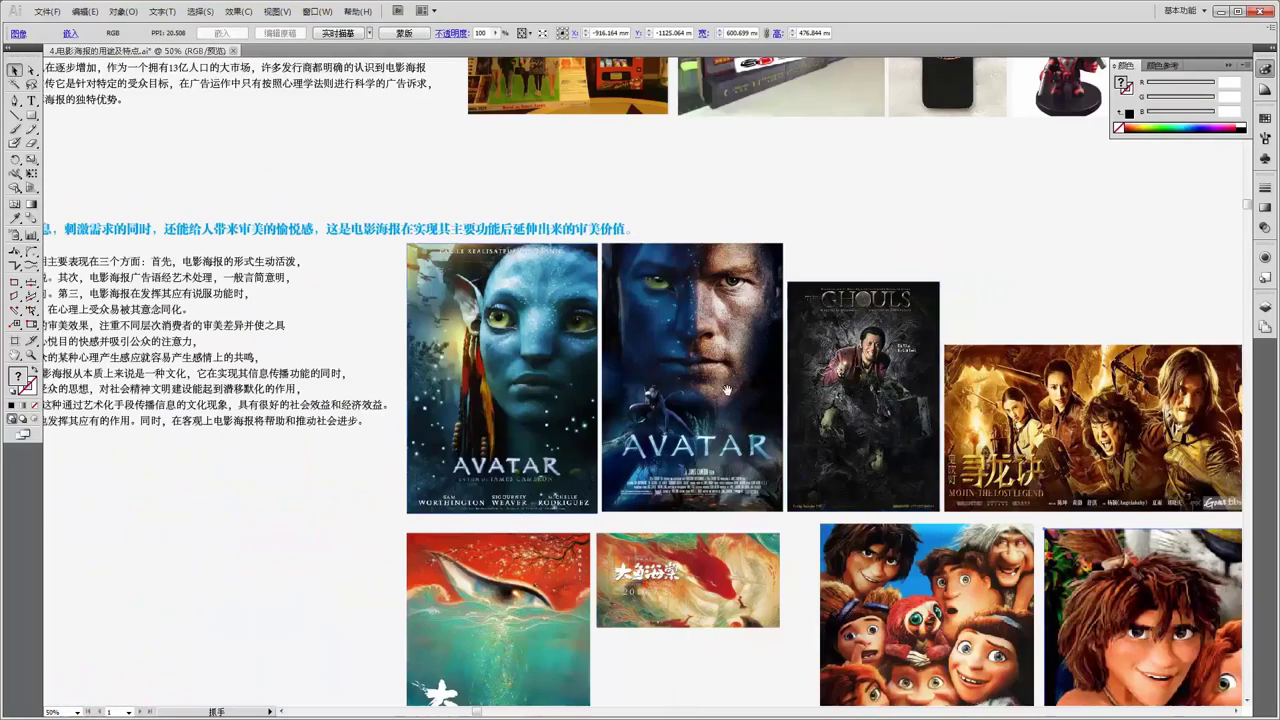
drag(547, 360, 666, 364)
drag(396, 365, 578, 366)
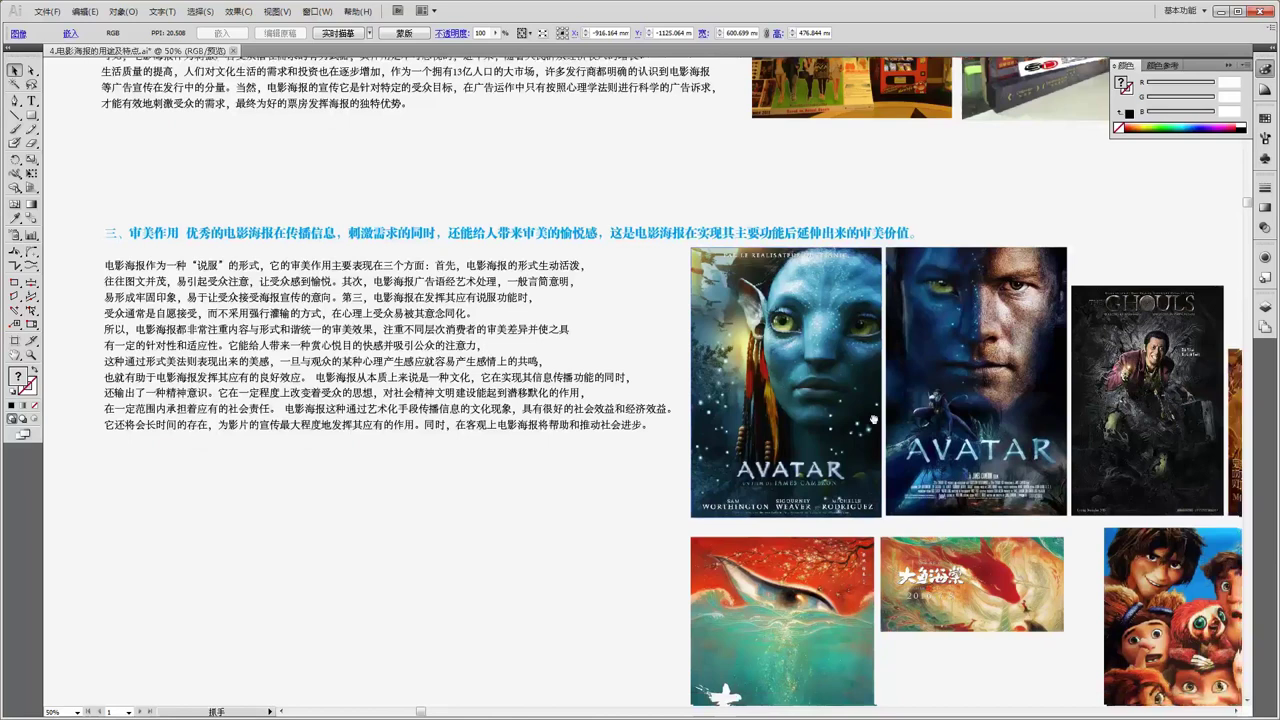
drag(548, 458, 434, 418)
drag(664, 384, 710, 384)
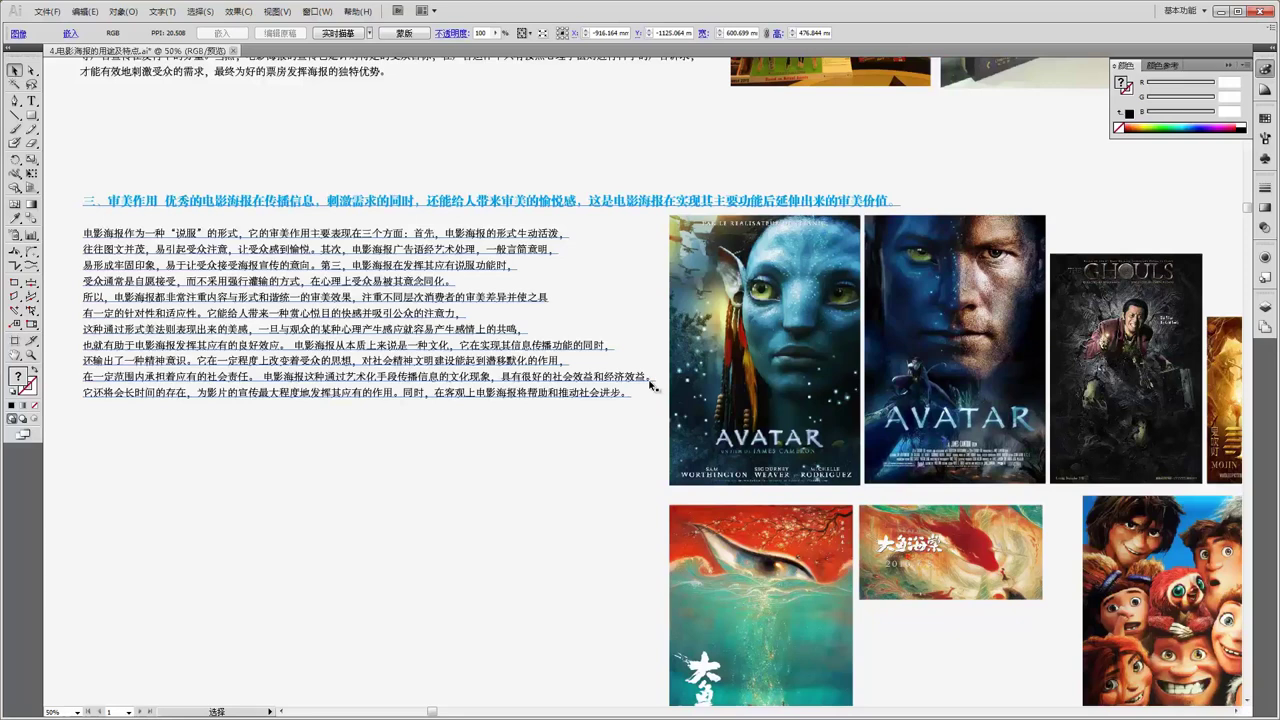
click(651, 386)
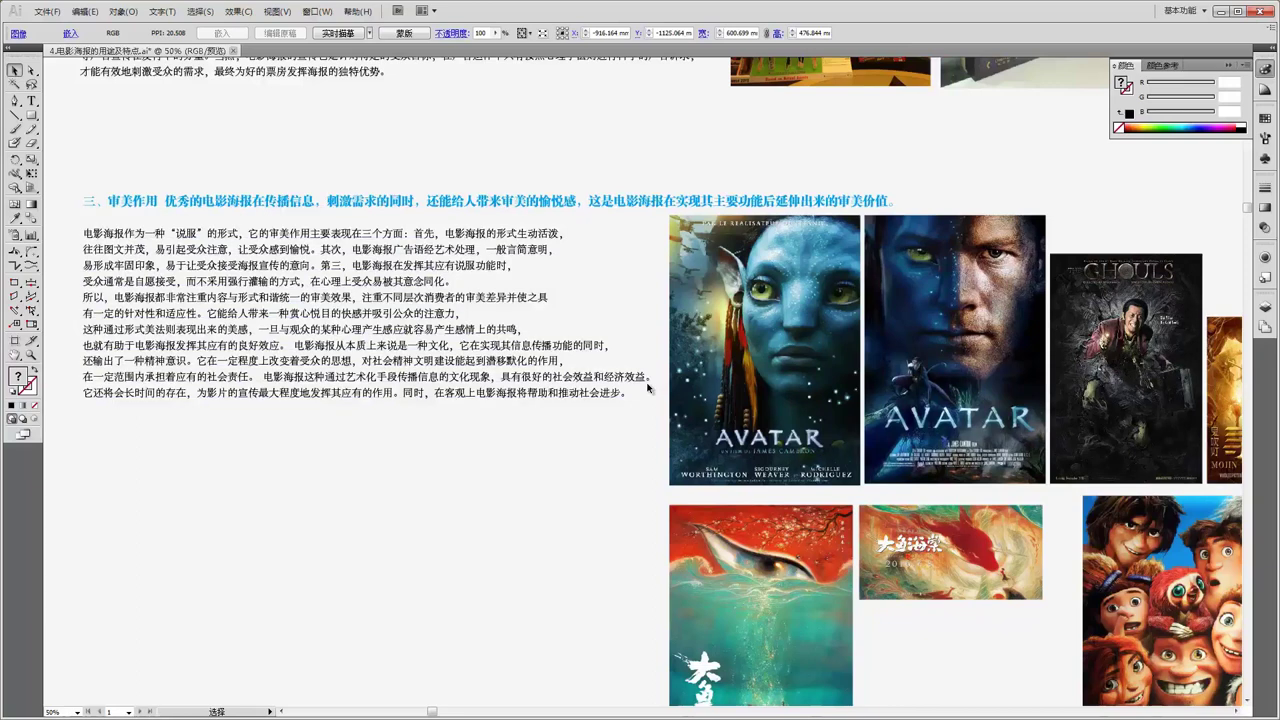
scroll(614, 376, down, 1)
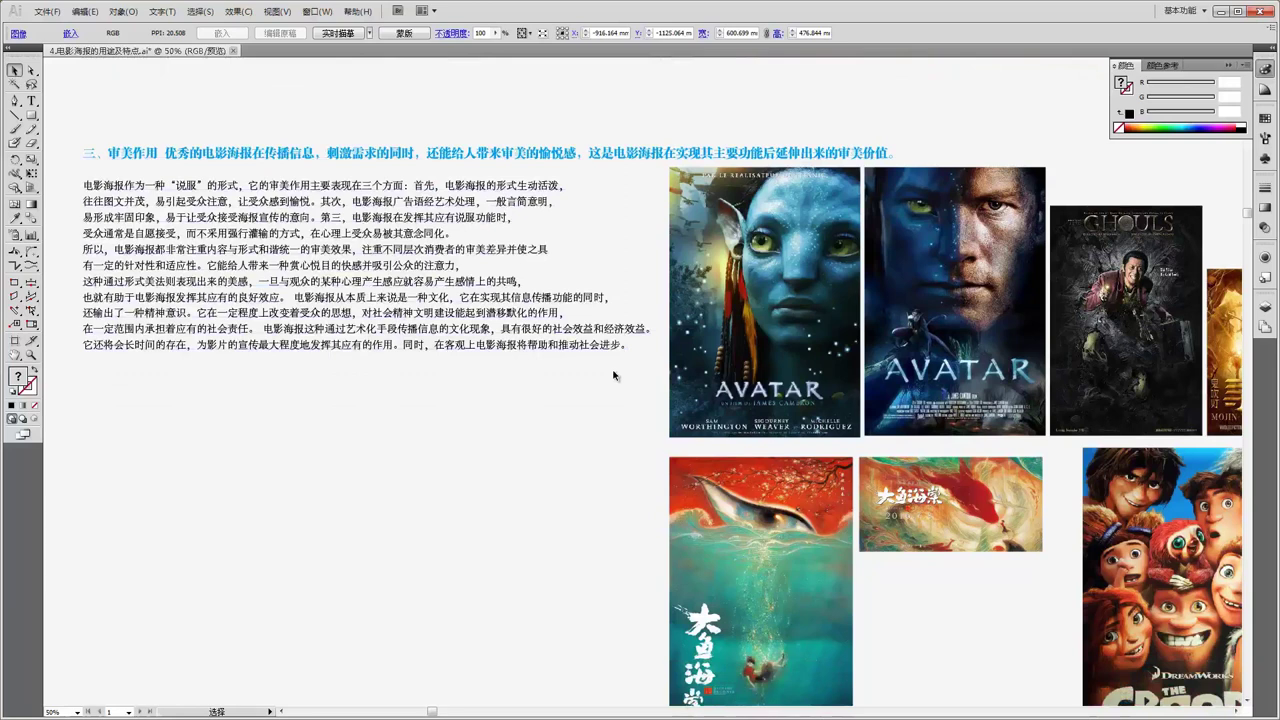
scroll(614, 376, down, 1)
scroll(614, 376, right, 5)
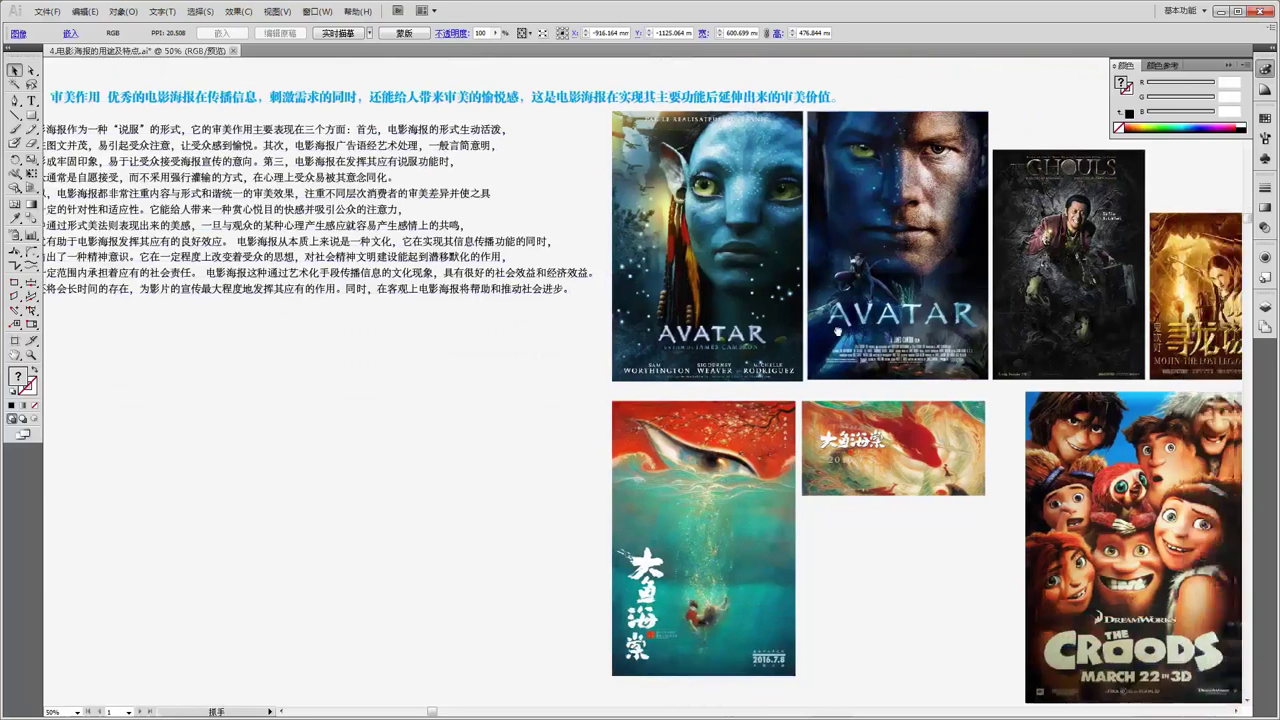
Examine the Avatar, Ghouls and Mojin posters in the upper row, together with the 大鱼海棠 and Croods posters below them.
click(388, 305)
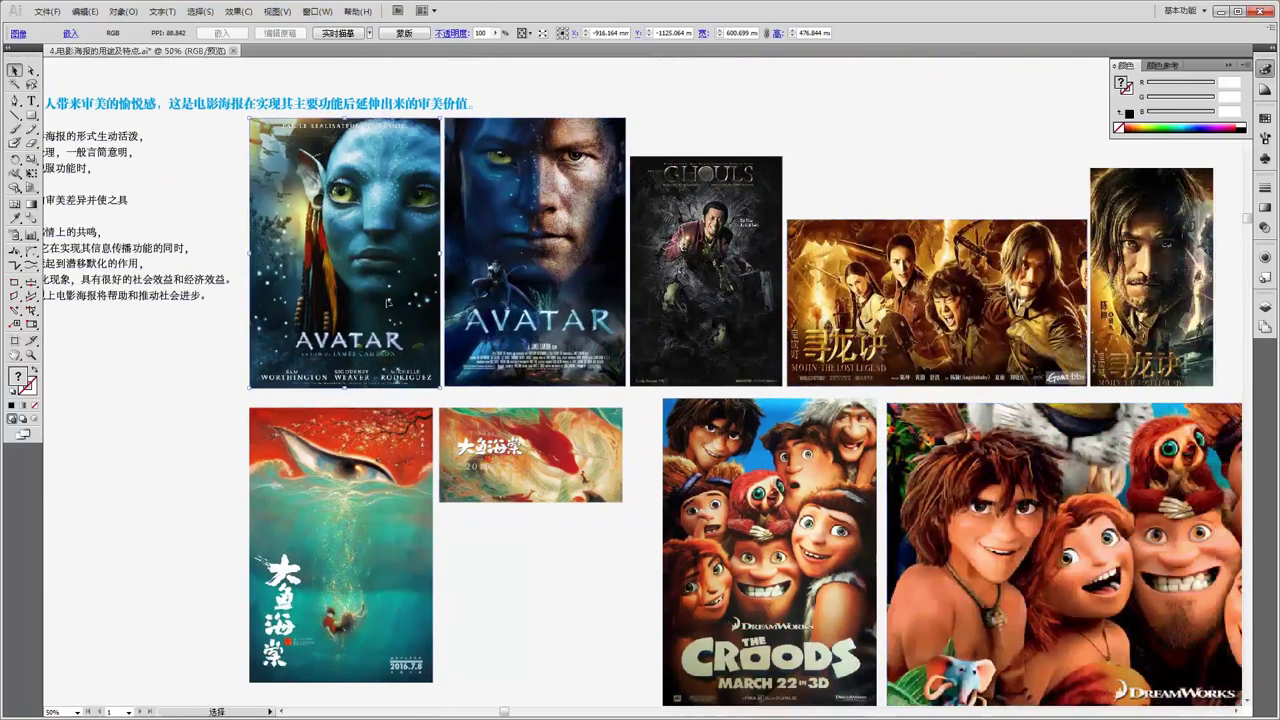
shift+click(560, 308)
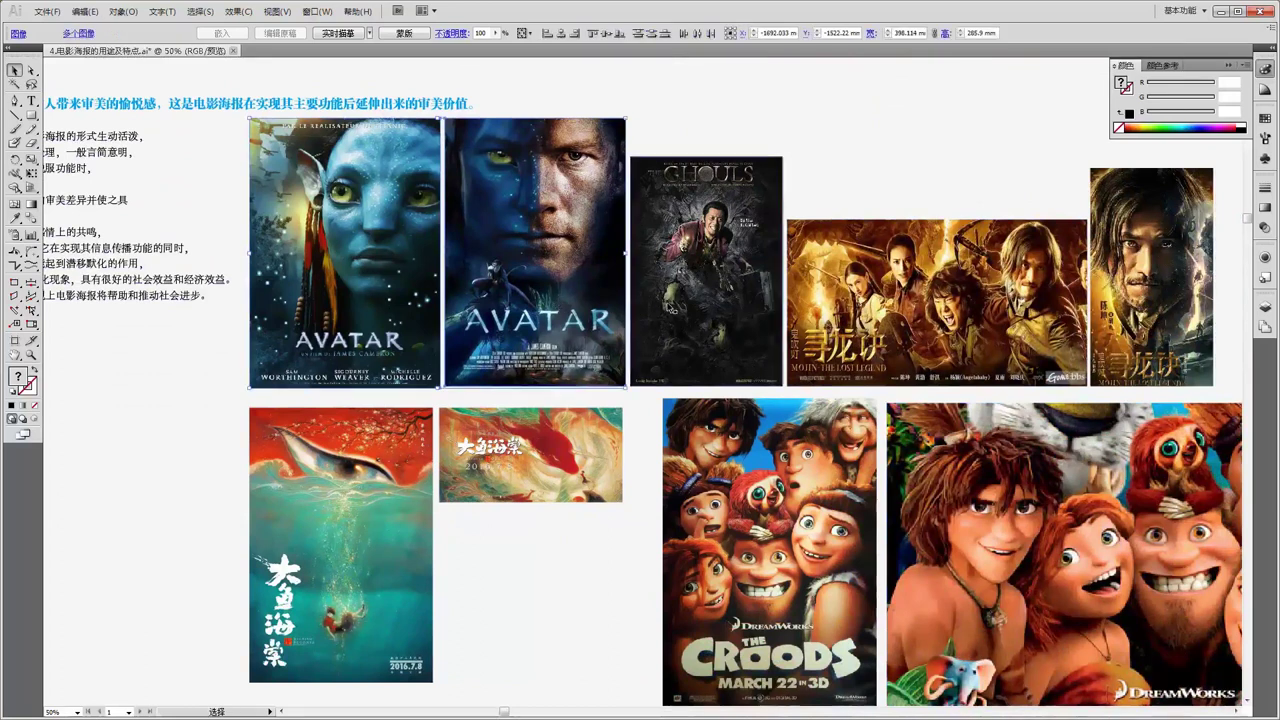
shift+click(702, 303)
click(919, 330)
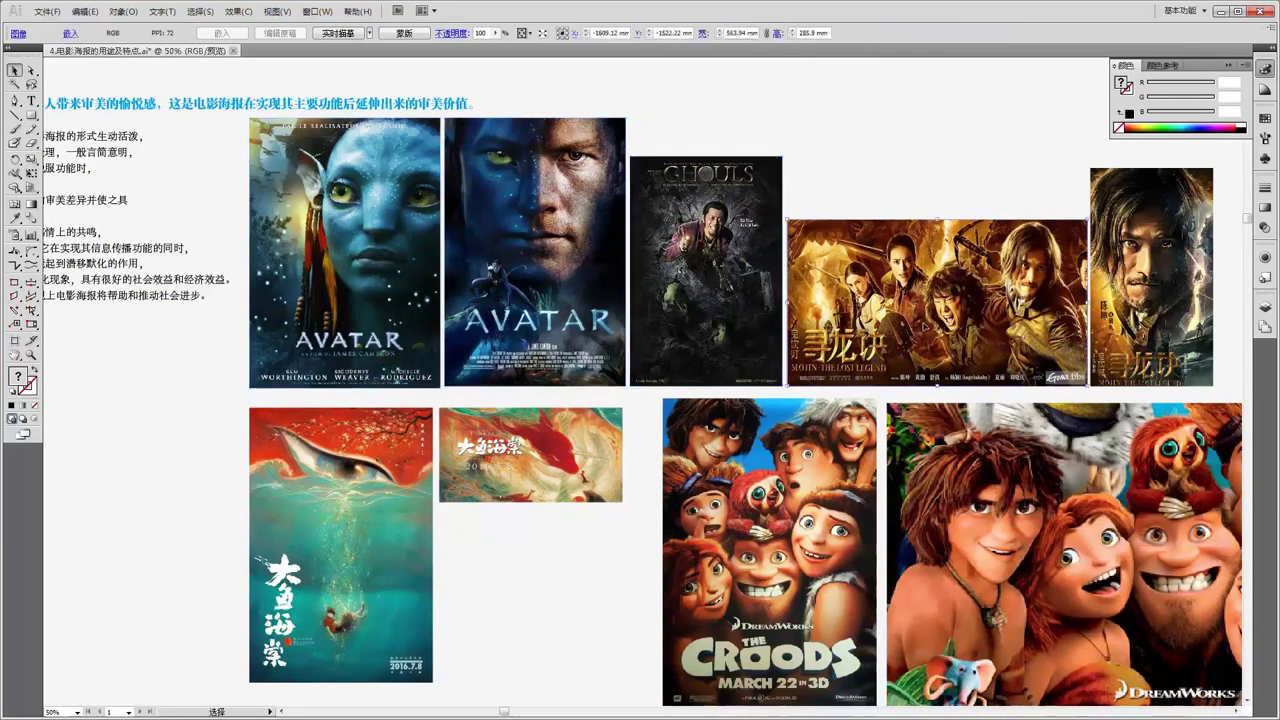
drag(995, 324, 879, 318)
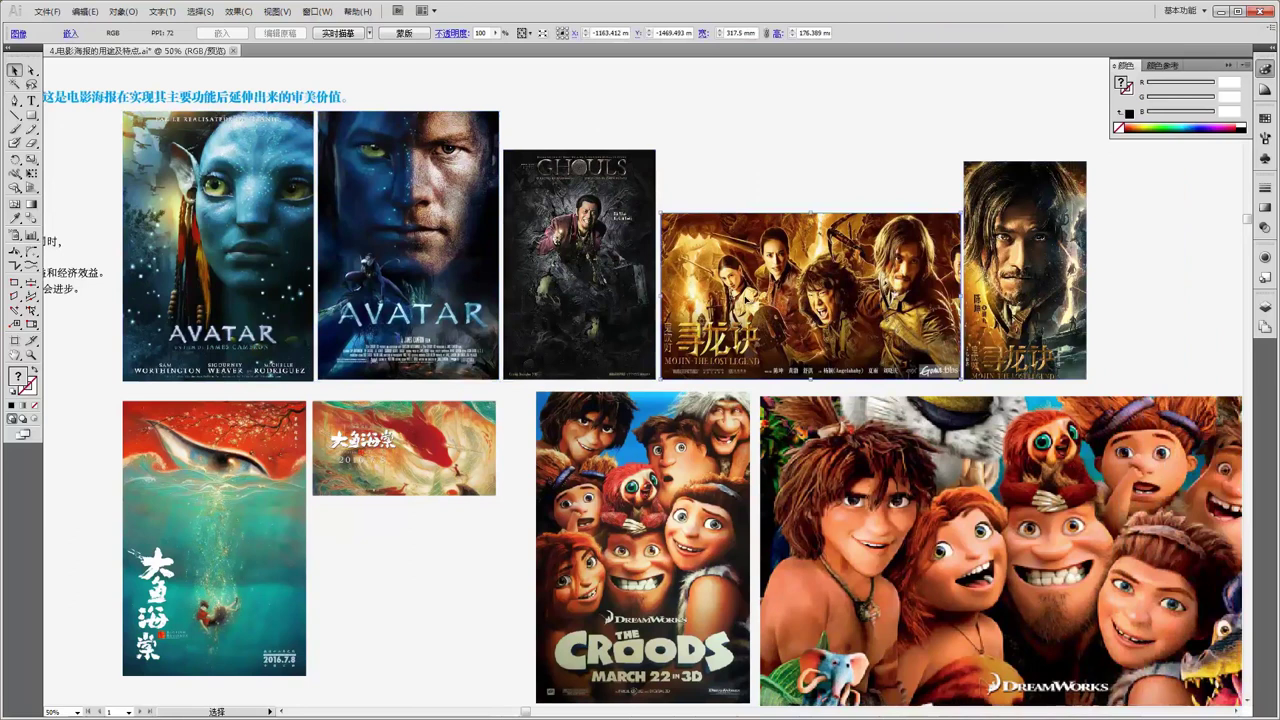
key(a)
key(v)
click(800, 167)
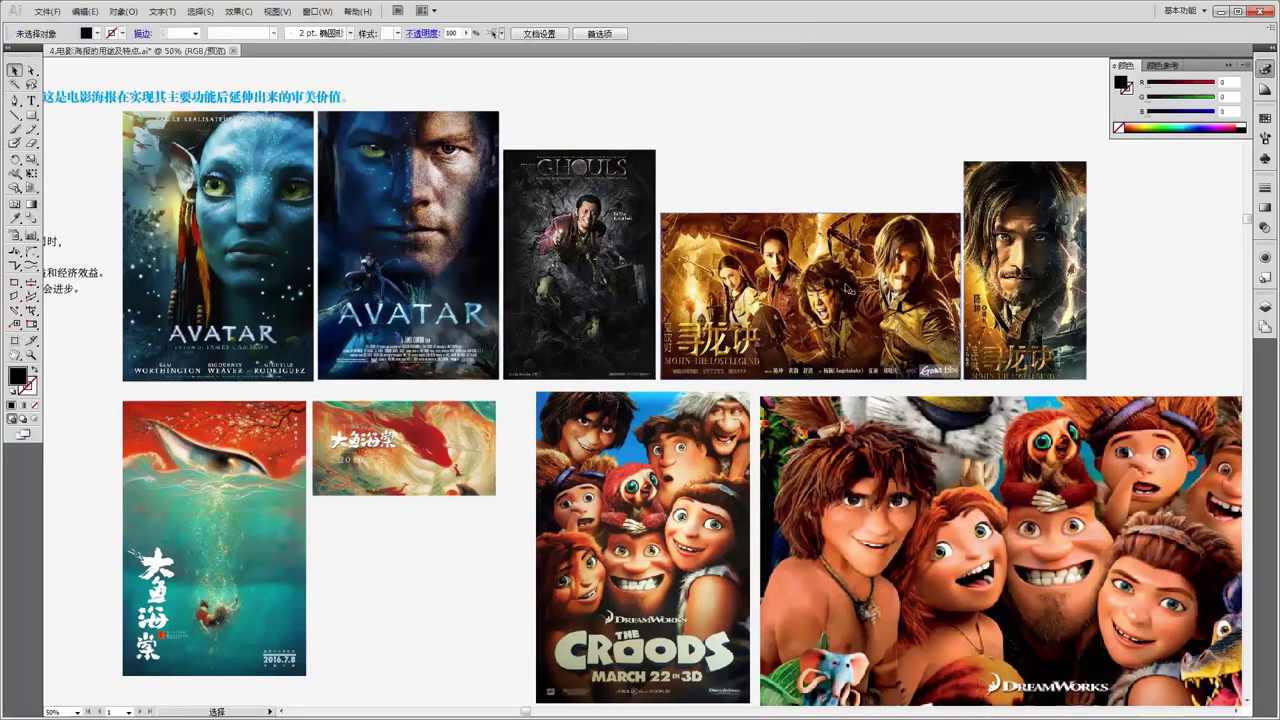
click(760, 285)
click(586, 258)
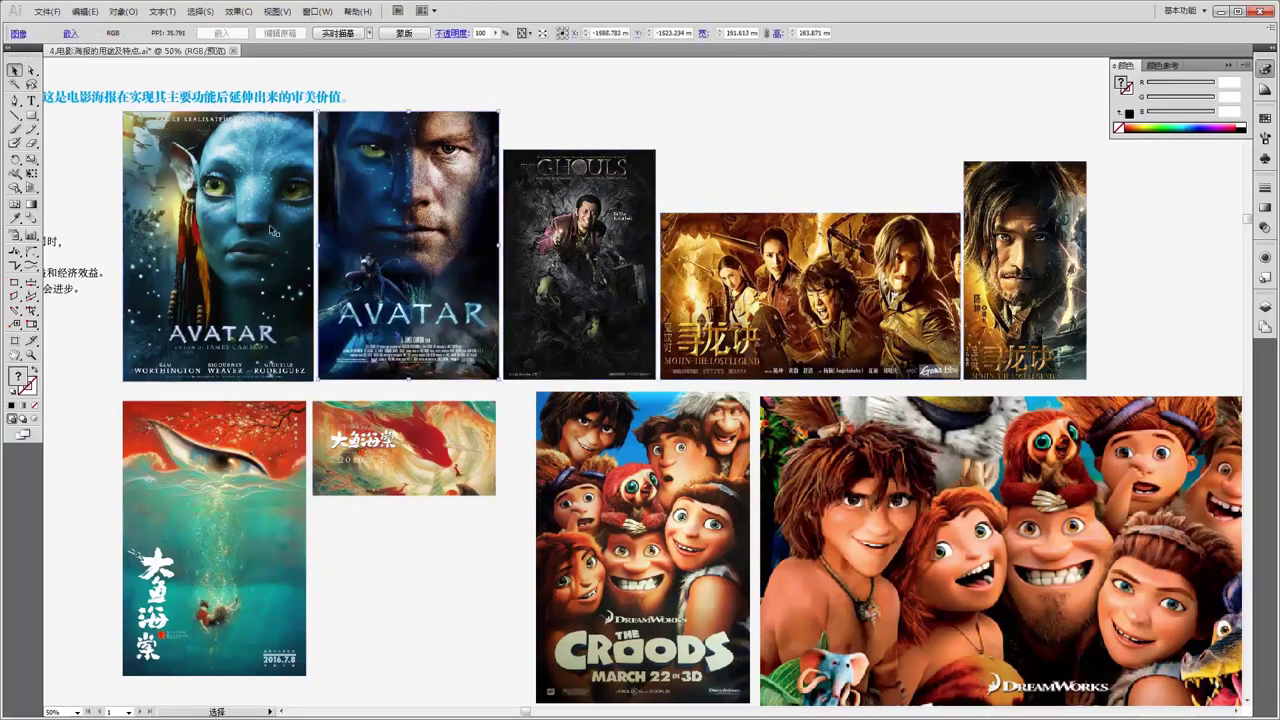
click(670, 262)
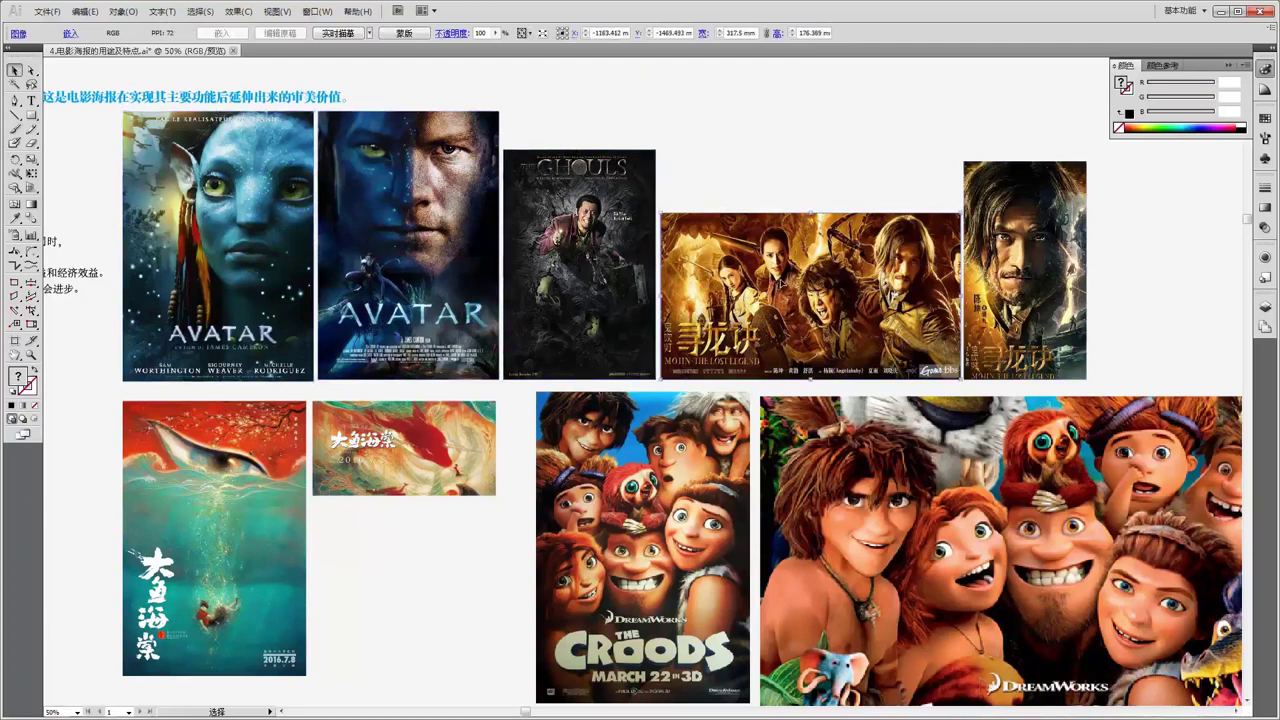
scroll(643, 383, down, 1)
scroll(643, 383, up, 2)
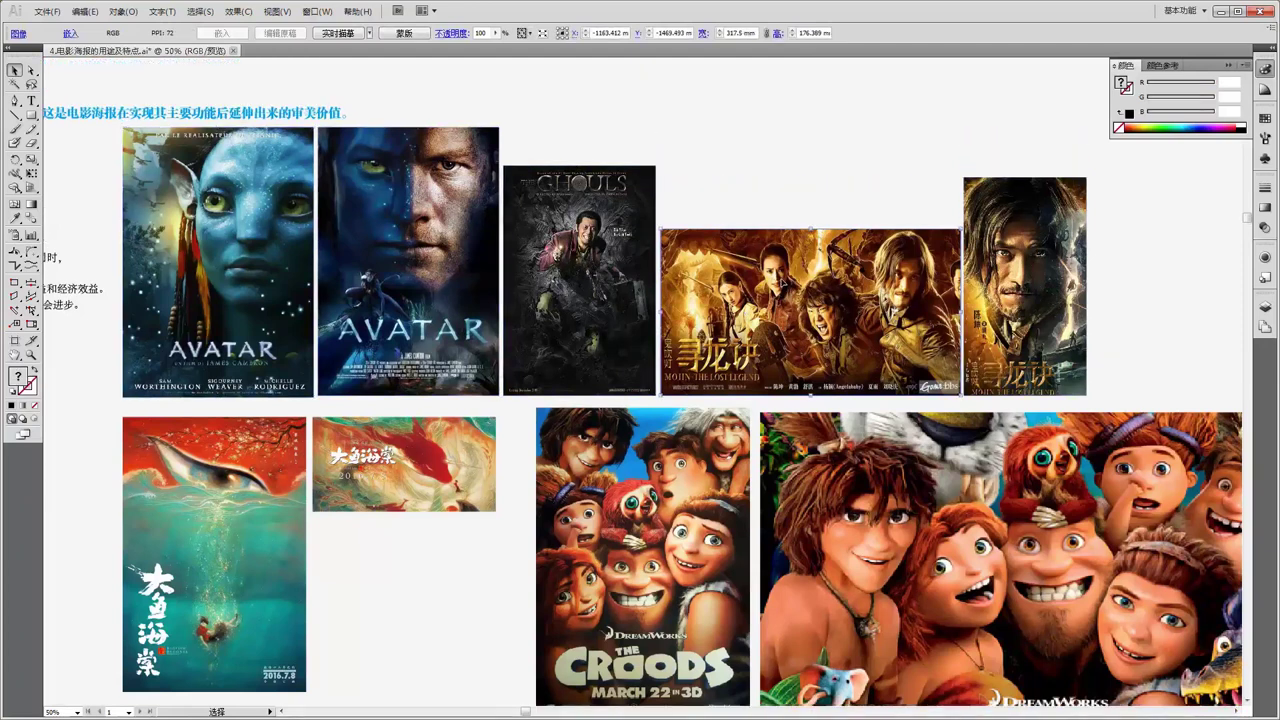
scroll(734, 181, up, 1)
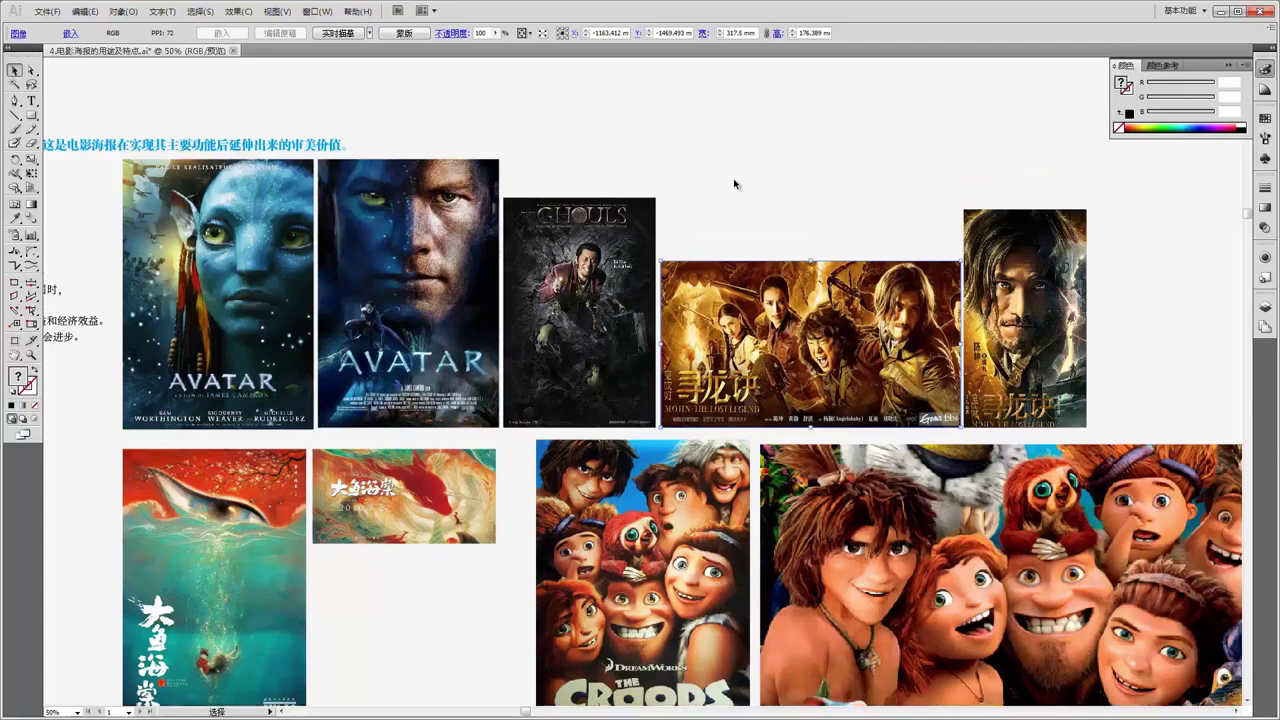
scroll(734, 184, down, 2)
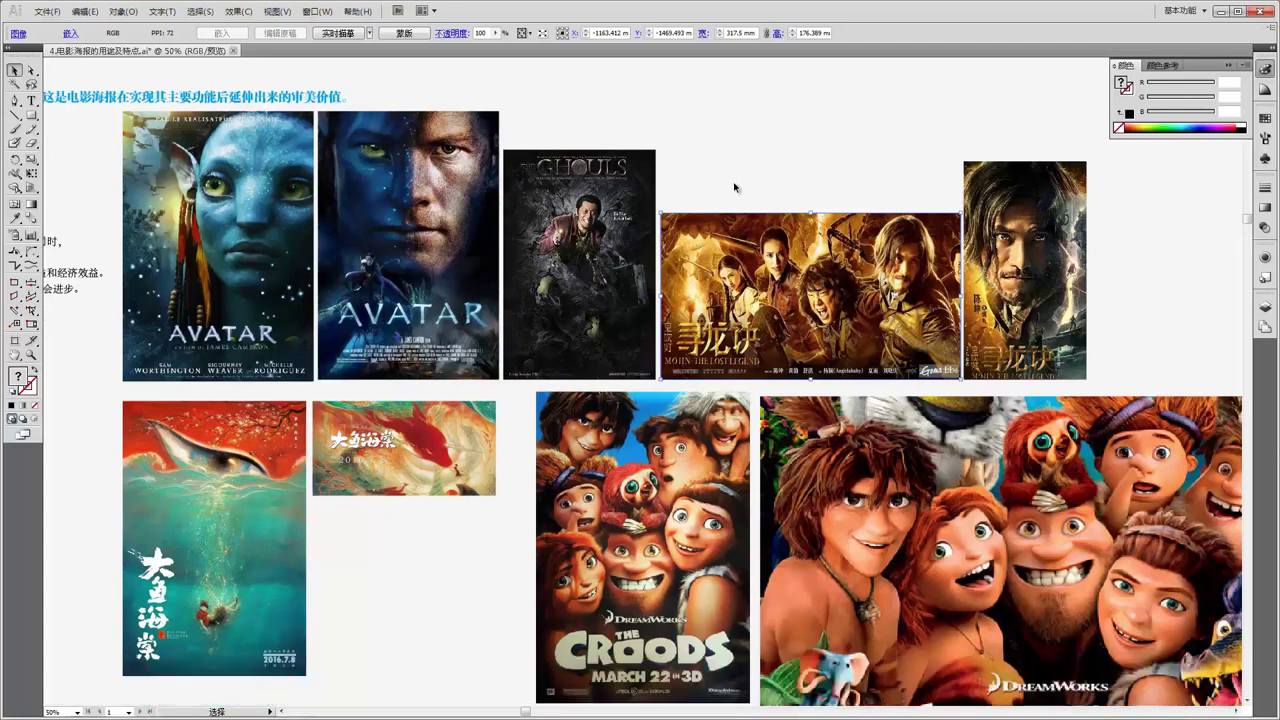
scroll(734, 187, down, 6)
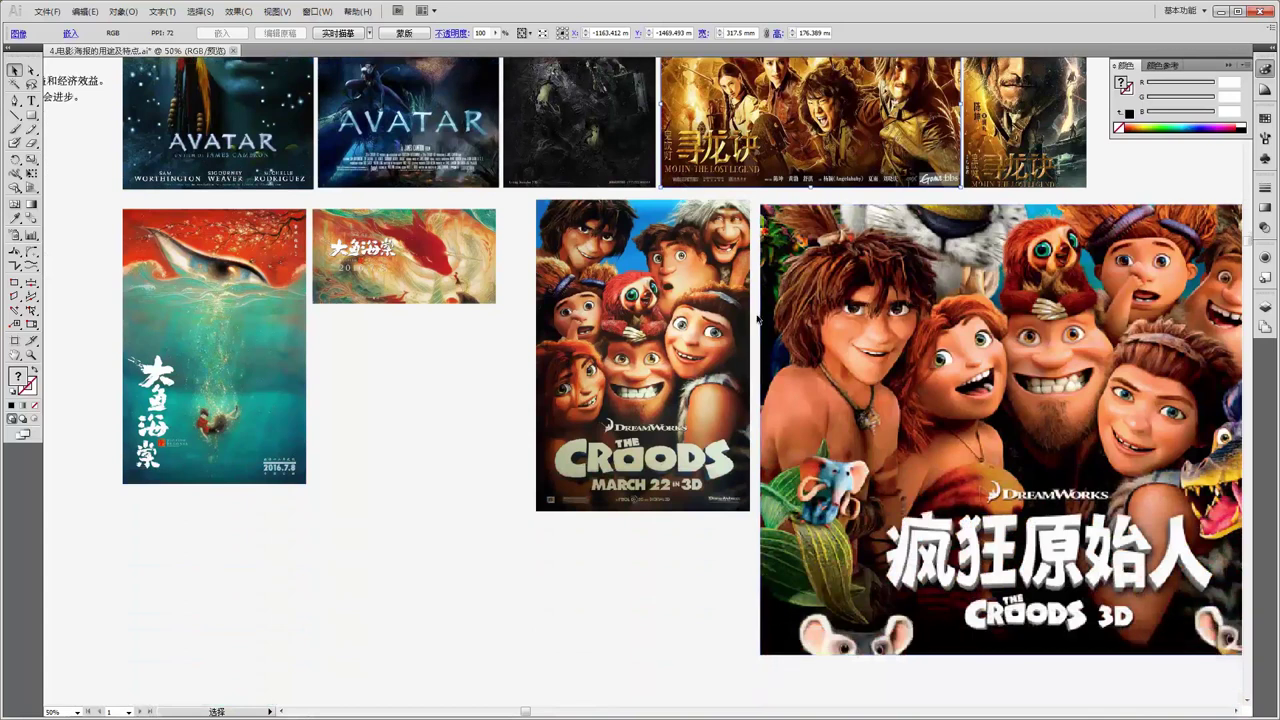
Move the upright and wide Croods images about 36 mm left, close beside the 大鱼海棠 images, aligning their top edges.
scroll(772, 340, up, 2)
drag(662, 342, 617, 342)
drag(842, 338, 800, 338)
scroll(790, 340, down, 2)
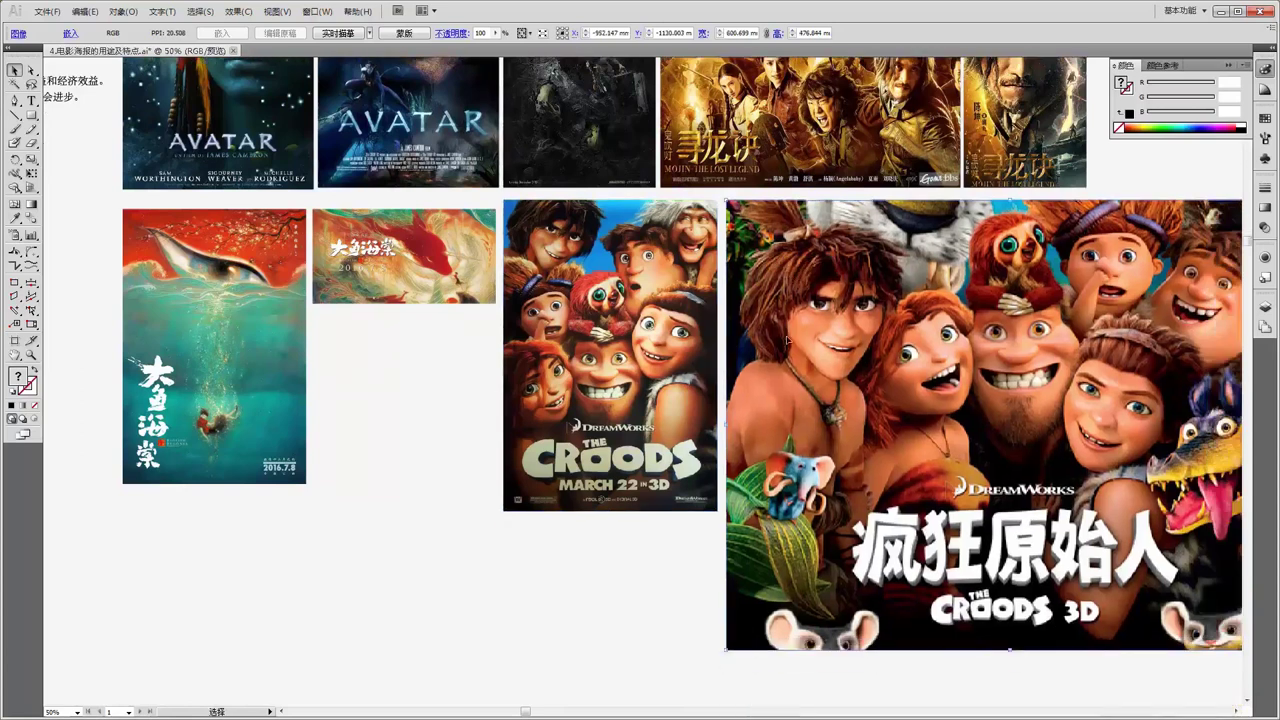
Review the text and example images of the 信息传播, 刺激需求 and 审美作用 sections.
scroll(437, 386, down, 3)
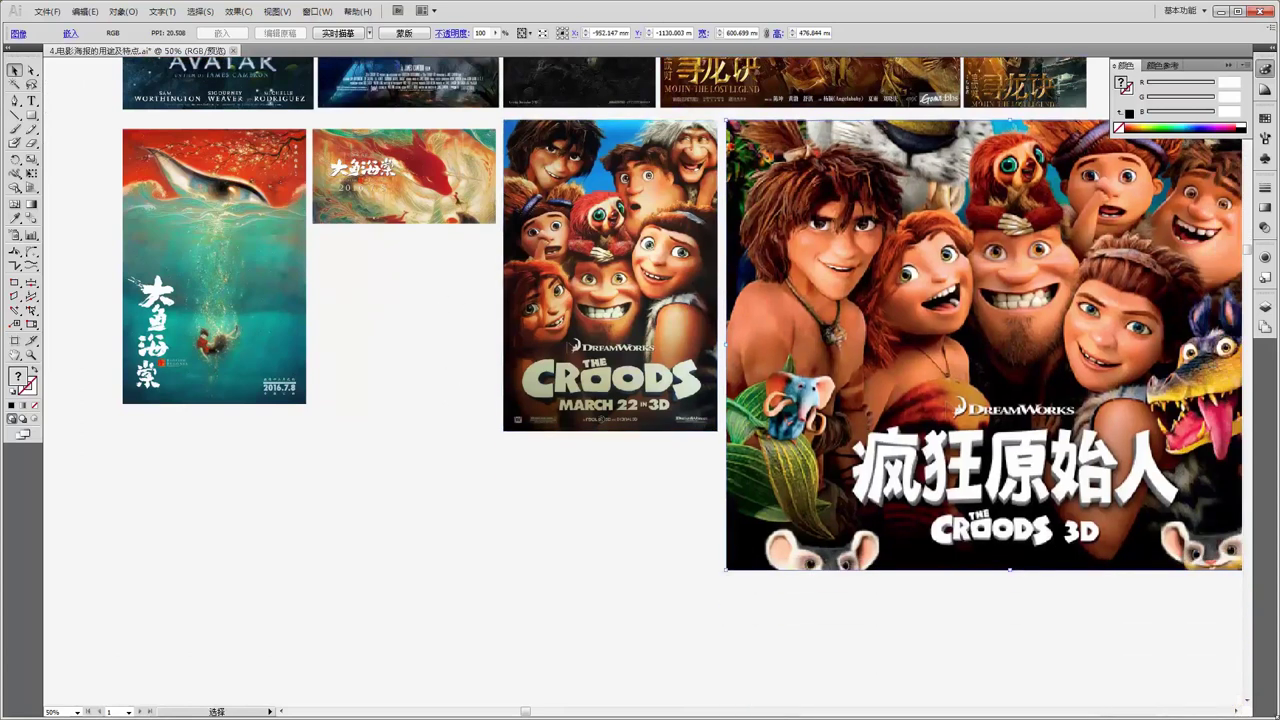
scroll(514, 457, down, 1)
scroll(252, 369, up, 7)
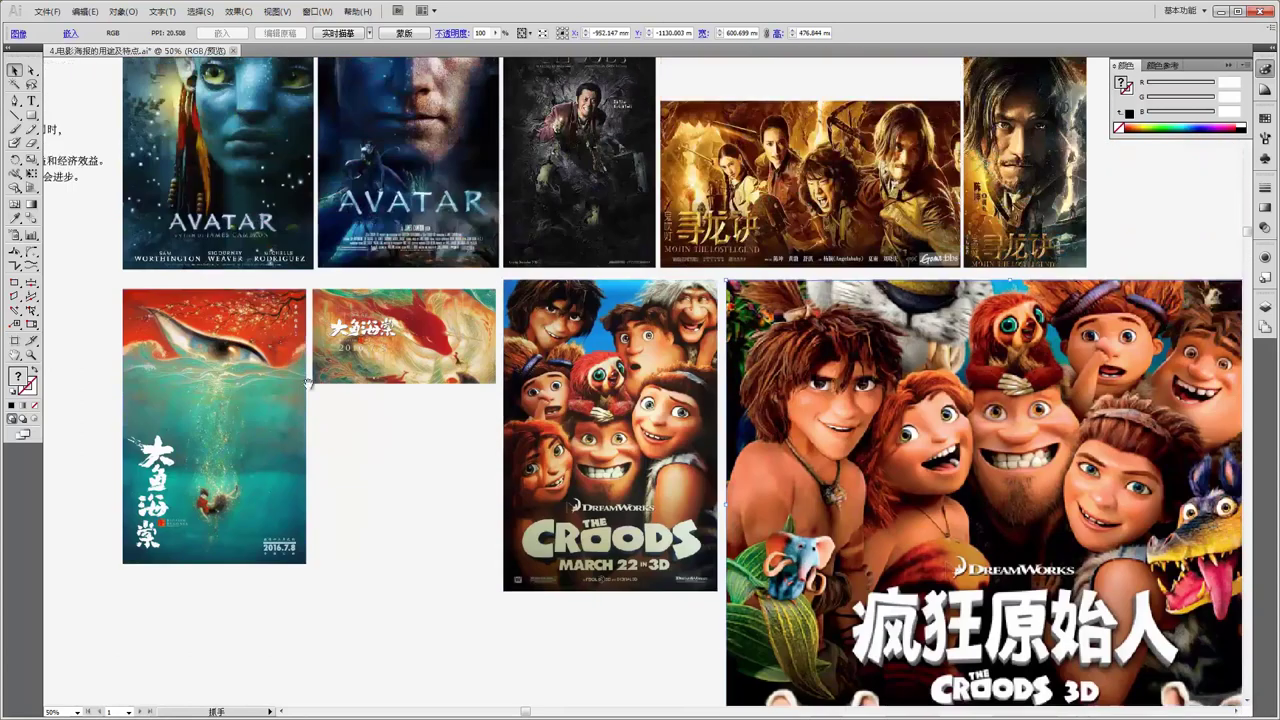
drag(279, 347, 615, 405)
drag(395, 281, 613, 477)
drag(481, 352, 441, 447)
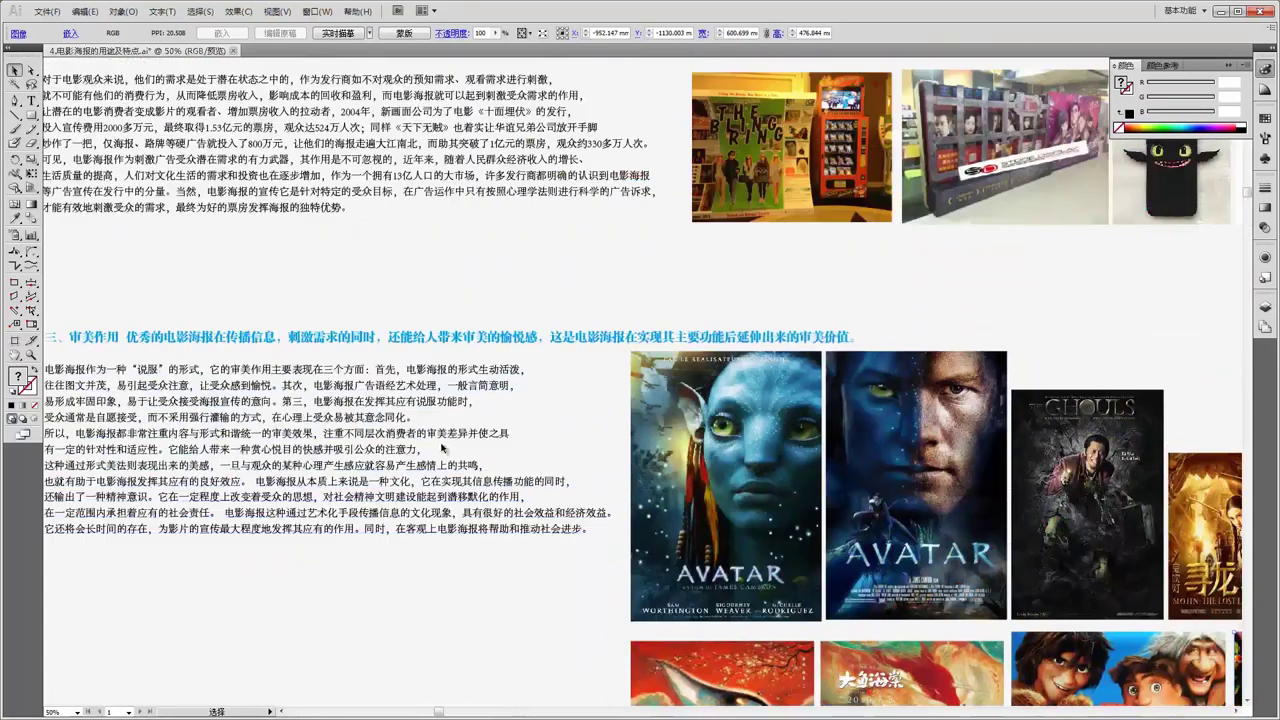
key(ctrl+minus)
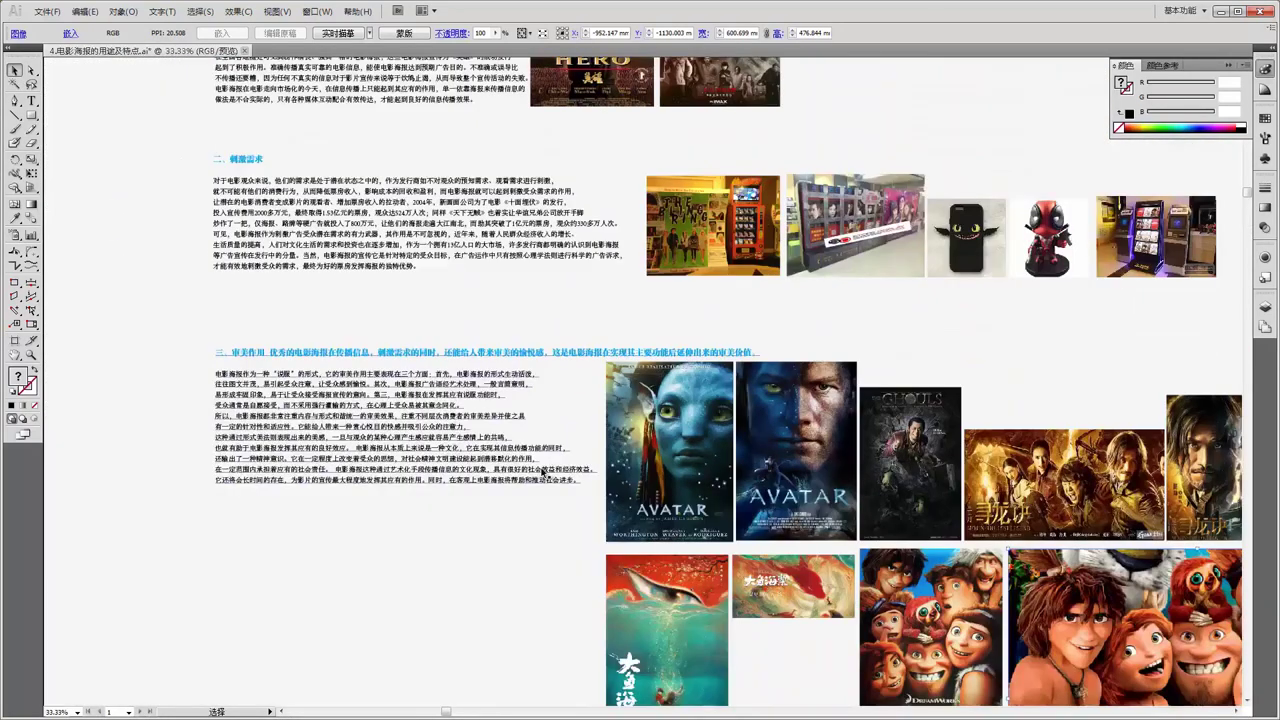
scroll(578, 478, up, 1)
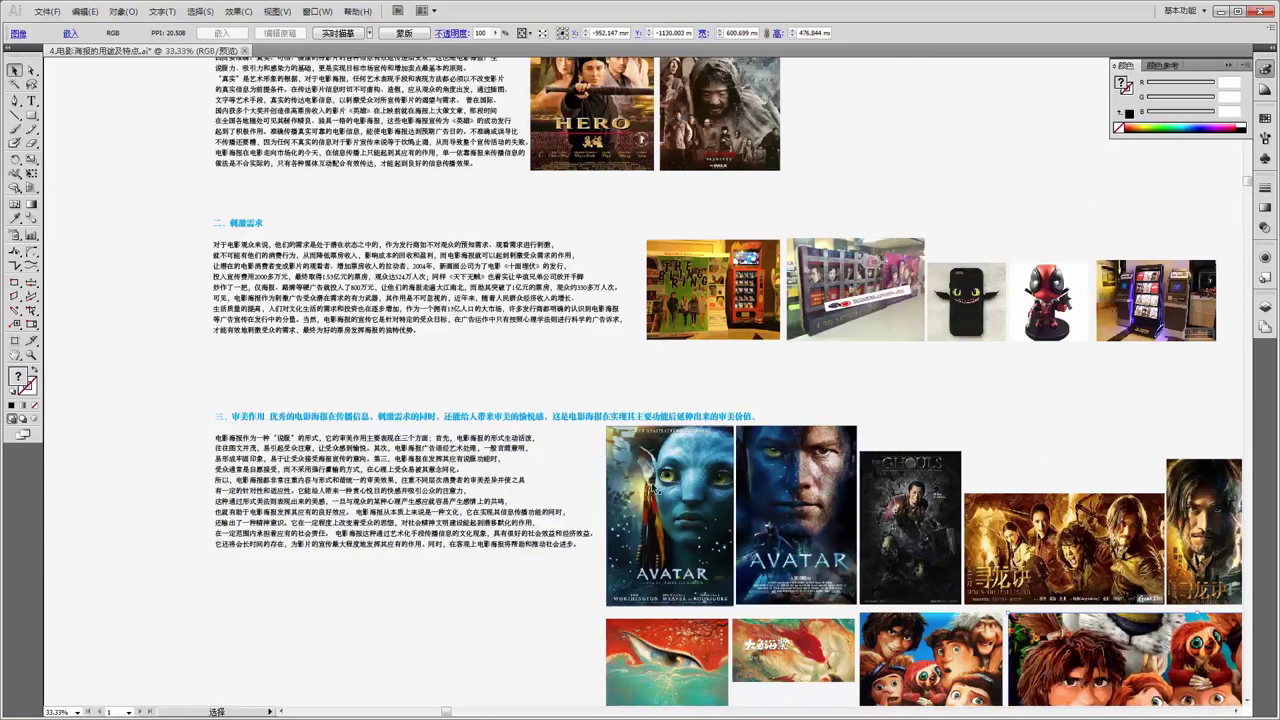
scroll(758, 503, up, 1)
scroll(758, 503, up, 3)
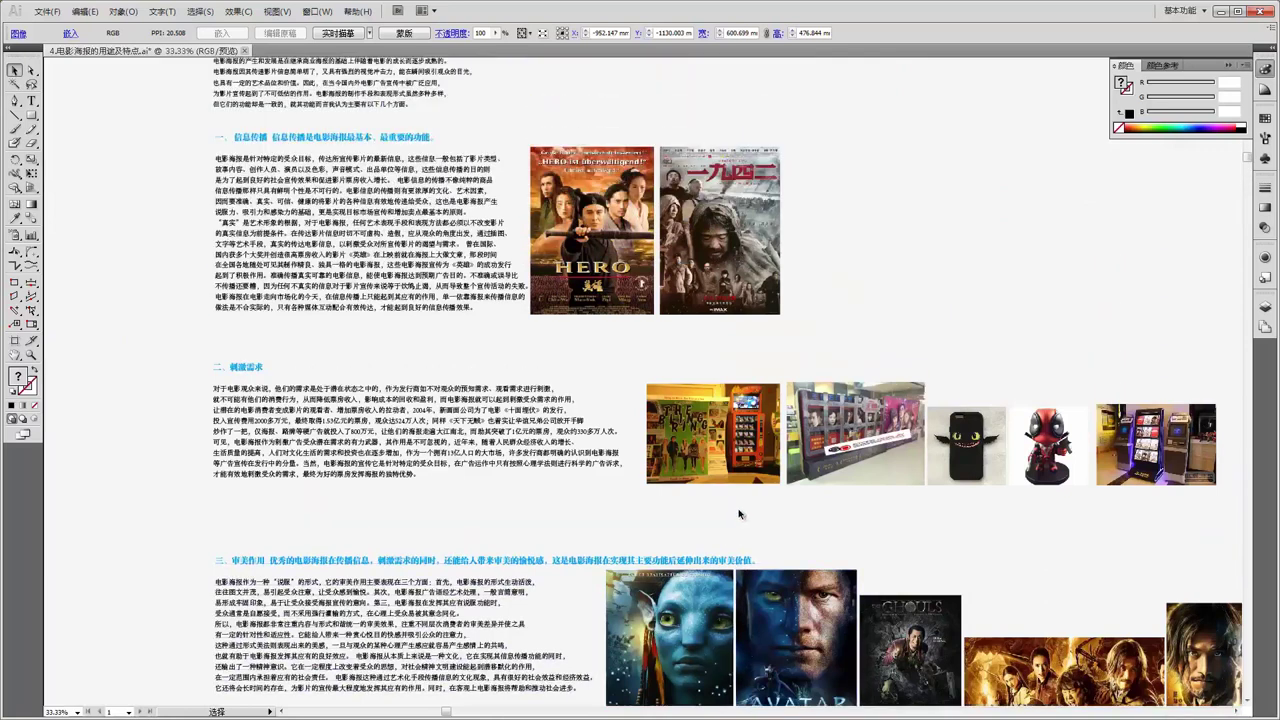
scroll(790, 548, up, 1)
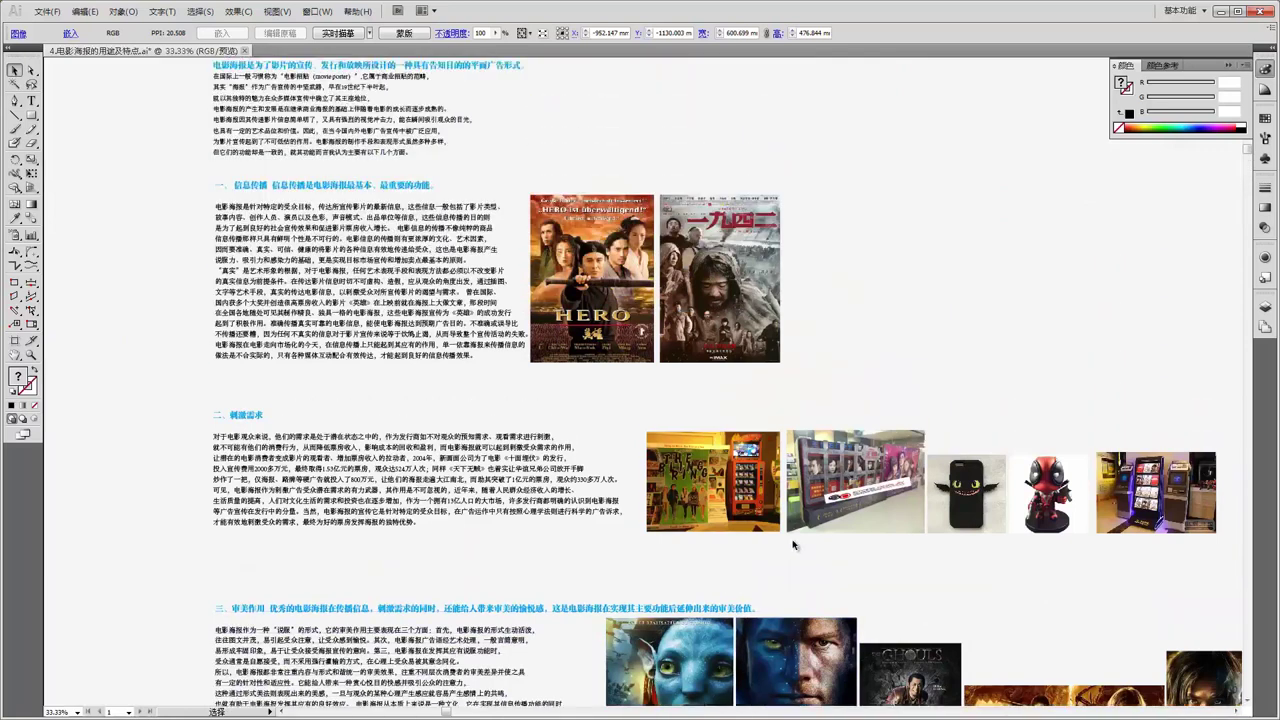
scroll(720, 480, down, 2)
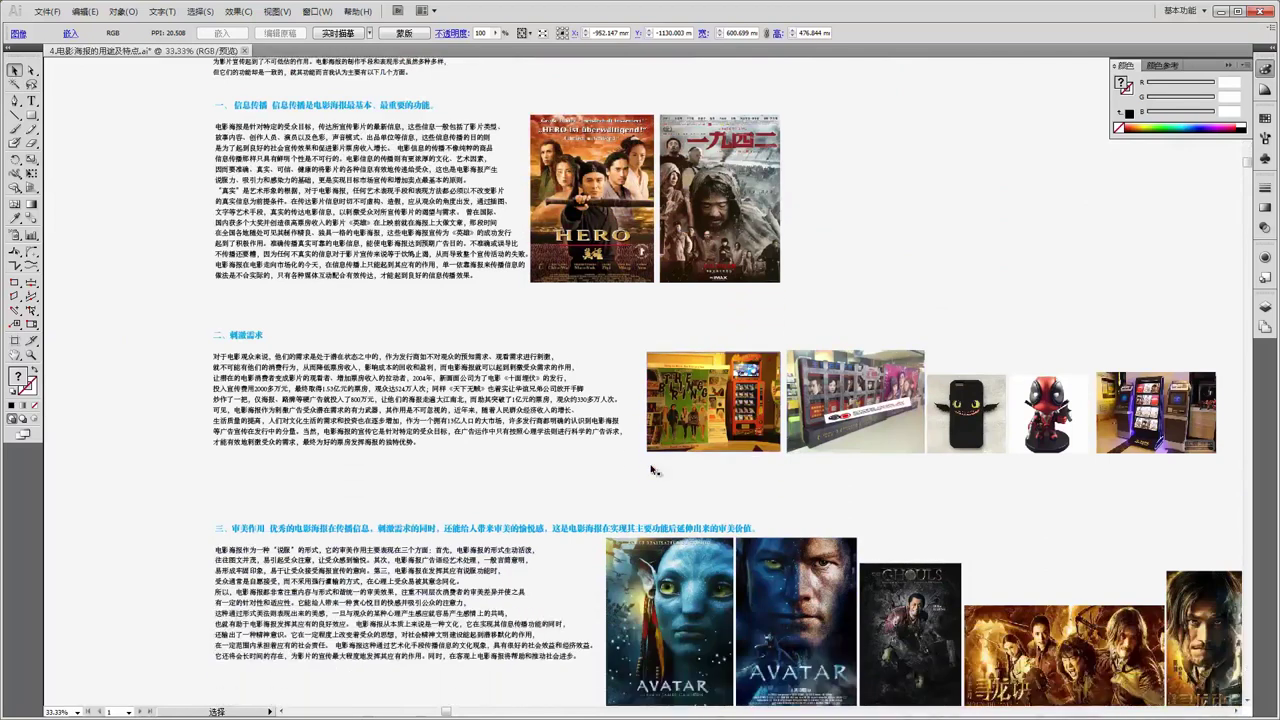
drag(755, 425, 742, 425)
drag(822, 406, 815, 406)
drag(953, 413, 950, 413)
click(1048, 413)
click(1155, 412)
drag(1155, 412, 811, 131)
Examine the poster rows of the 审美作用 section, especially the title lettering on the wide 疯狂原始人 image.
drag(787, 581, 705, 415)
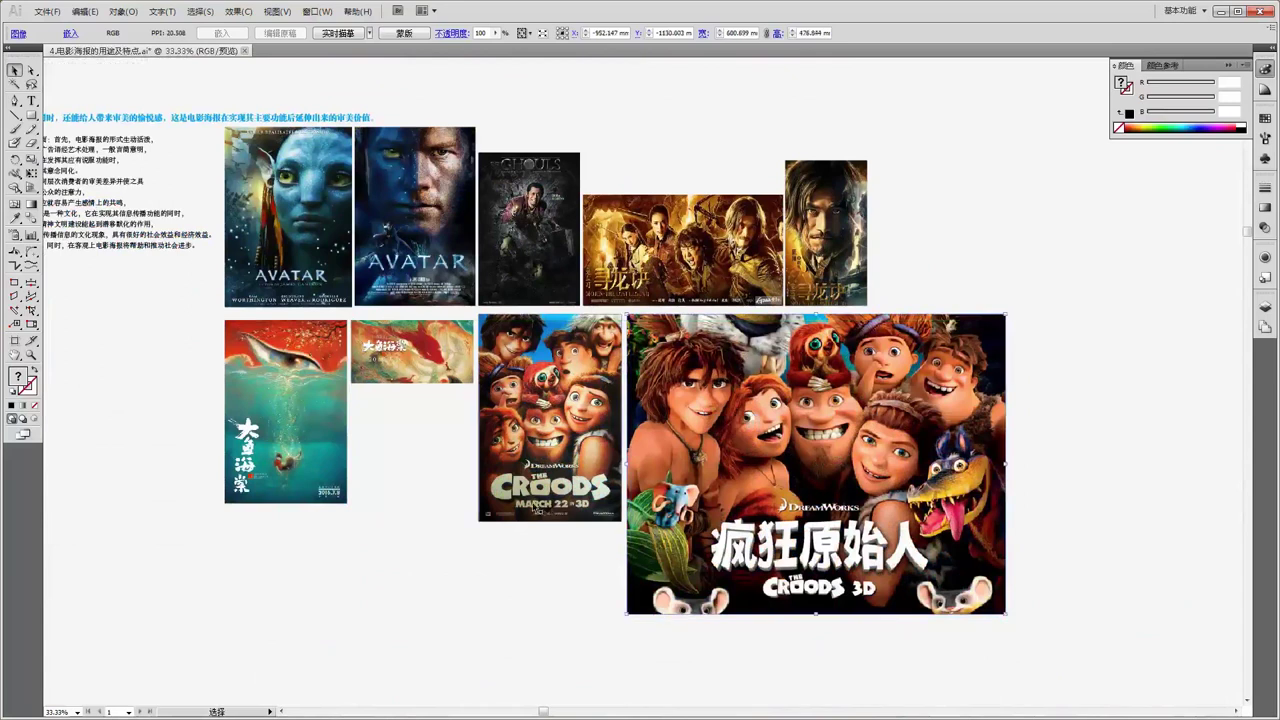
scroll(480, 484, down, 1)
scroll(573, 512, down, 1)
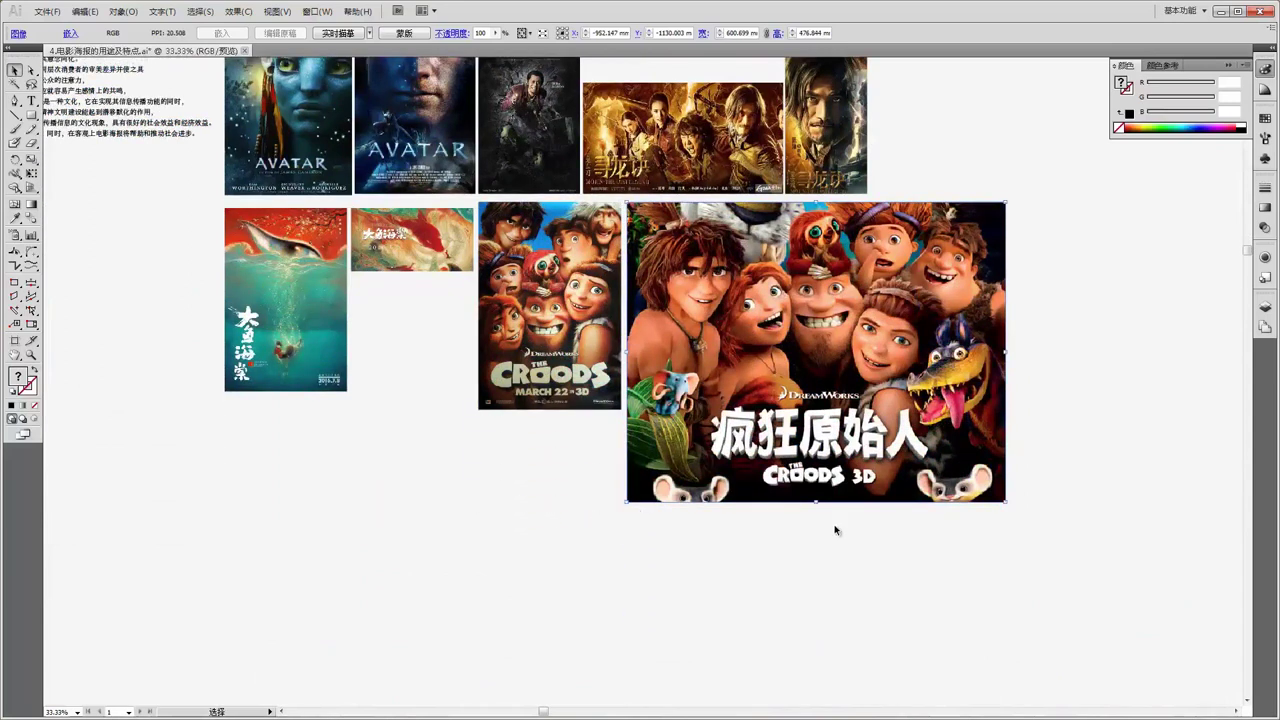
scroll(836, 530, down, 1)
click(796, 510)
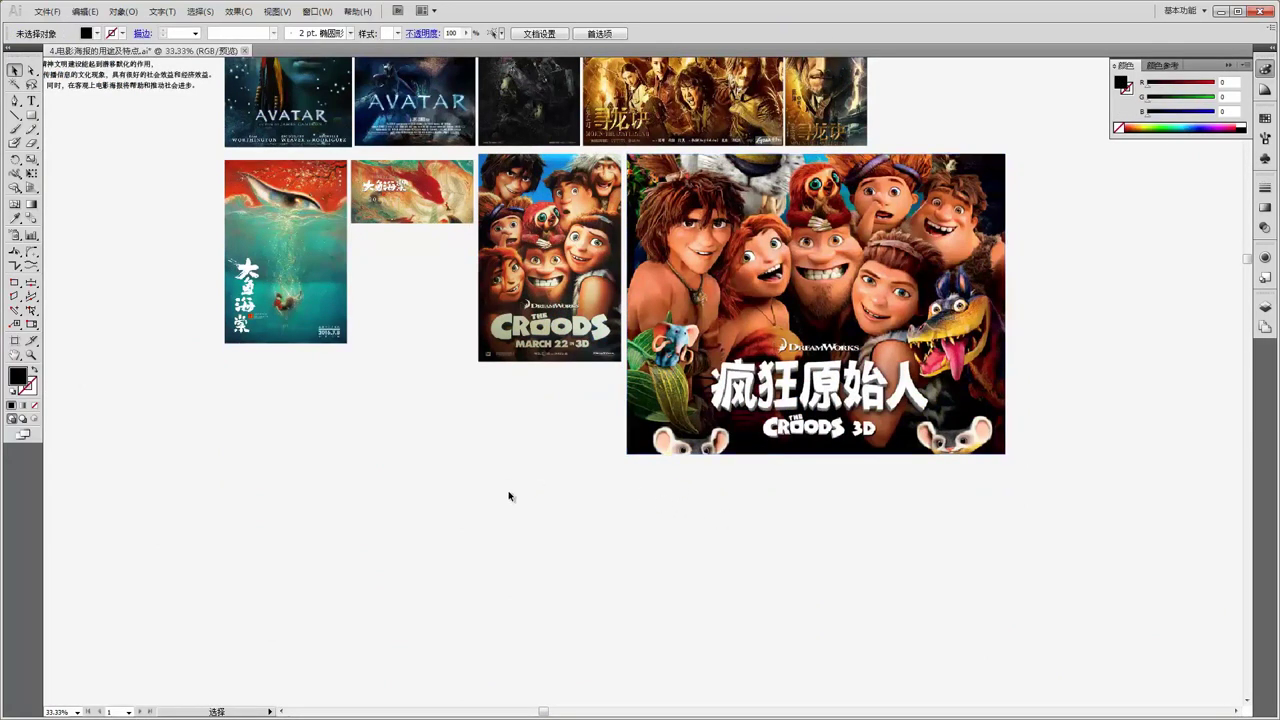
scroll(570, 482, up, 5)
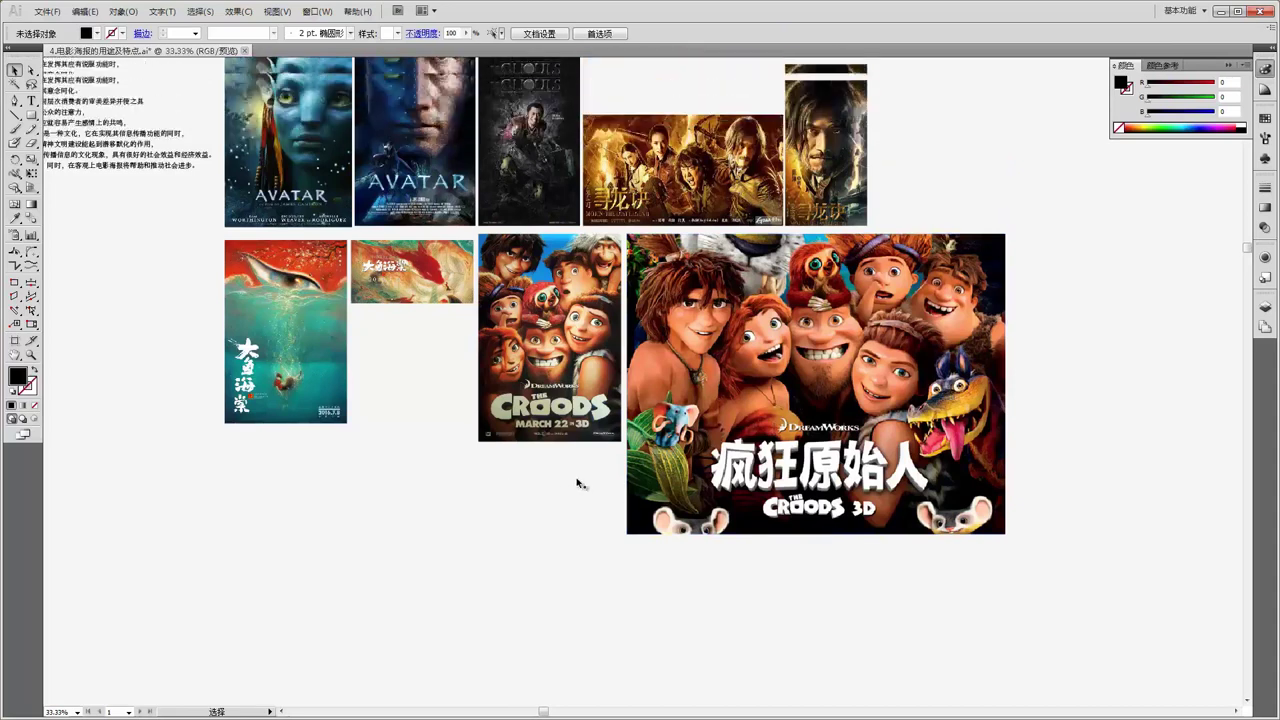
scroll(587, 484, down, 5)
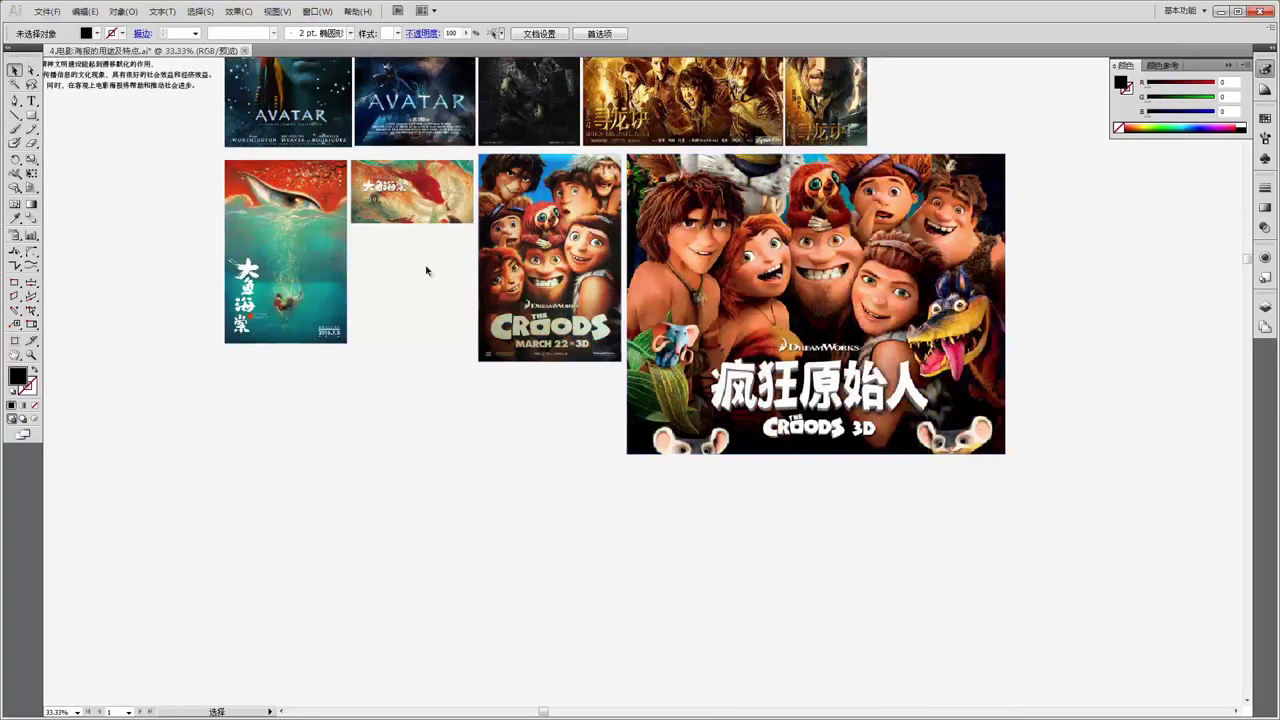
scroll(465, 300, up, 2)
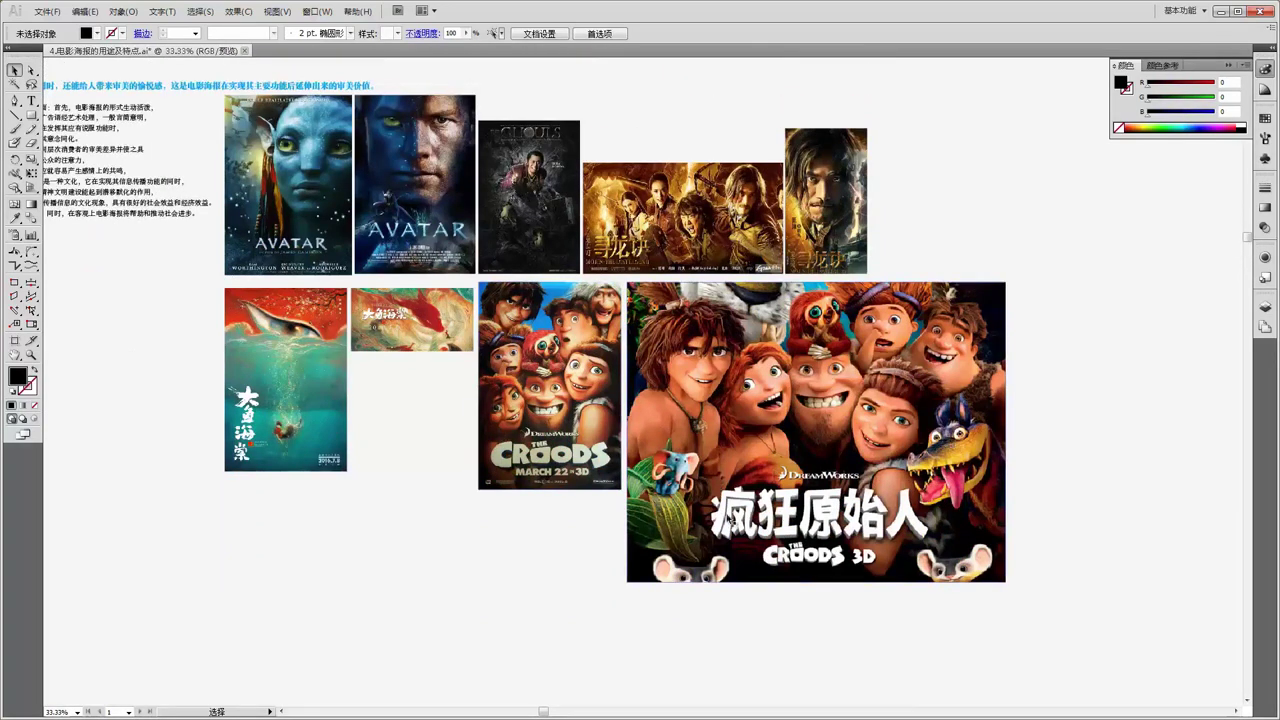
scroll(760, 505, down, 1)
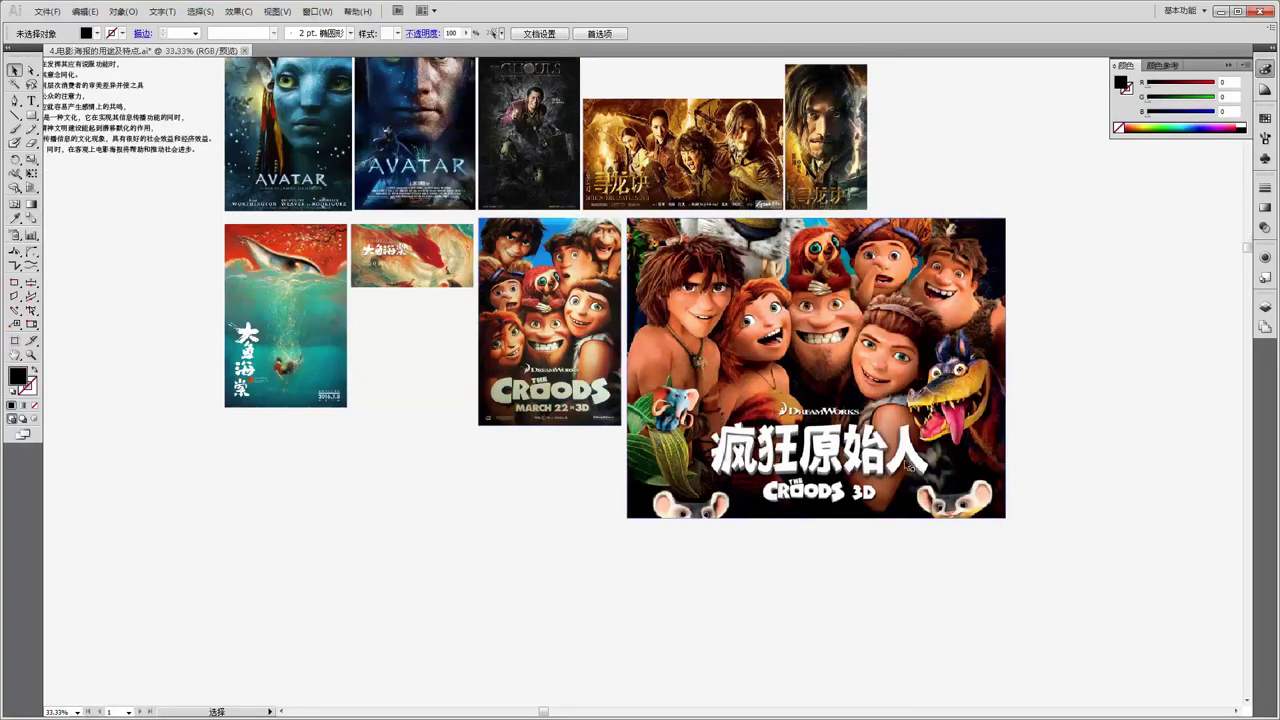
scroll(913, 478, down, 2)
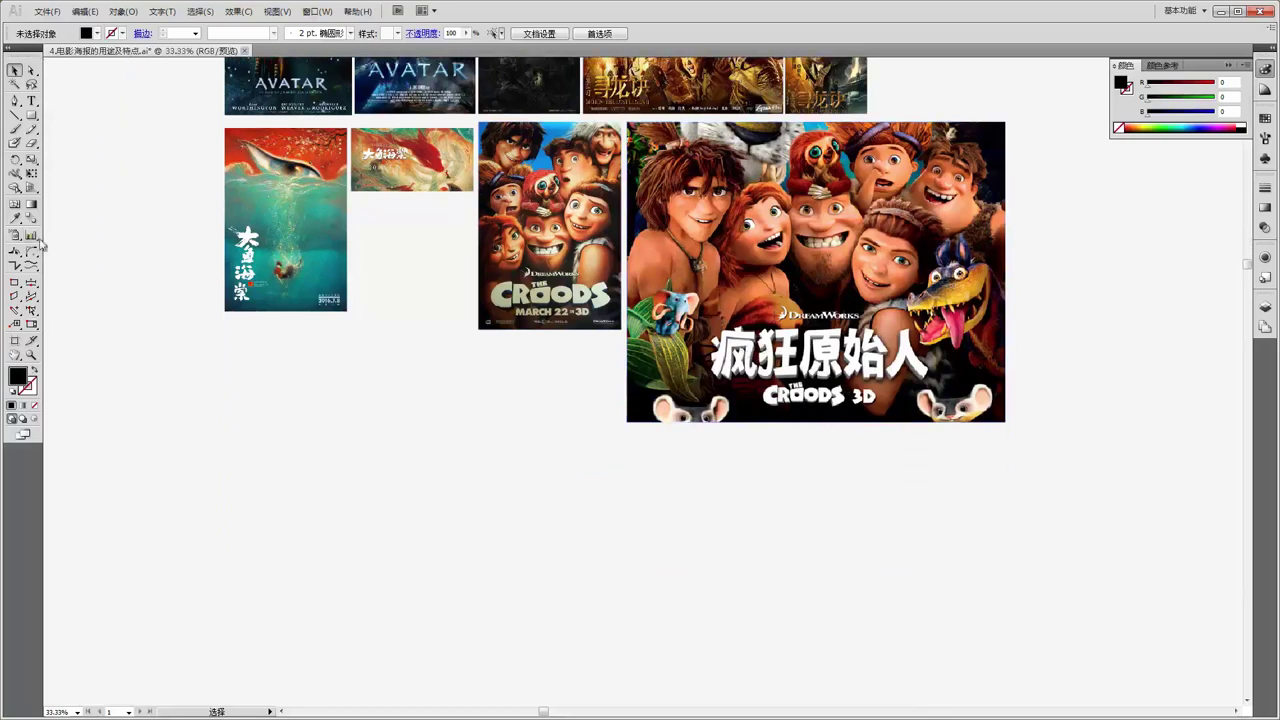
Add the text 疯狂原始人 at 500 pt in the empty area below the wide Croods image.
click(30, 101)
click(425, 546)
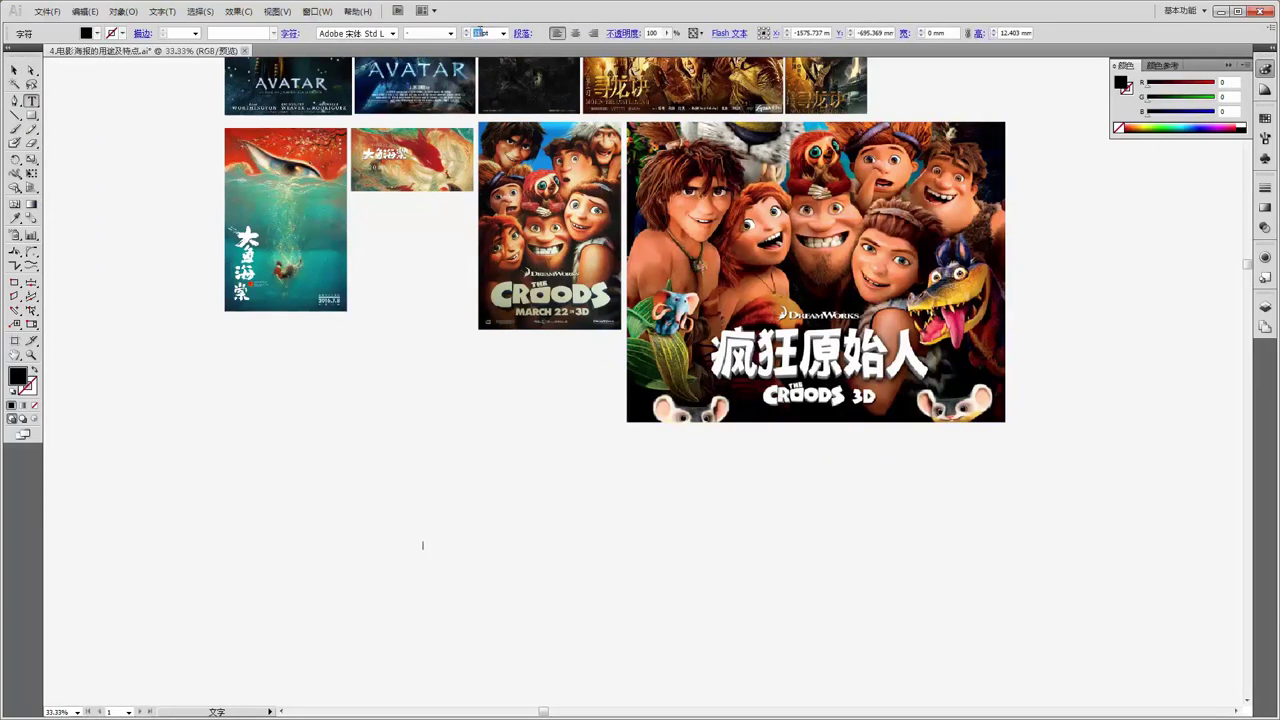
key(Return)
text(fengkuang)
key(space)
text(yuan)
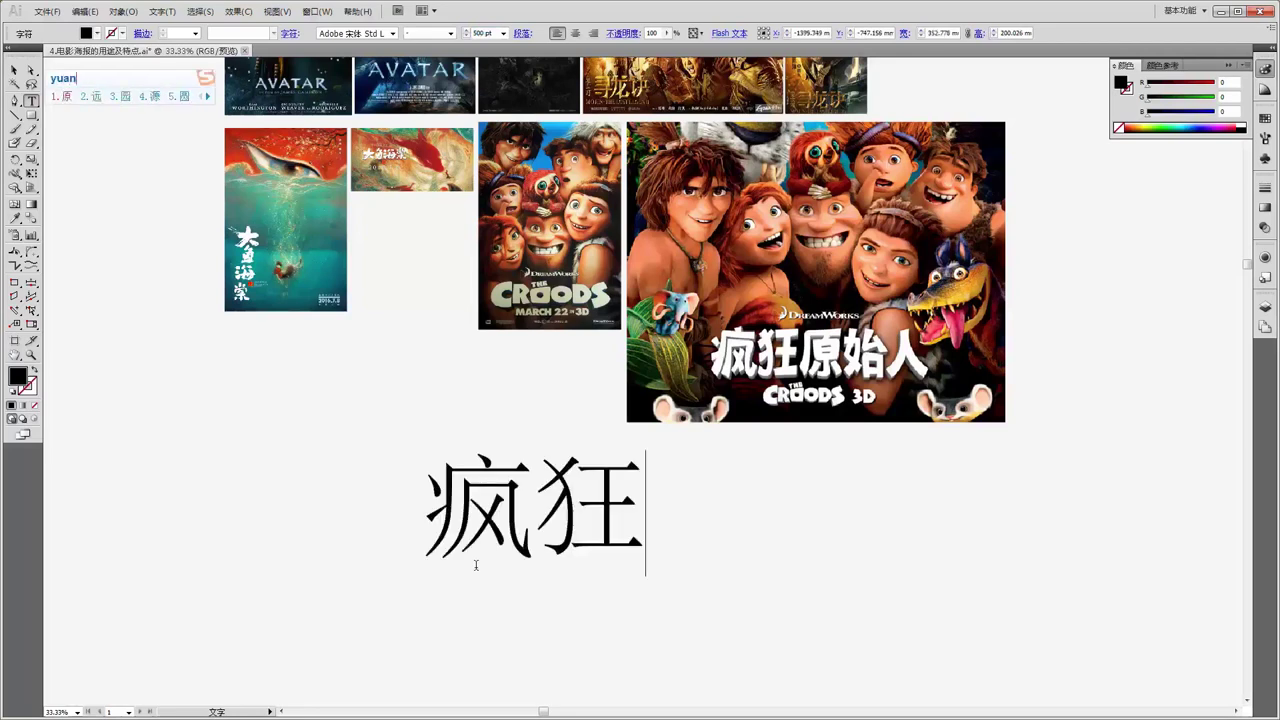
text(shiren)
key(space)
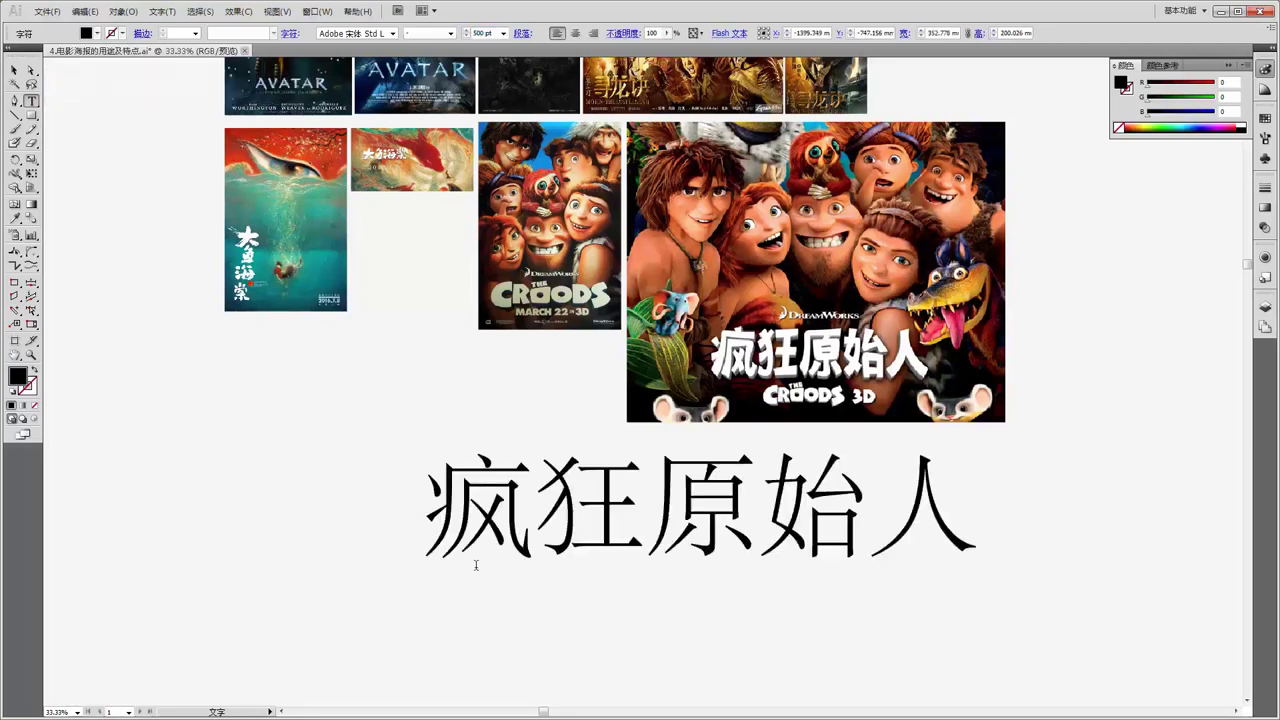
Set the font of the whole 疯狂原始人 text to 特粗黑体.
drag(432, 525, 1008, 540)
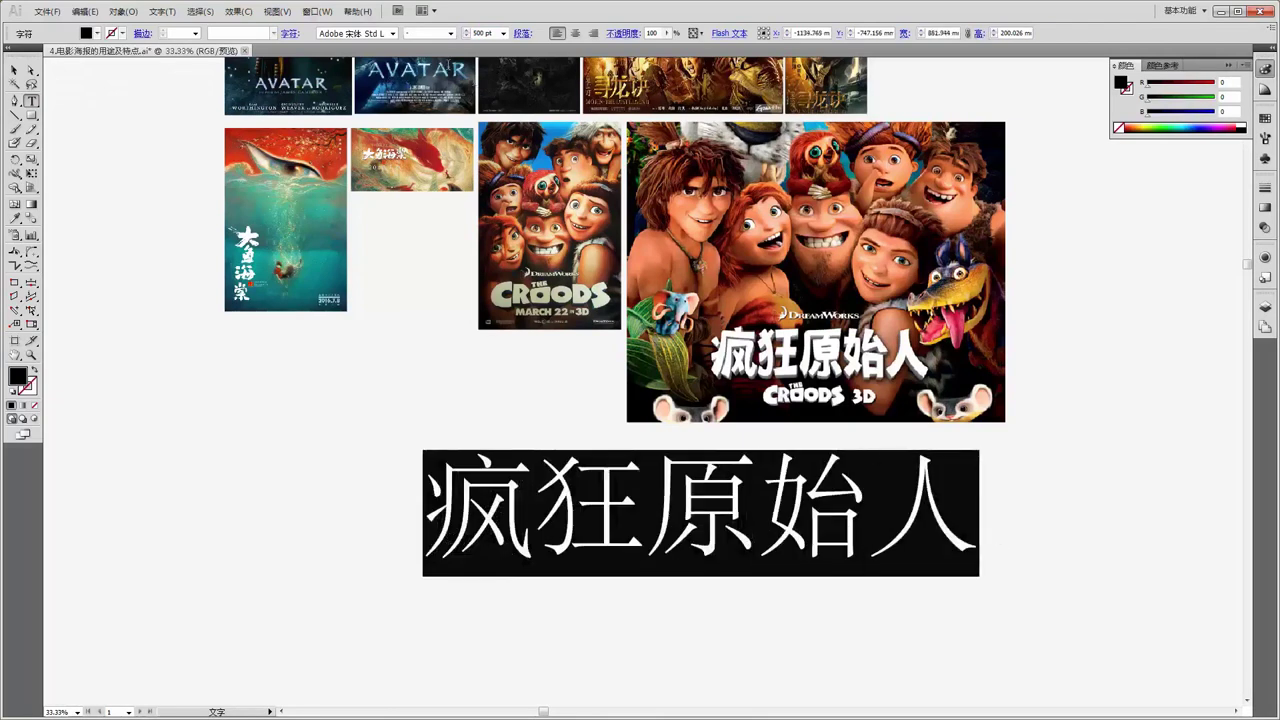
click(394, 34)
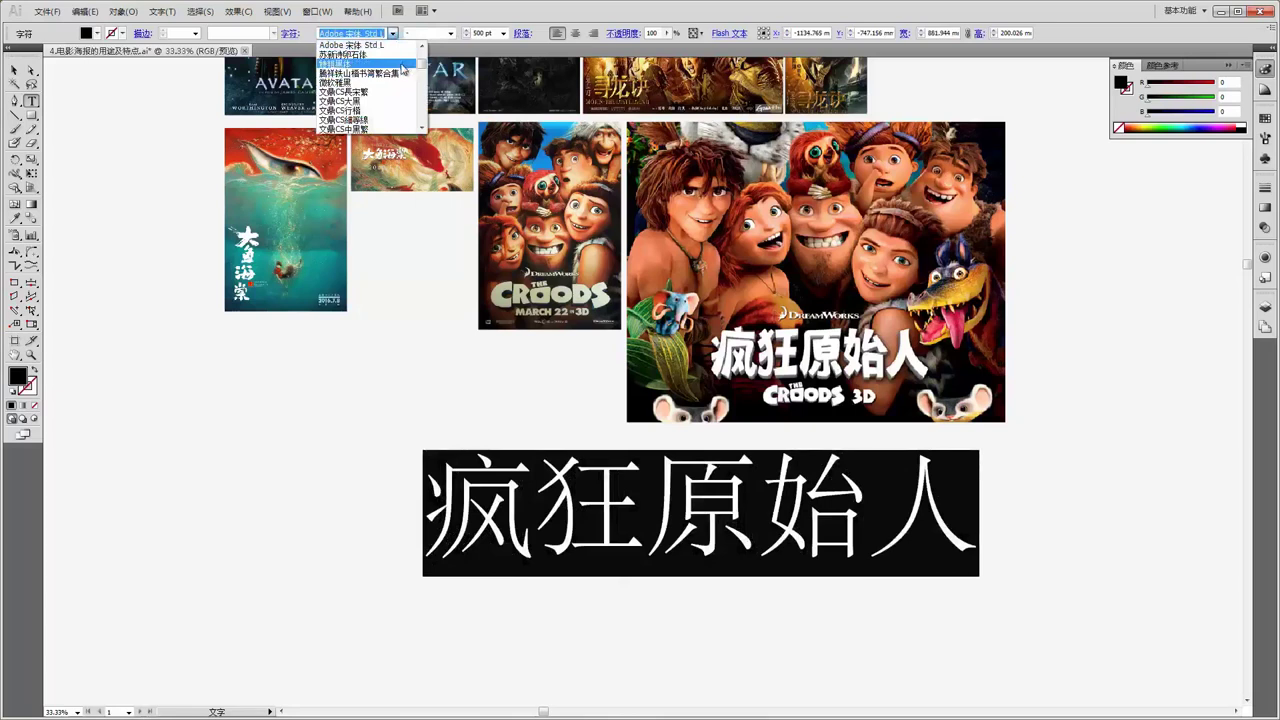
click(401, 65)
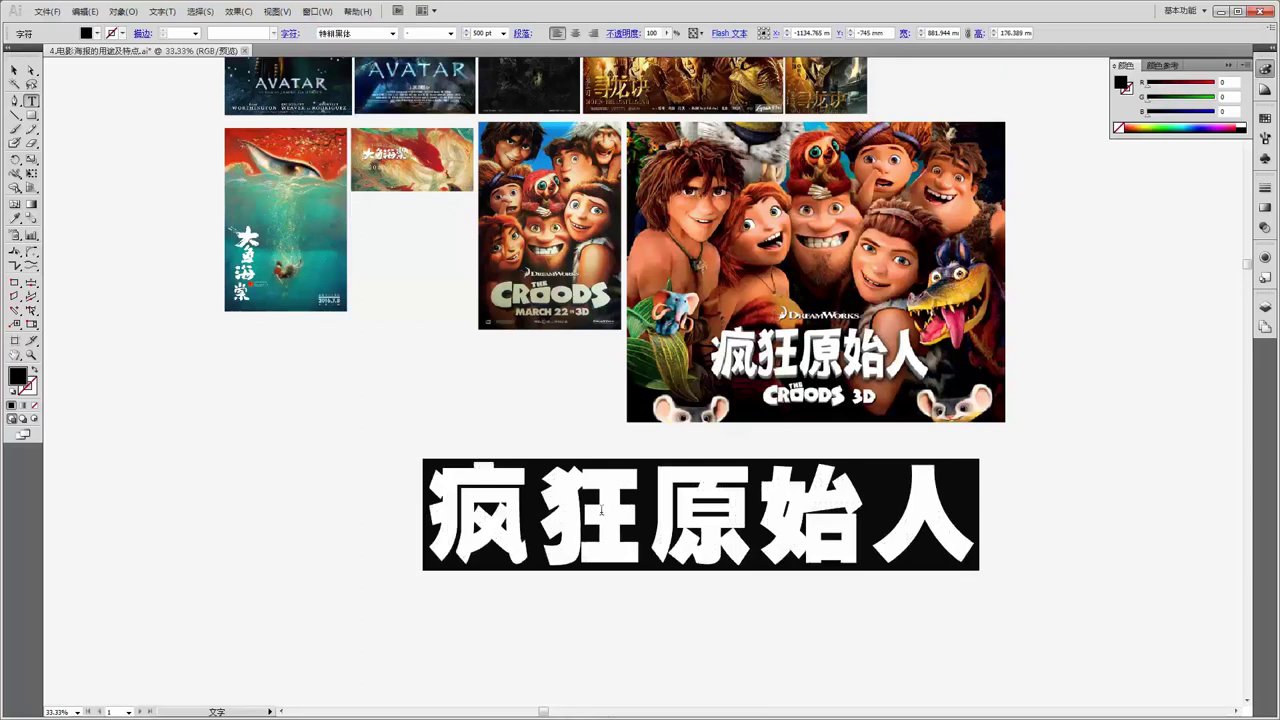
click(543, 493)
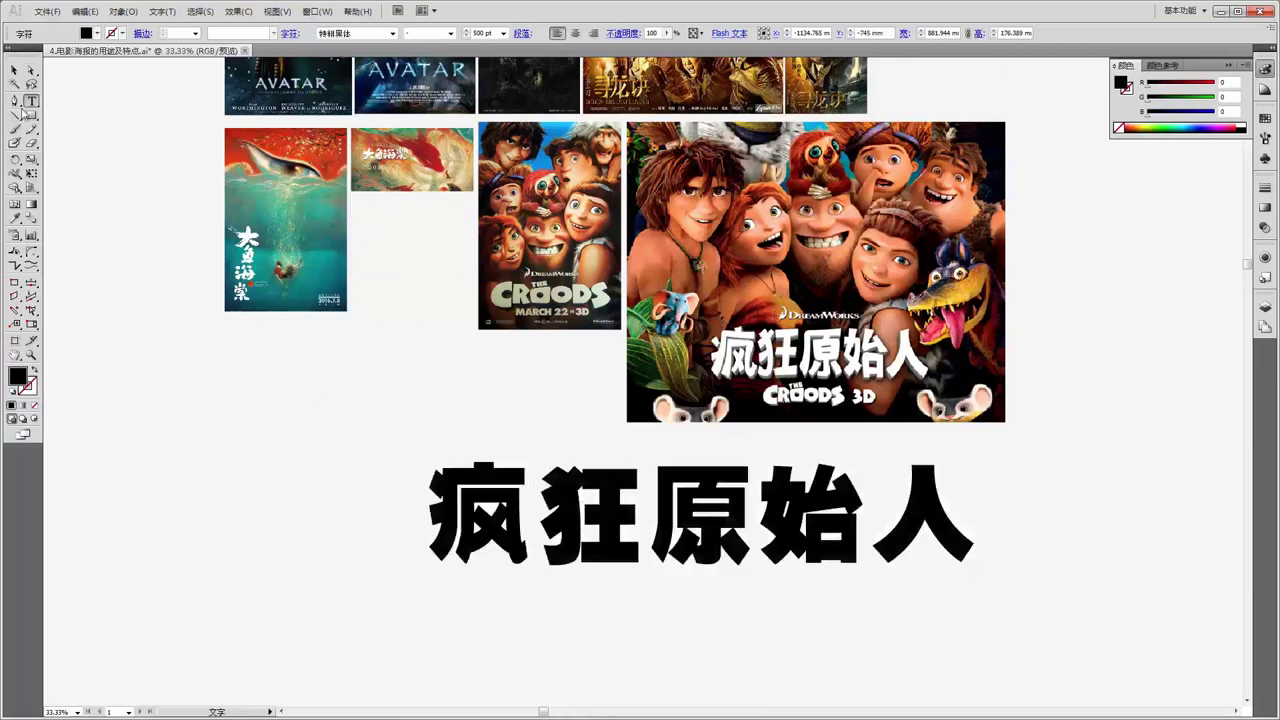
Move the 疯狂原始人 text slightly left and down, and convert it to outlines.
click(16, 70)
drag(617, 503, 562, 515)
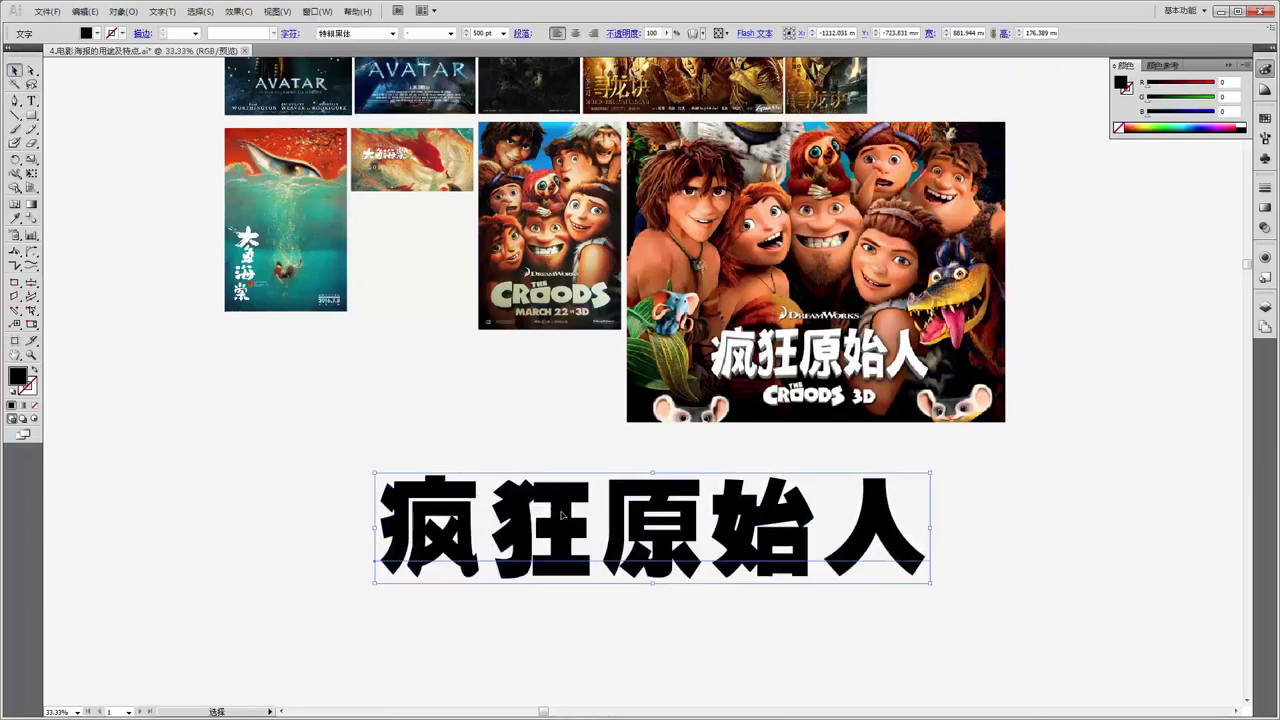
right_click(562, 514)
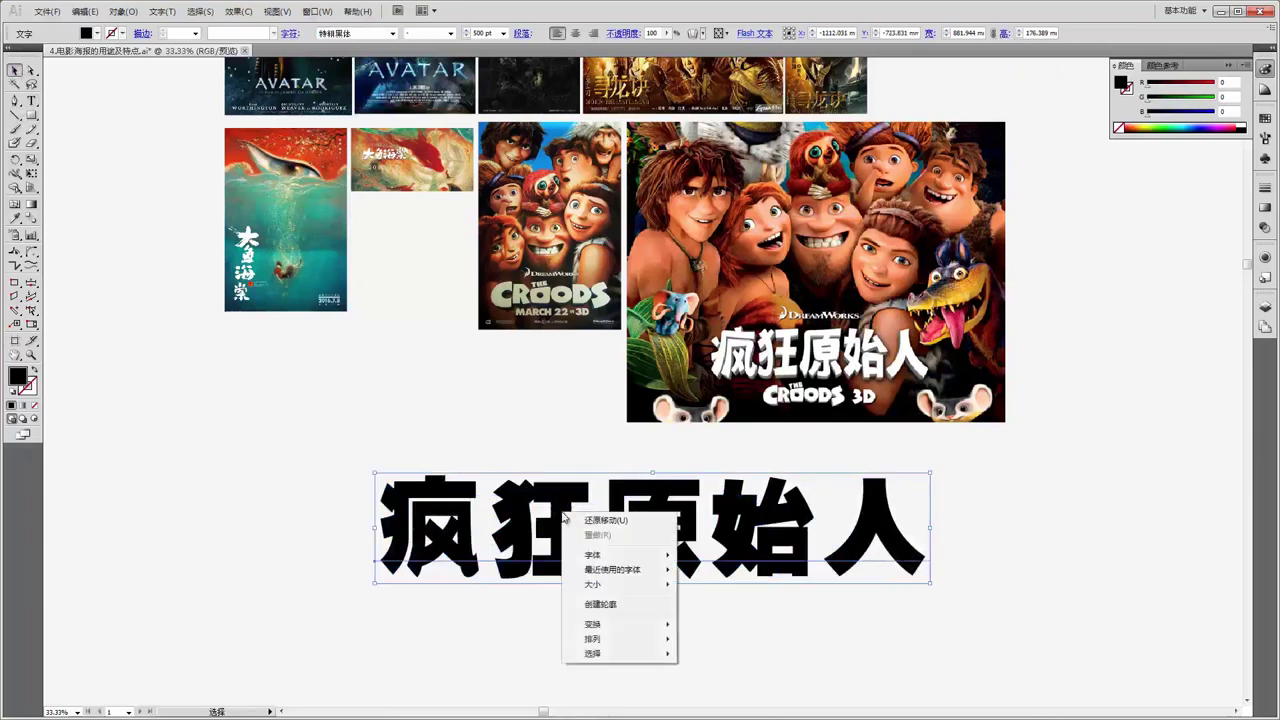
click(640, 605)
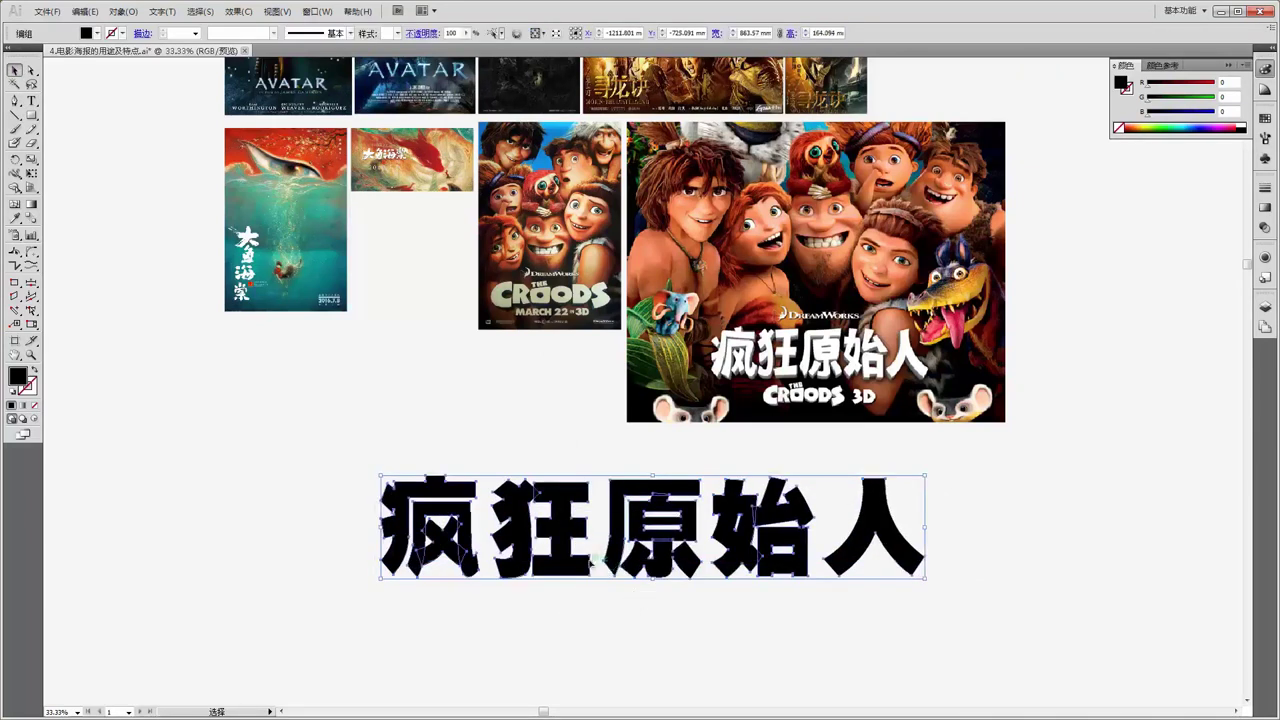
click(588, 623)
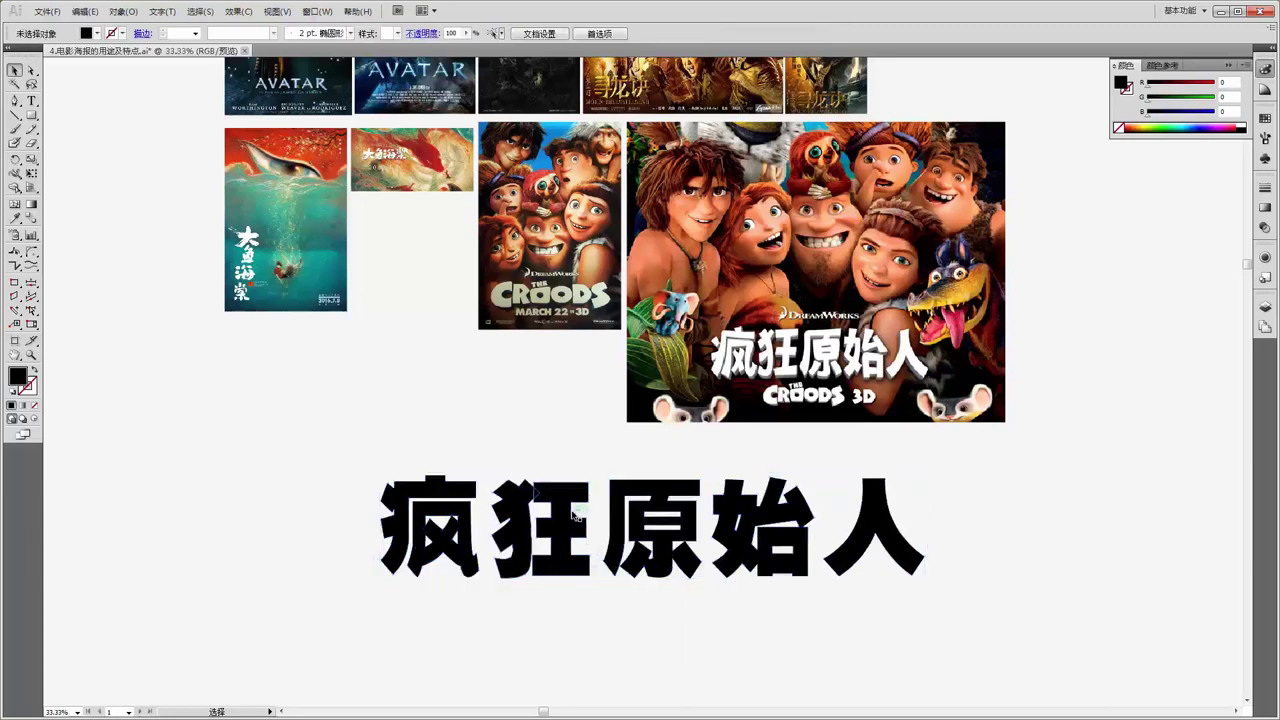
Ungroup the outlined 疯狂原始人 lettering into separate characters.
click(574, 511)
right_click(575, 511)
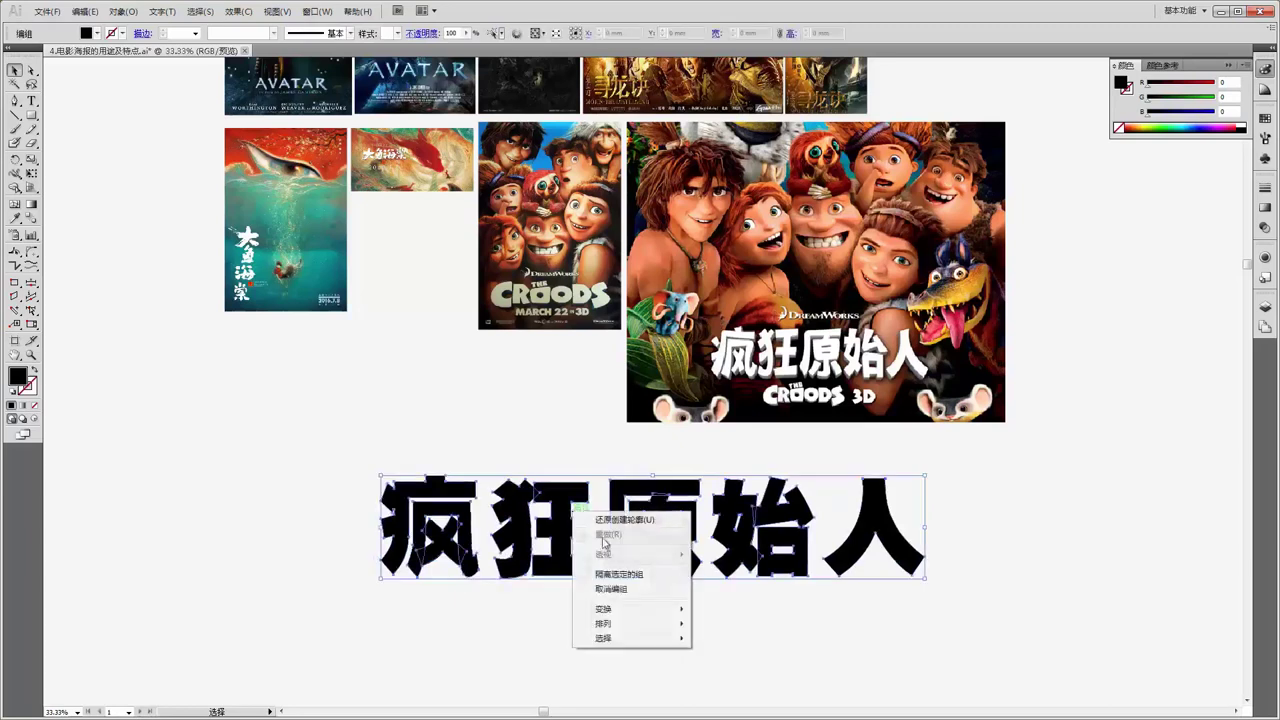
click(653, 590)
click(514, 632)
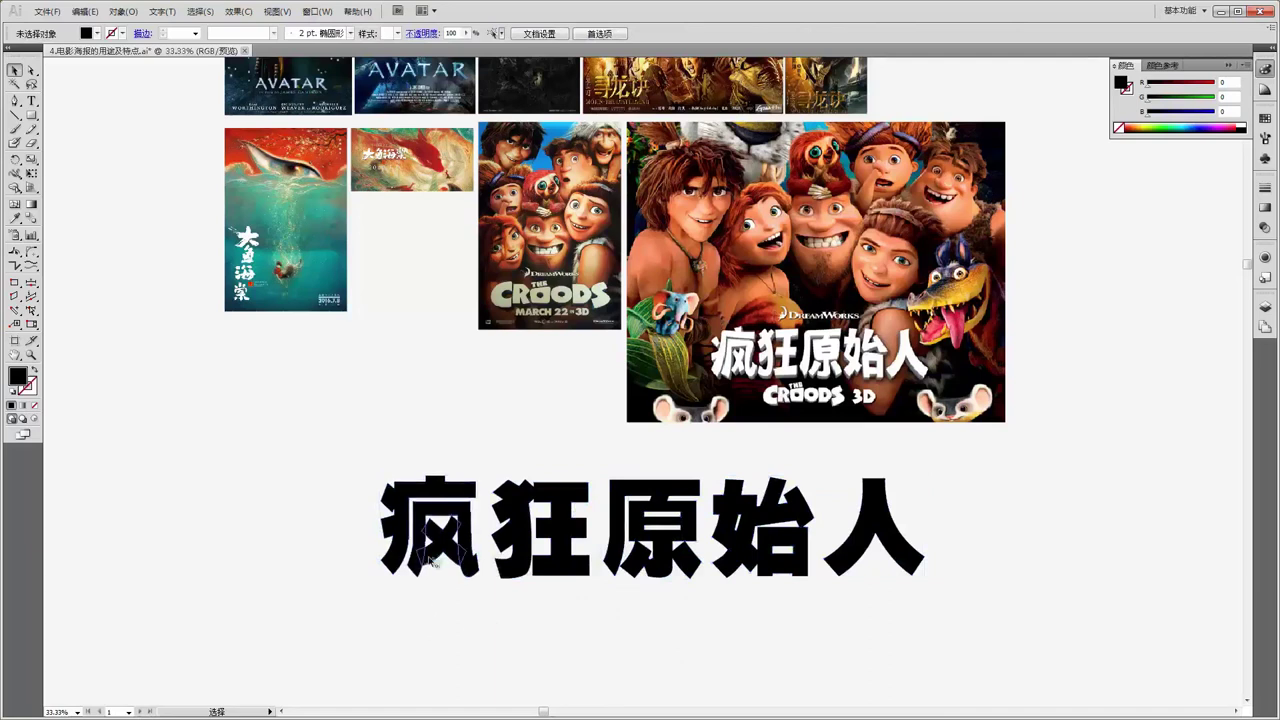
click(430, 562)
click(488, 594)
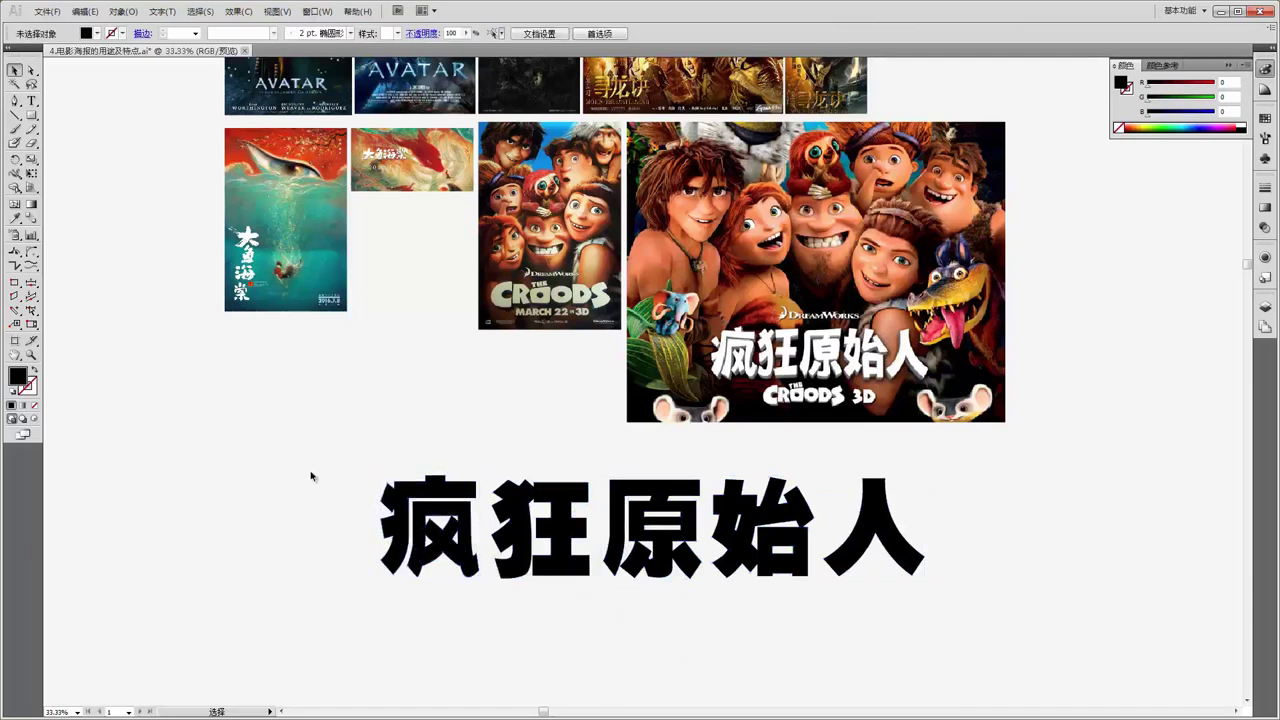
Reshape the top dot of 疯 by pulling its upper anchor points upward into a slanted tip.
click(31, 70)
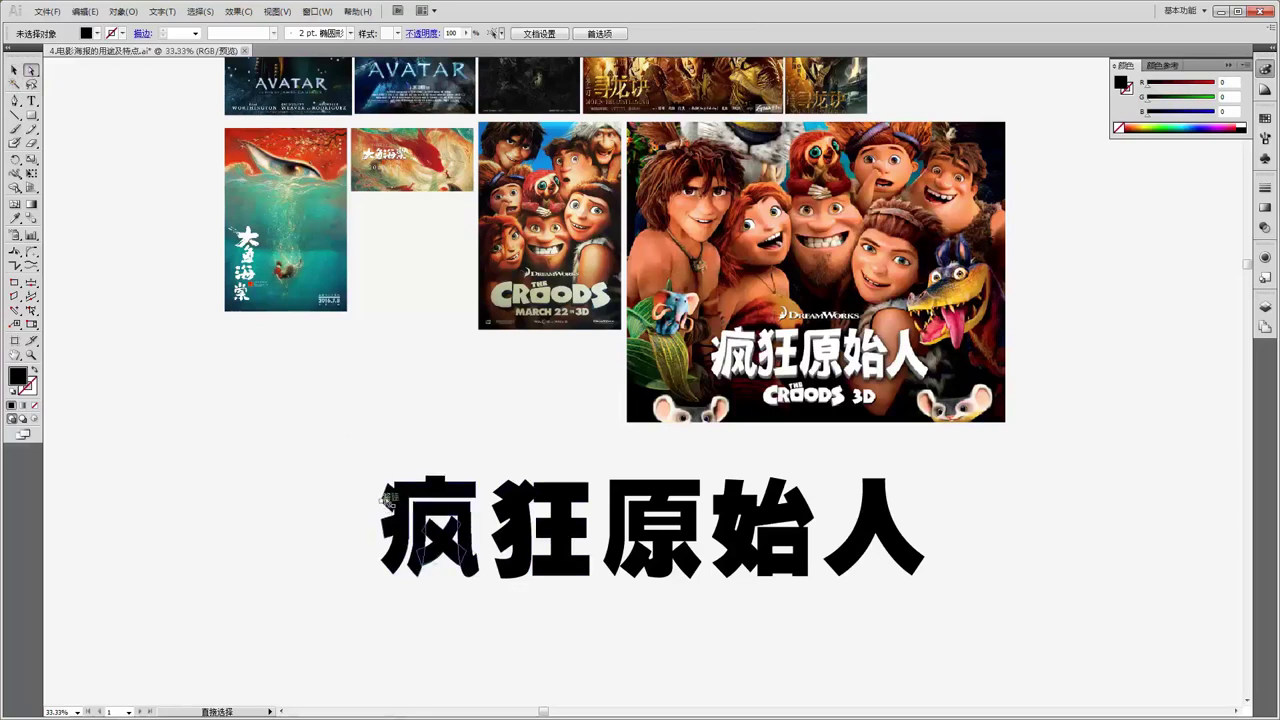
drag(446, 483, 452, 470)
click(460, 426)
click(430, 462)
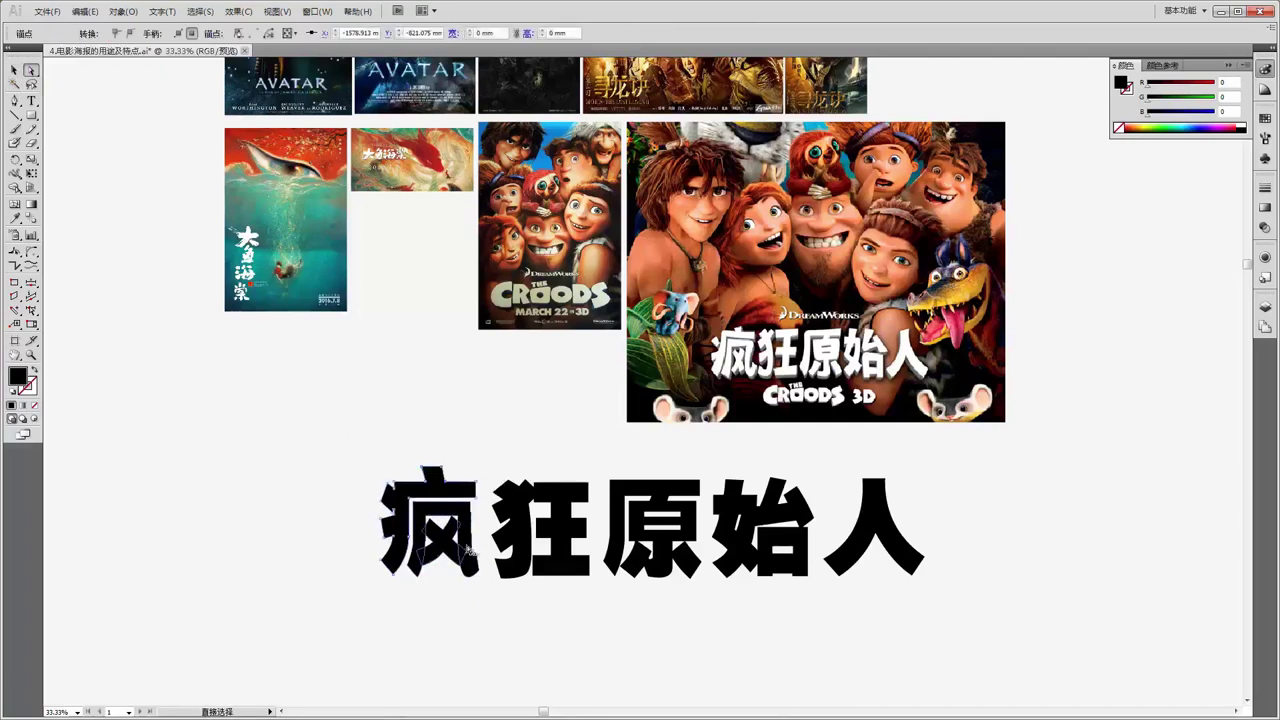
drag(430, 462, 455, 486)
click(474, 486)
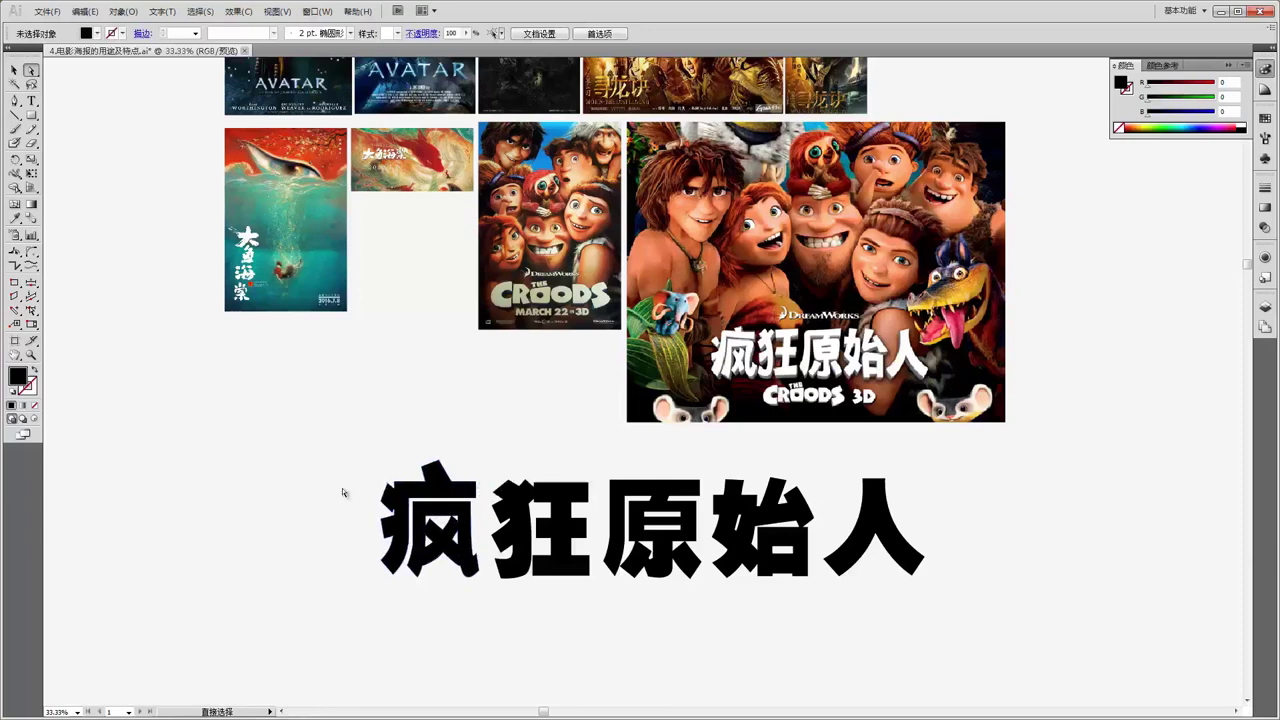
Adjust anchor points on the upper-left dot of 疯 and extend its lower-right hook outward.
click(388, 487)
drag(388, 487, 384, 487)
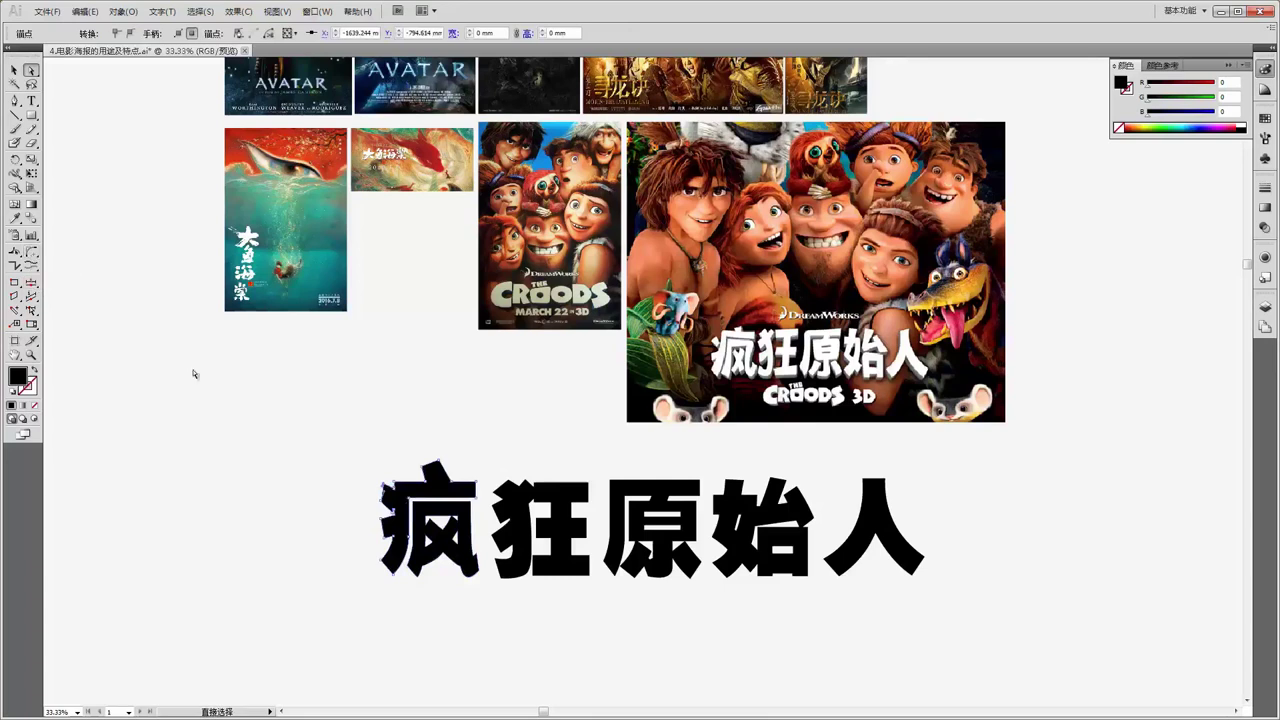
click(474, 614)
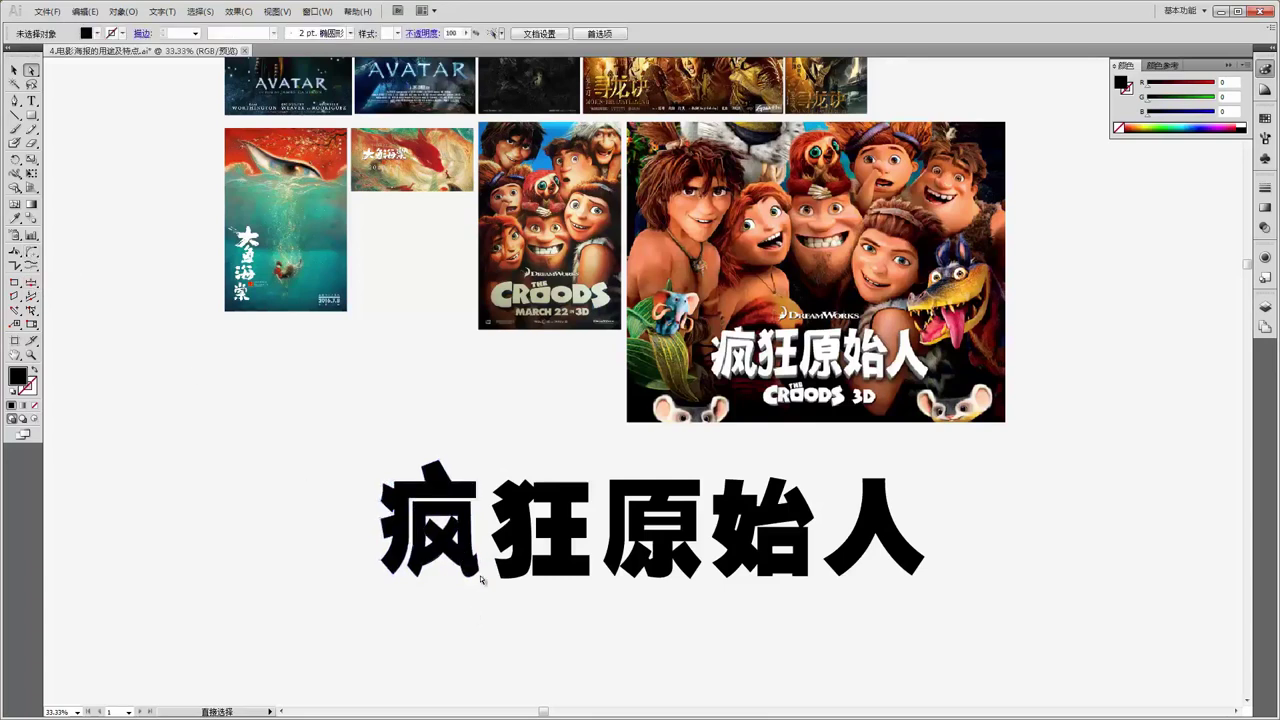
click(476, 570)
drag(476, 570, 482, 552)
click(480, 591)
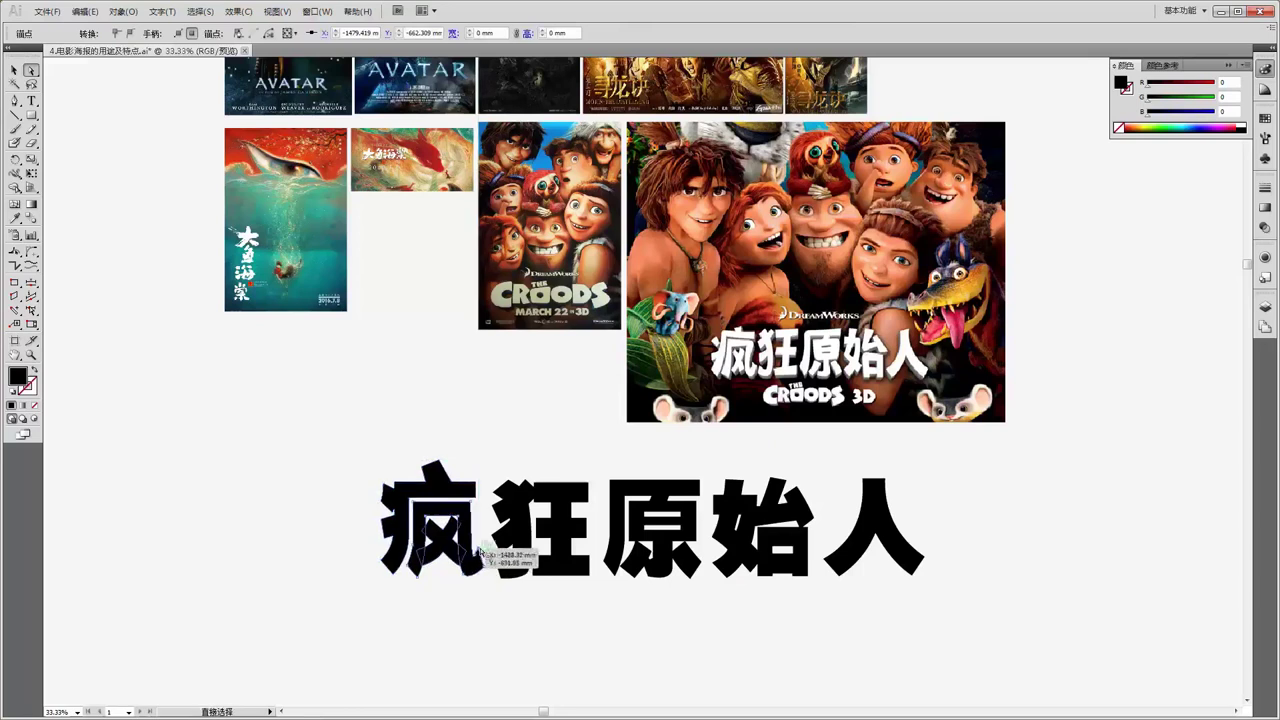
click(511, 587)
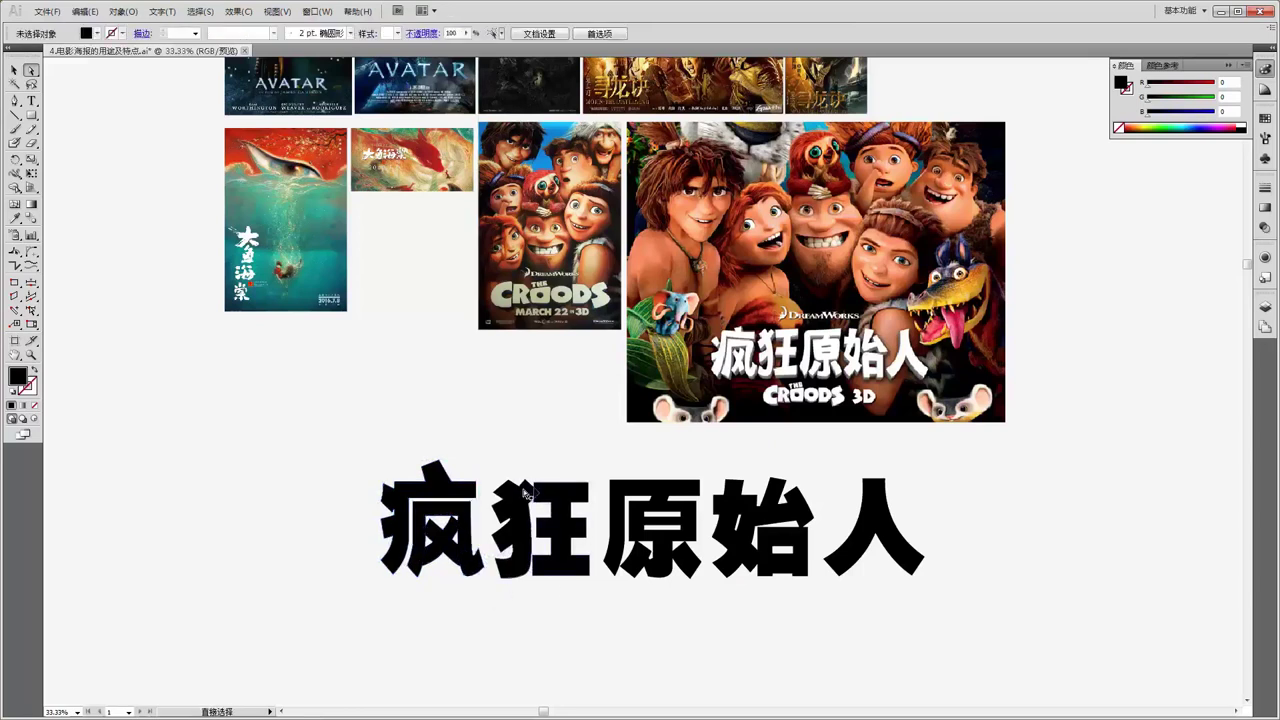
Round the upper outer corners of 原 with the 圆倒角 tool.
click(645, 490)
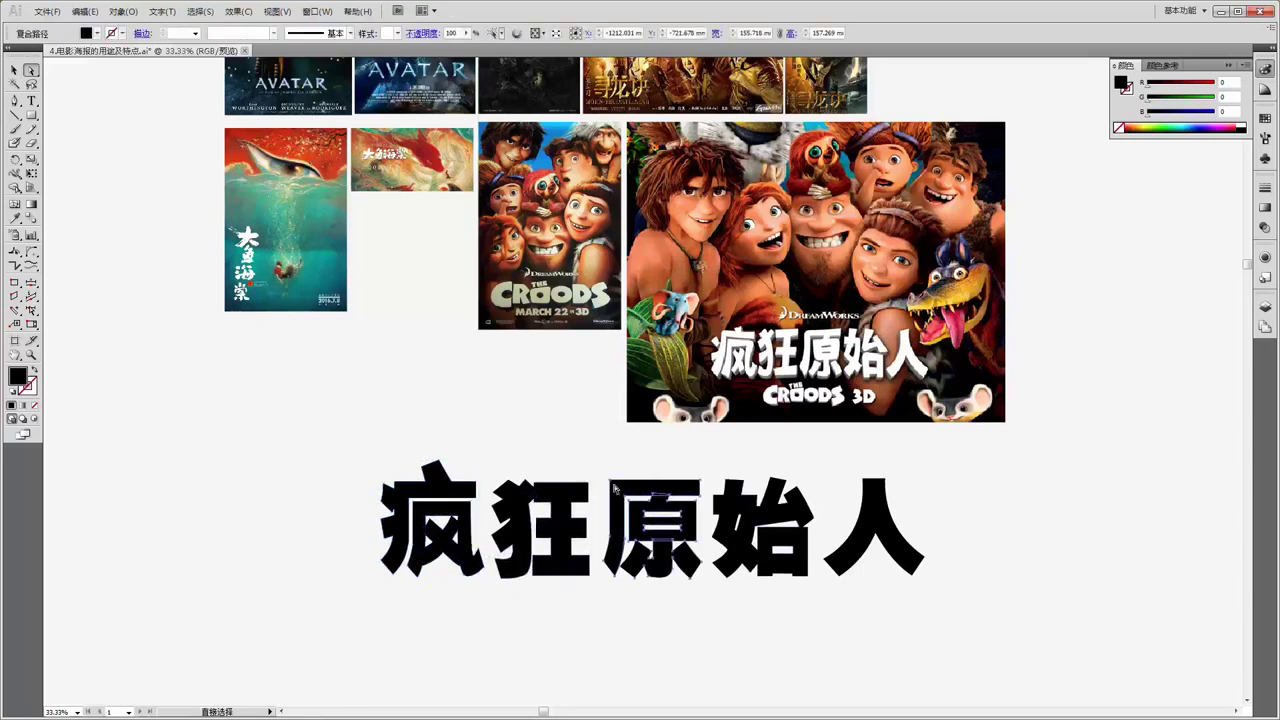
click(31, 253)
click(66, 256)
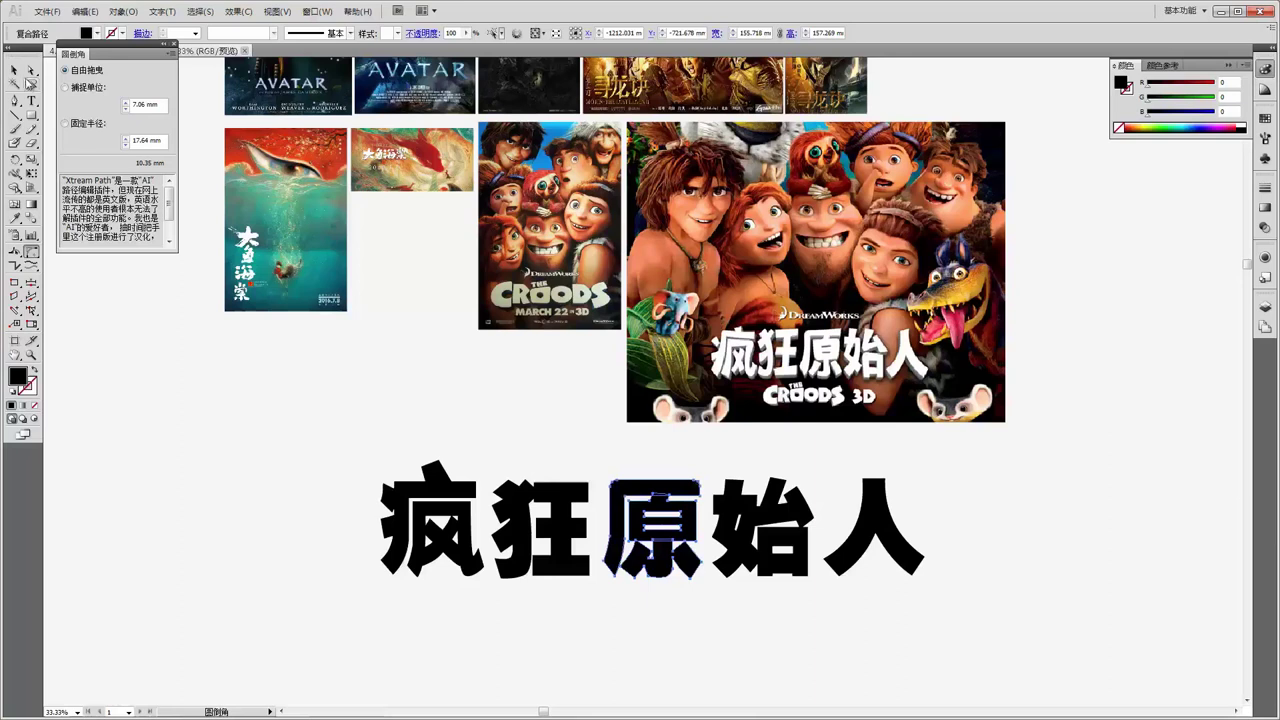
key(v)
click(673, 630)
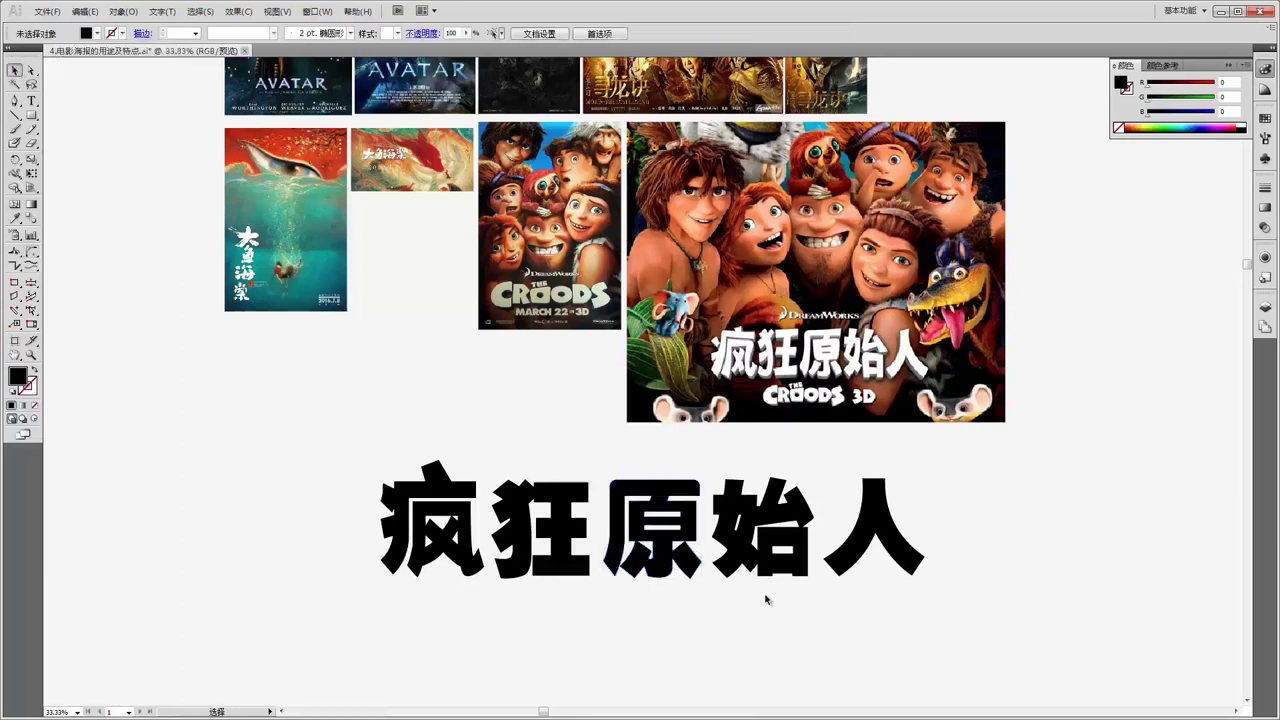
Tighten the spacing by moving 人 slightly left and 疯 slightly right and down.
drag(867, 537, 859, 537)
click(898, 604)
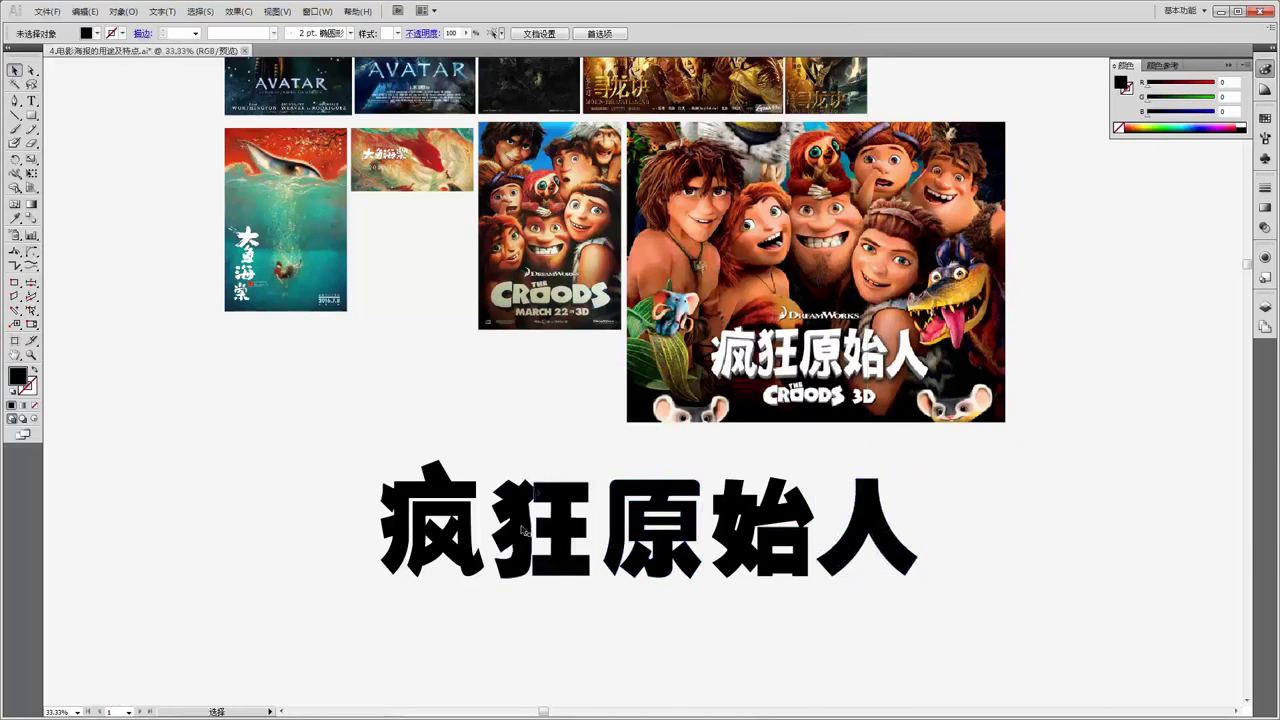
drag(460, 505, 464, 505)
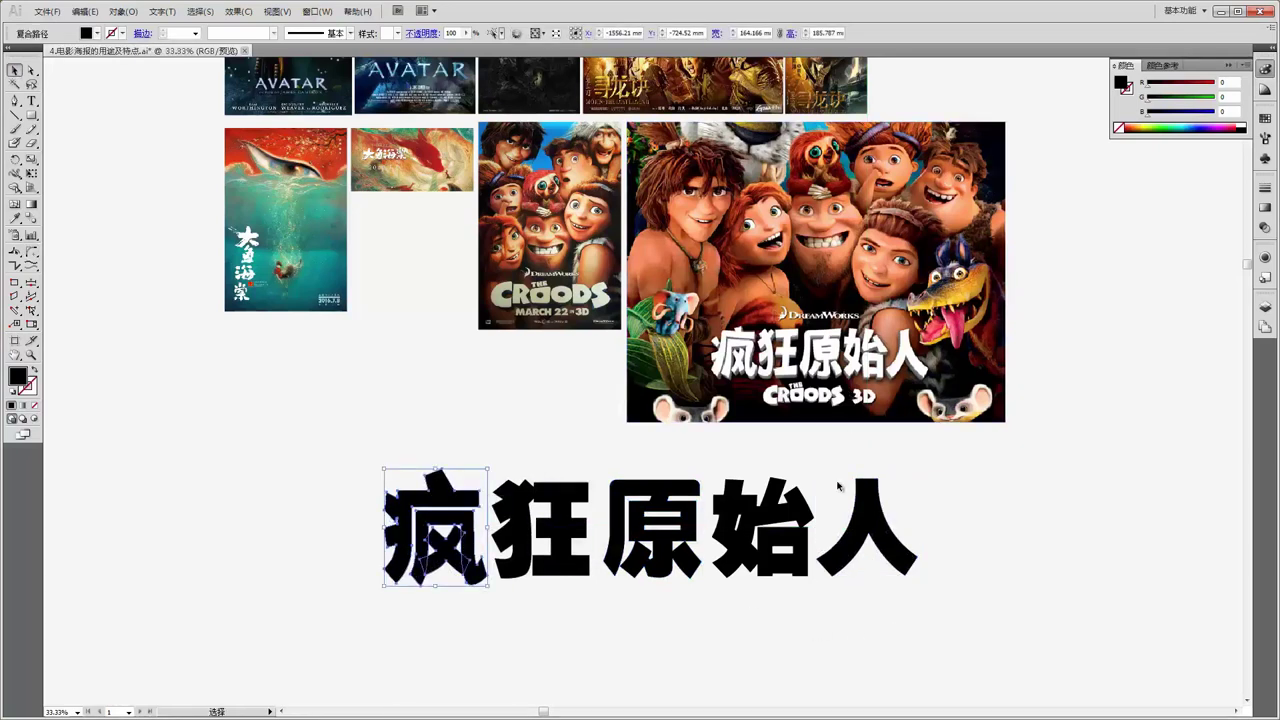
Fill all five characters of the lettering with white.
key(a)
key(ctrl+plus)
key(v)
drag(843, 486, 775, 360)
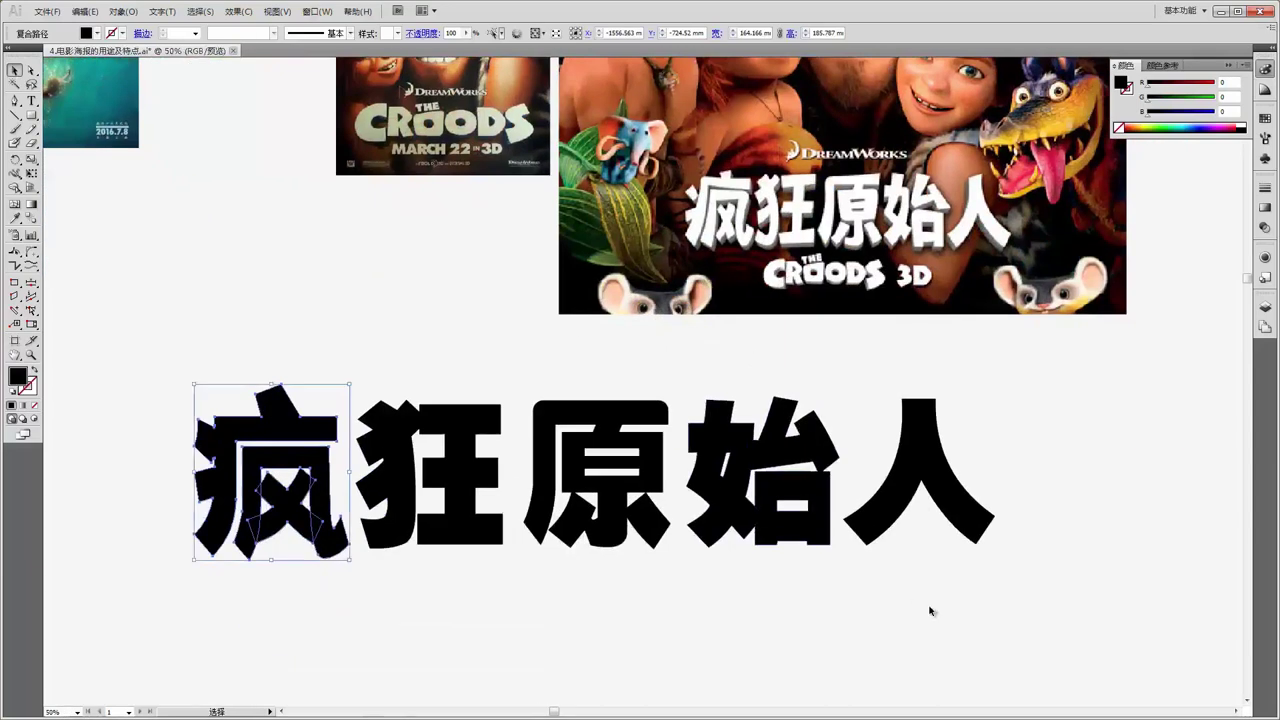
drag(994, 578, 182, 377)
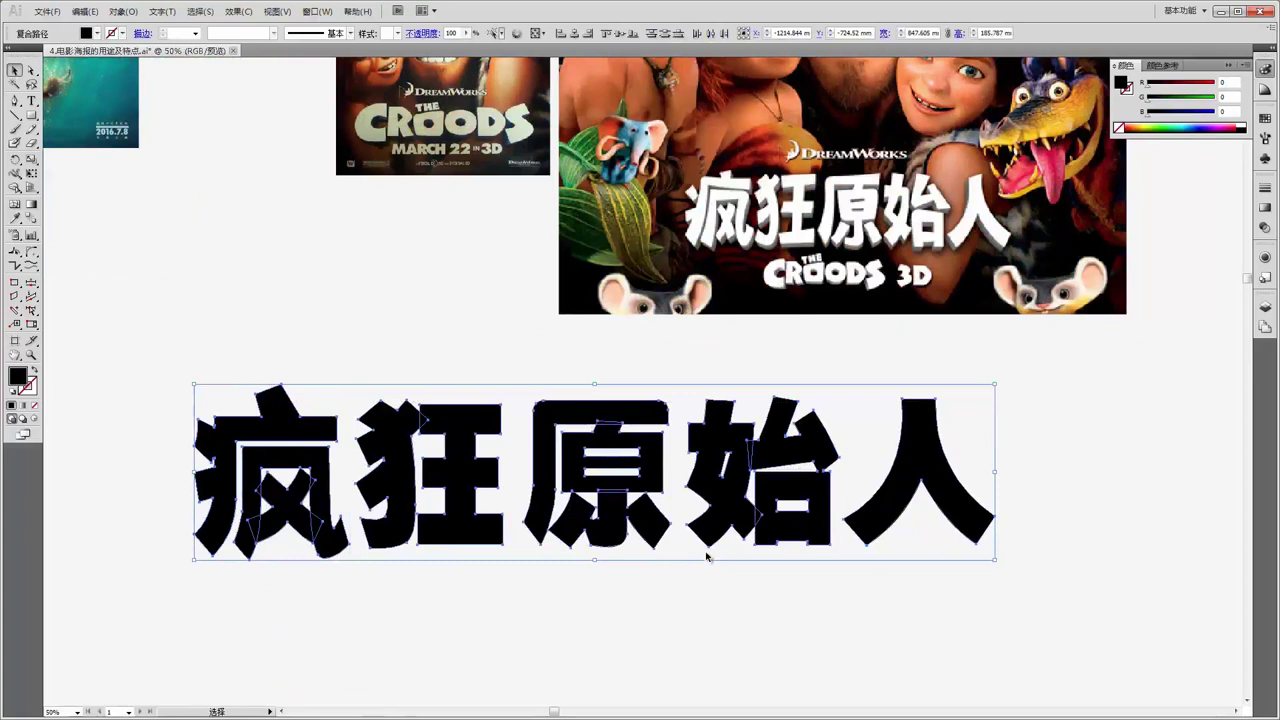
double_click(20, 380)
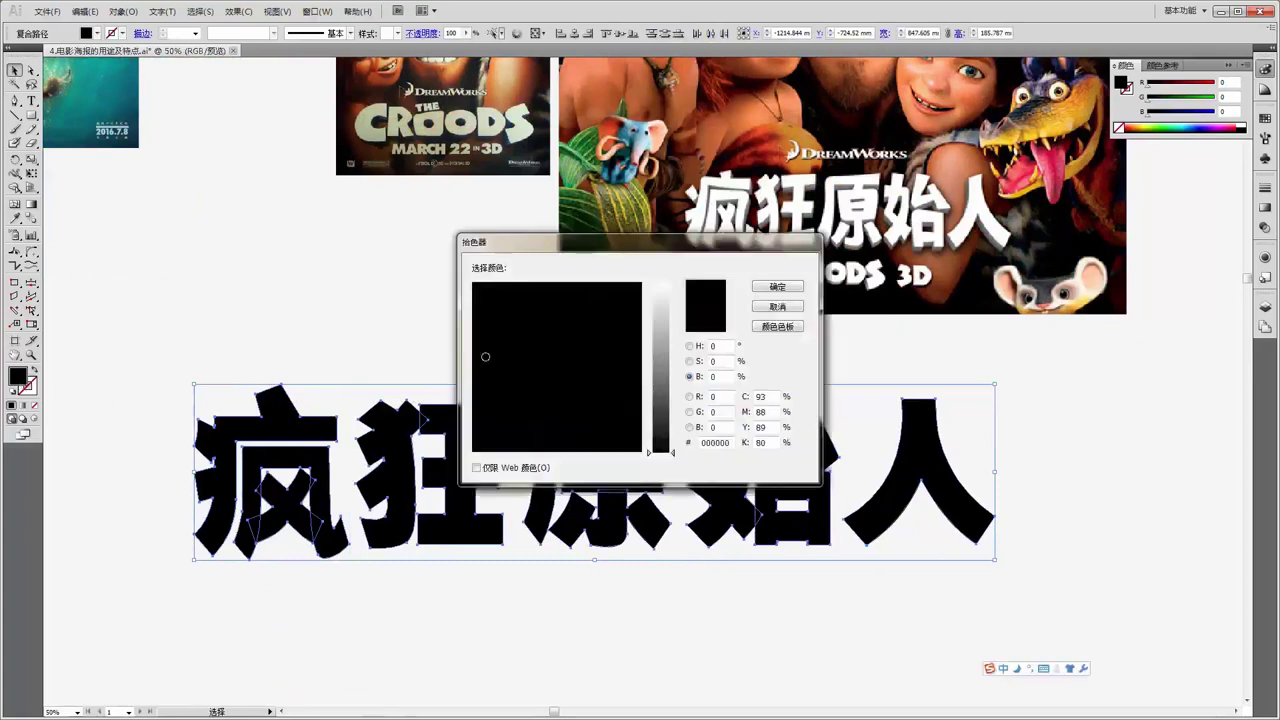
drag(666, 310, 662, 283)
click(777, 286)
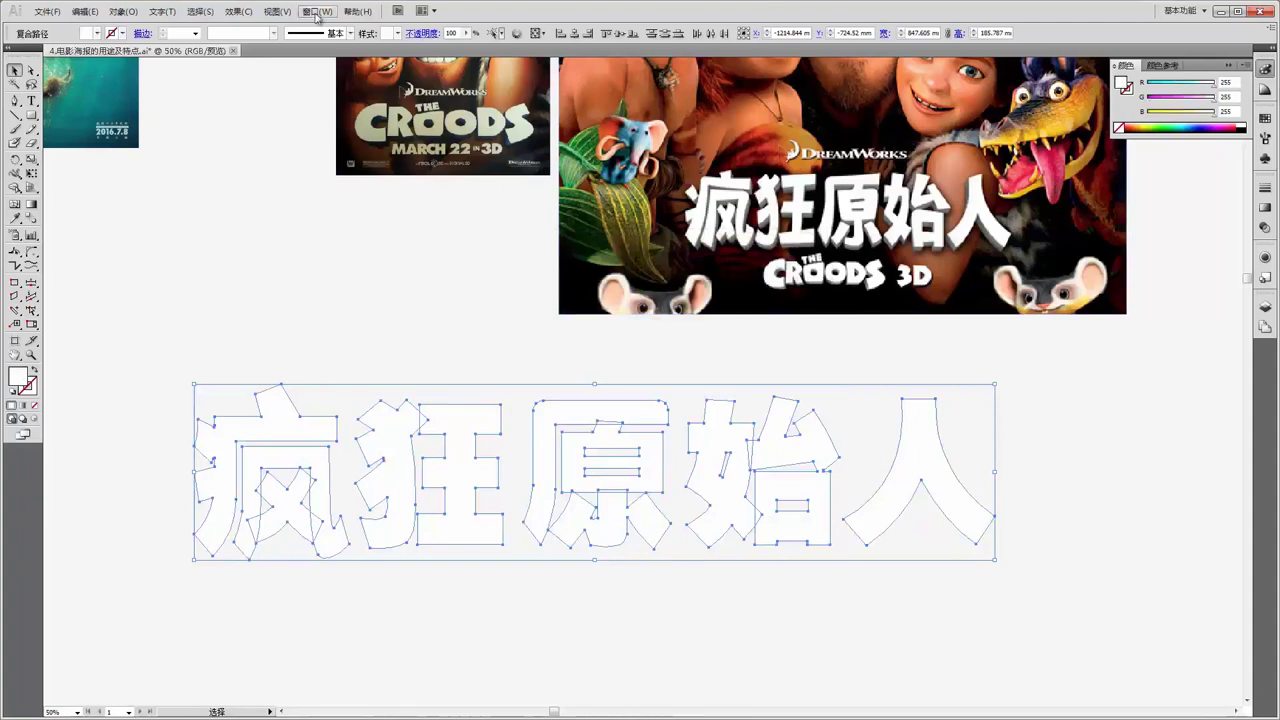
Start a previewed 3D 凸出和斜角 effect on the lettering with rotation angles 5°, -1° and 0°.
click(240, 12)
mouse_move(286, 94)
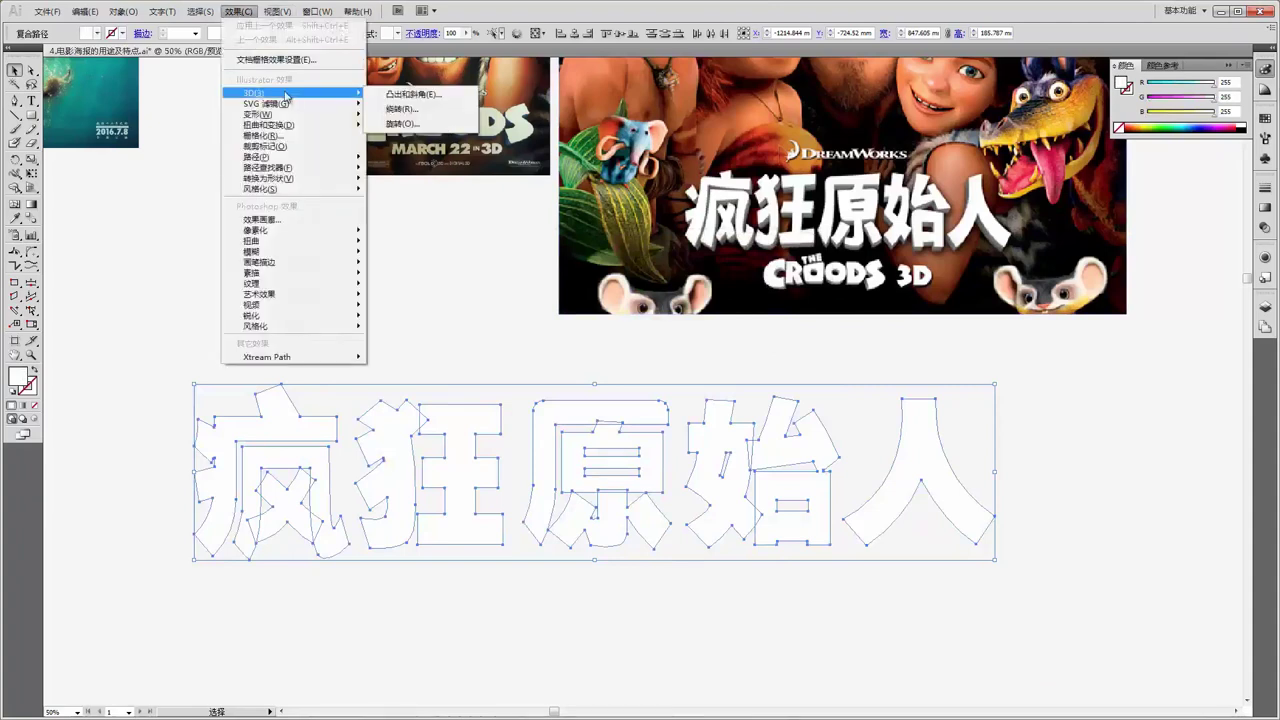
click(412, 94)
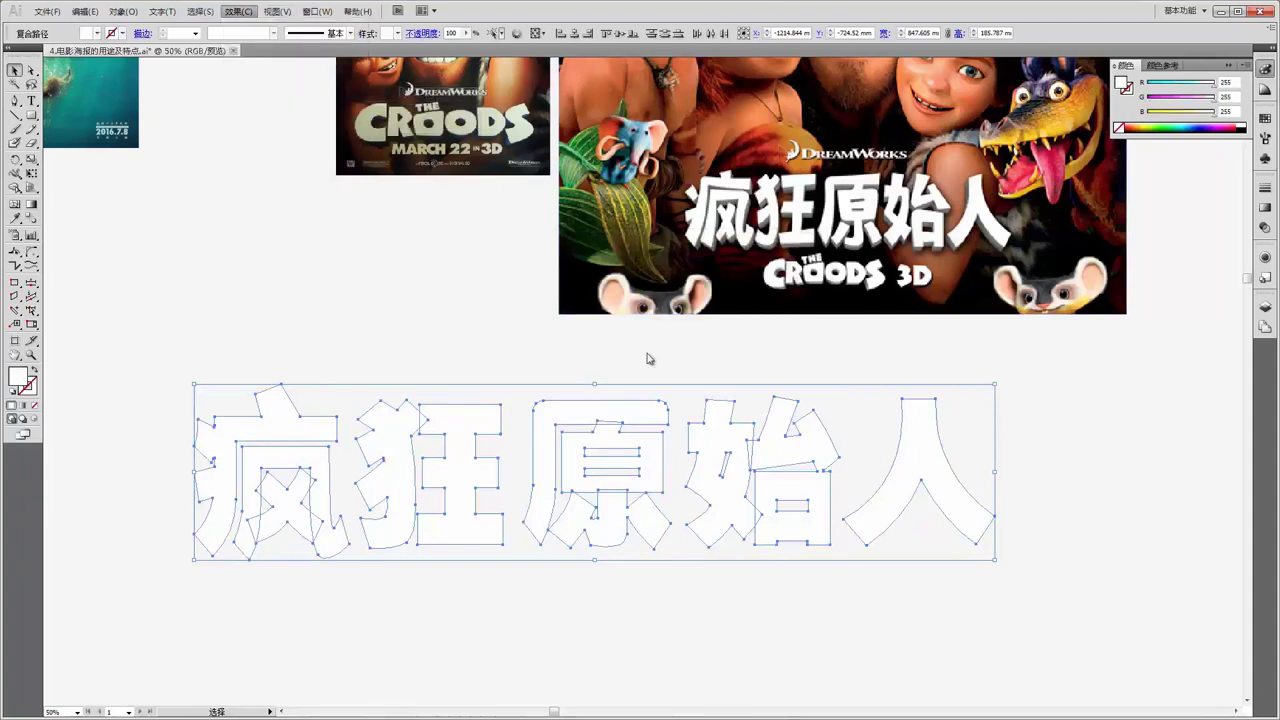
drag(592, 185, 572, 170)
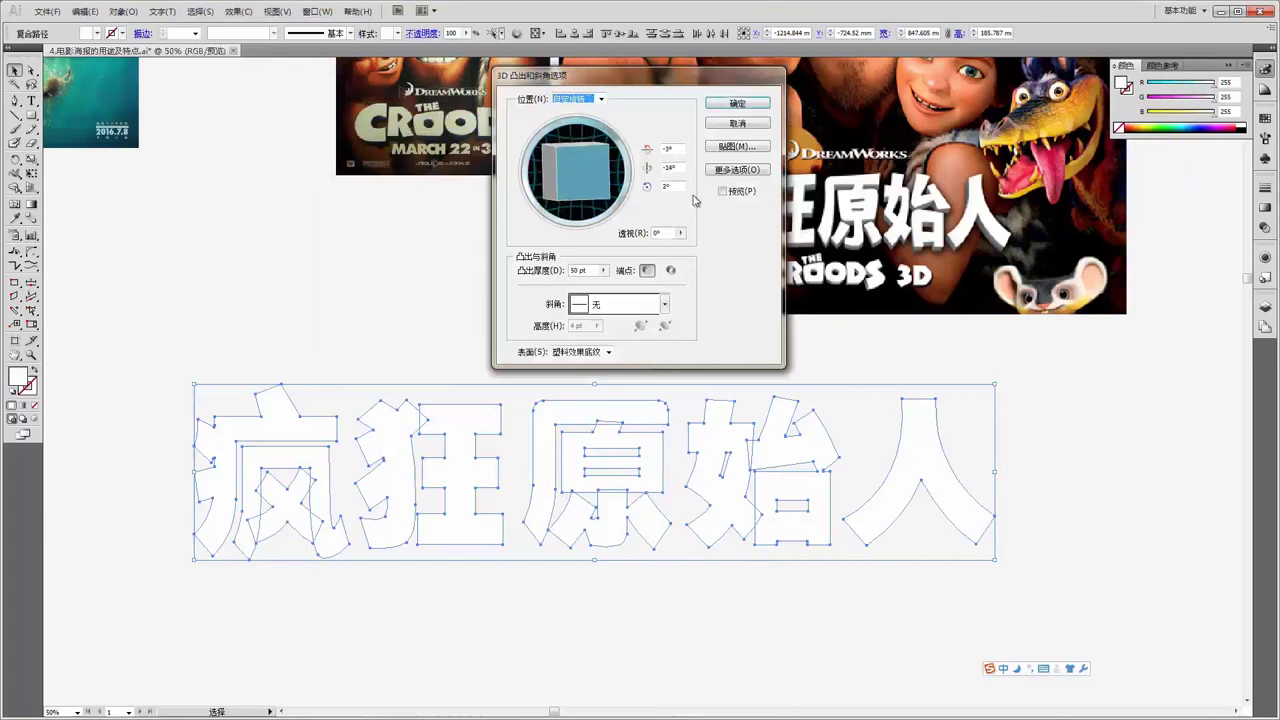
click(721, 191)
drag(683, 86, 365, 57)
drag(266, 155, 286, 126)
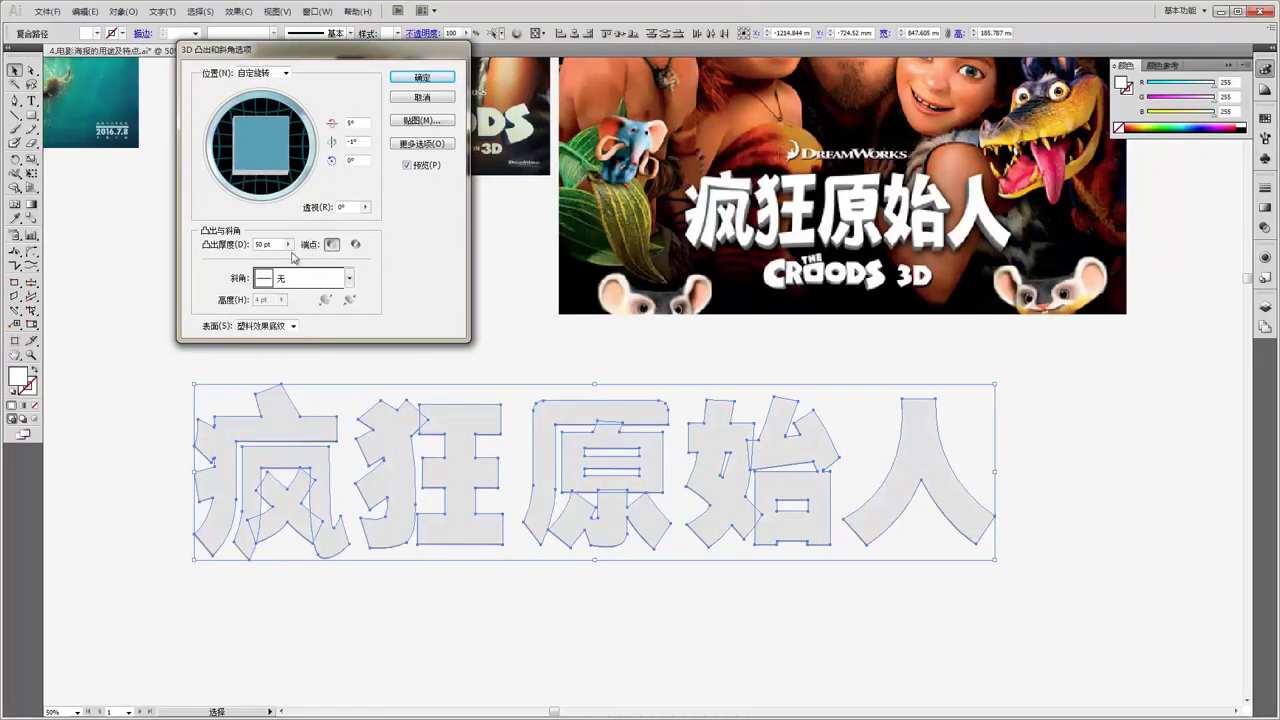
Set the extrusion depth to 385 pt and apply the 3D effect to the lettering.
click(289, 246)
drag(222, 262, 227, 264)
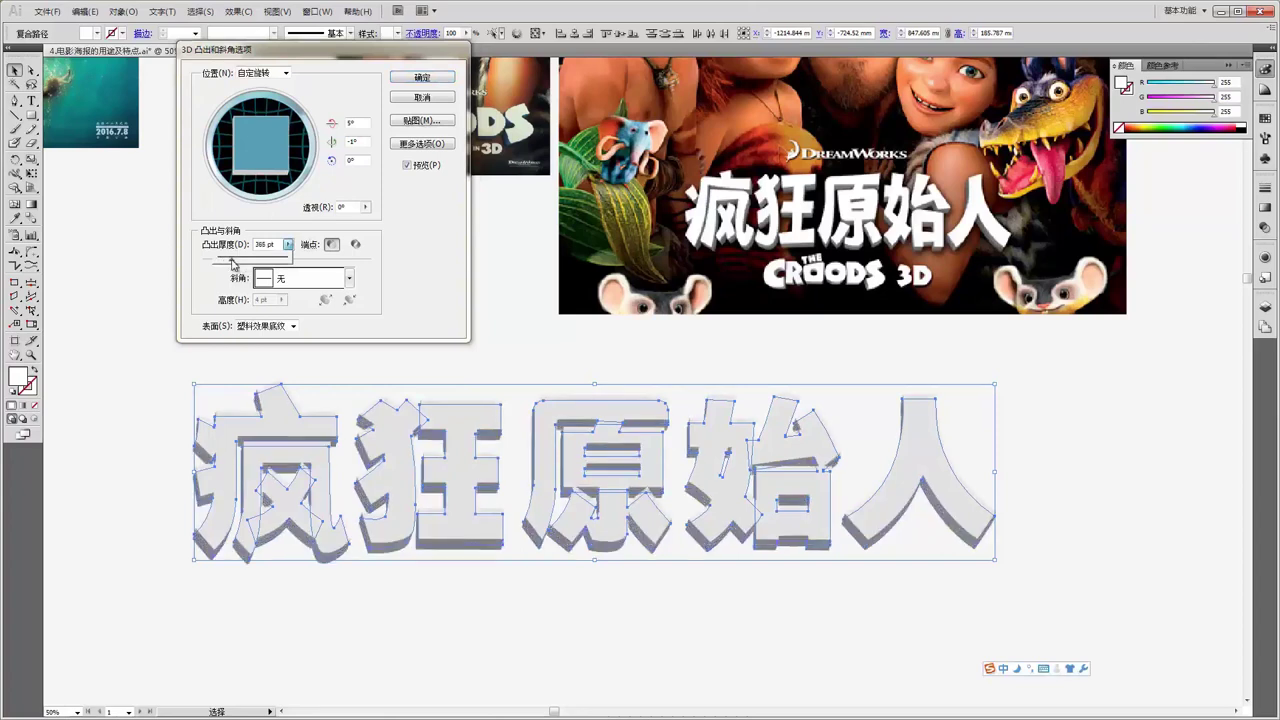
click(422, 78)
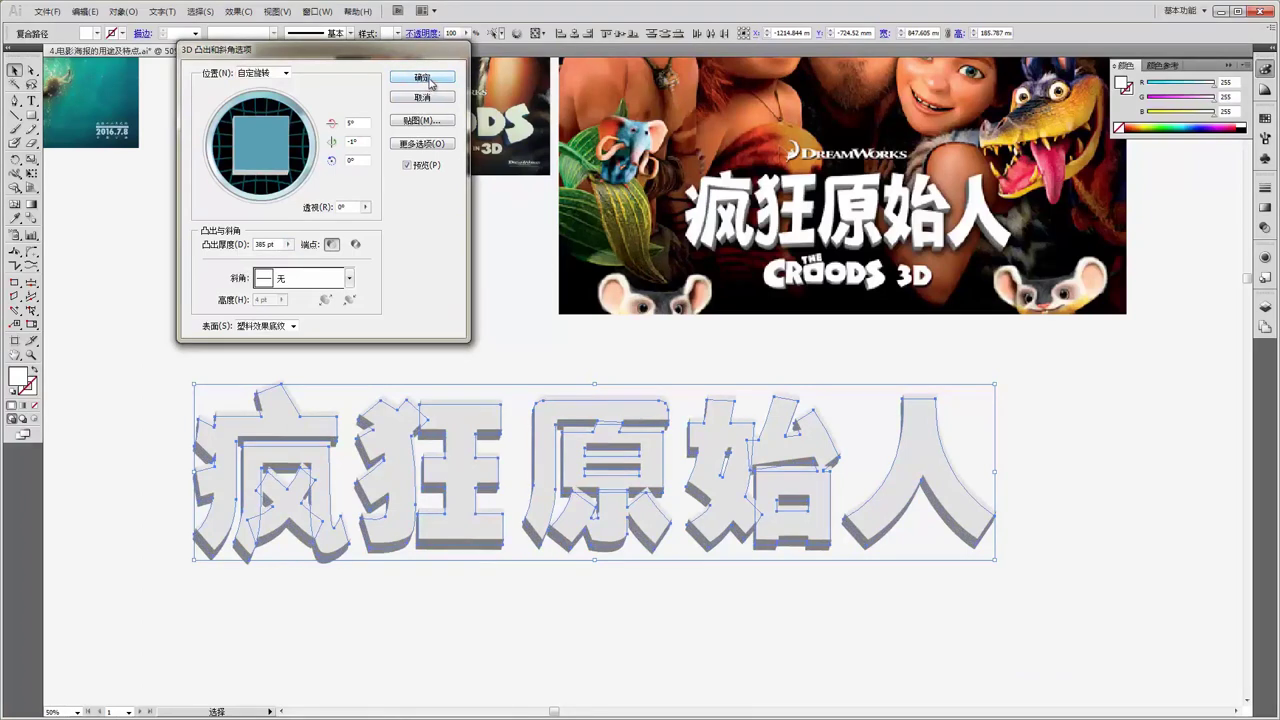
click(517, 343)
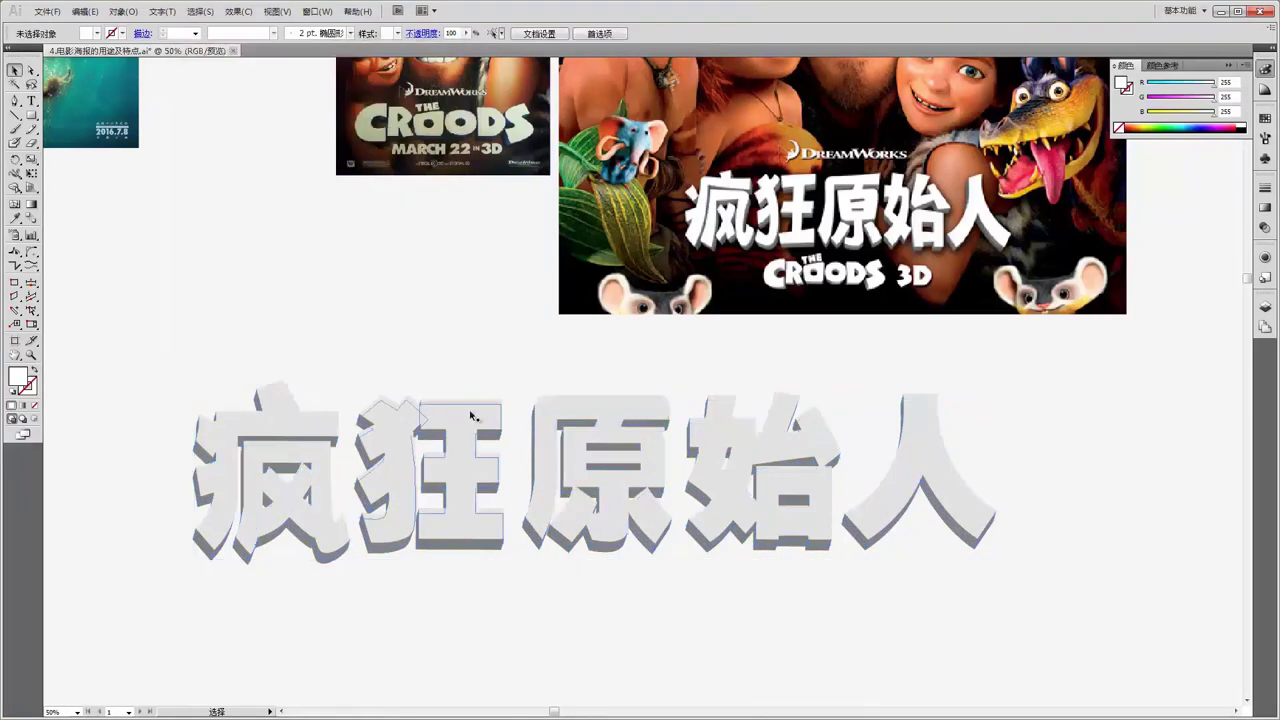
Expand the appearance of all five 3D characters and select the 疯 group alone.
click(316, 434)
drag(1006, 600, 199, 363)
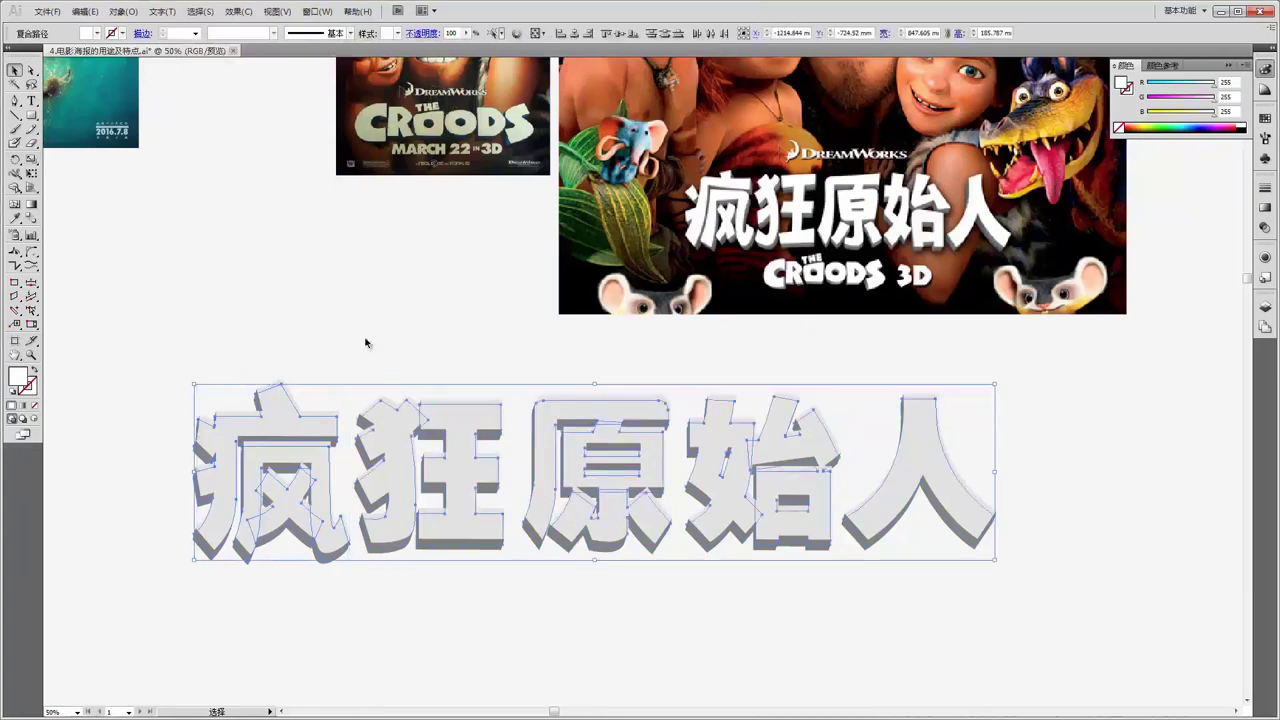
click(128, 14)
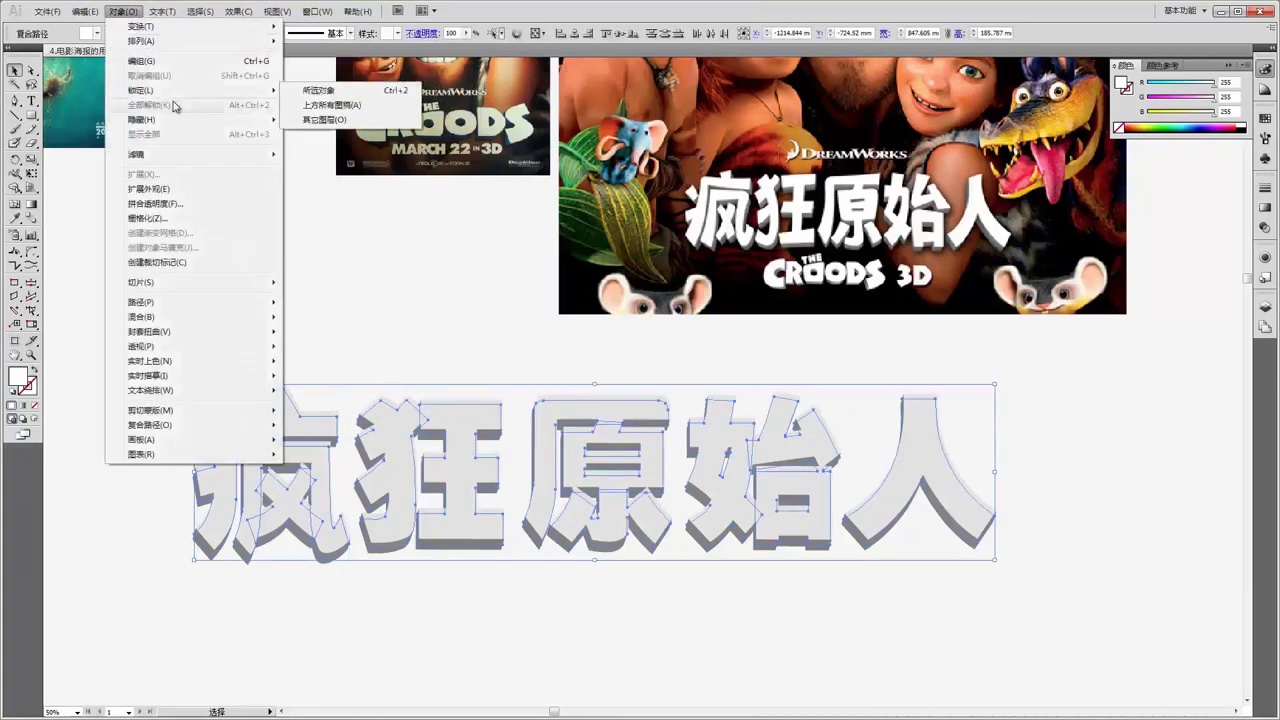
click(204, 195)
click(123, 11)
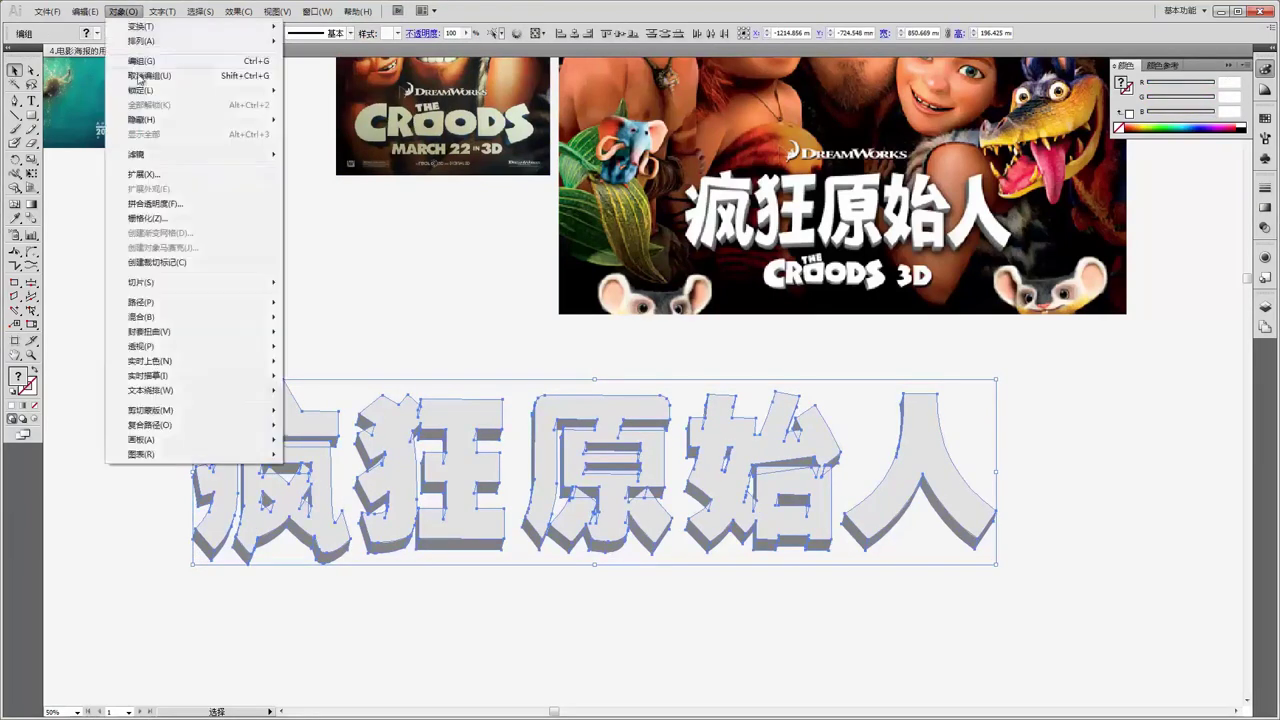
click(123, 11)
click(123, 11)
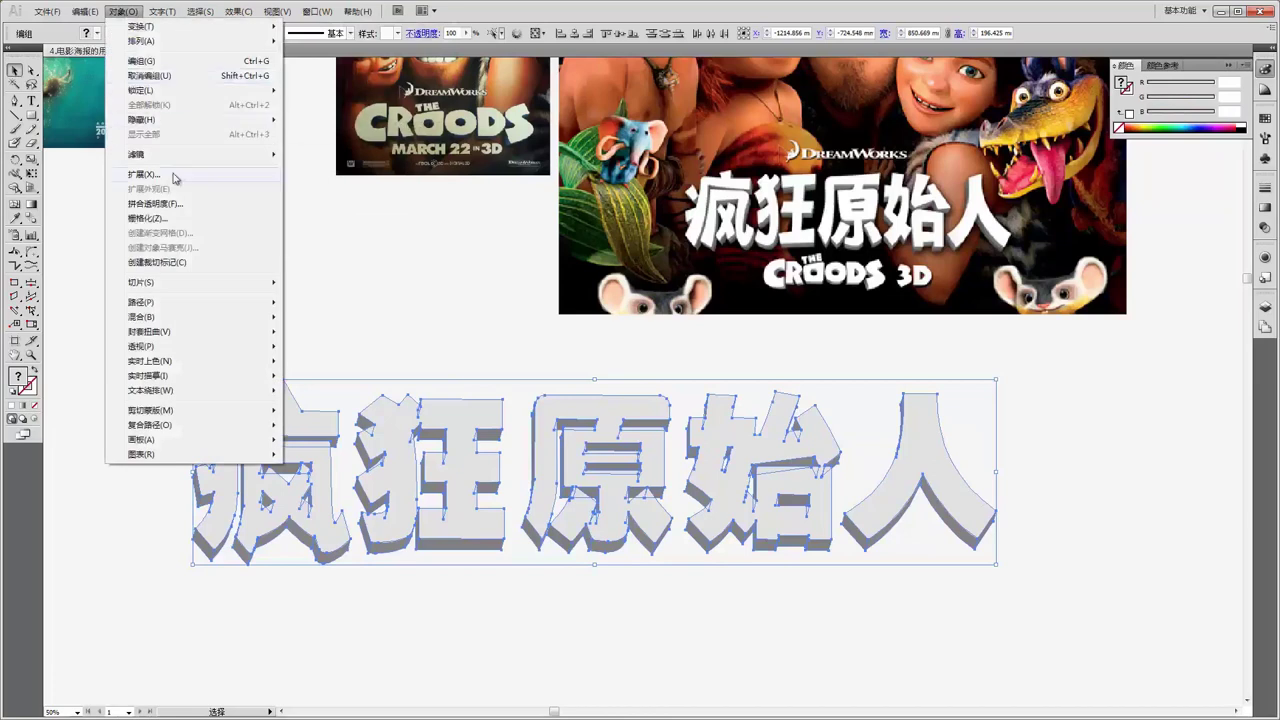
click(311, 349)
click(323, 432)
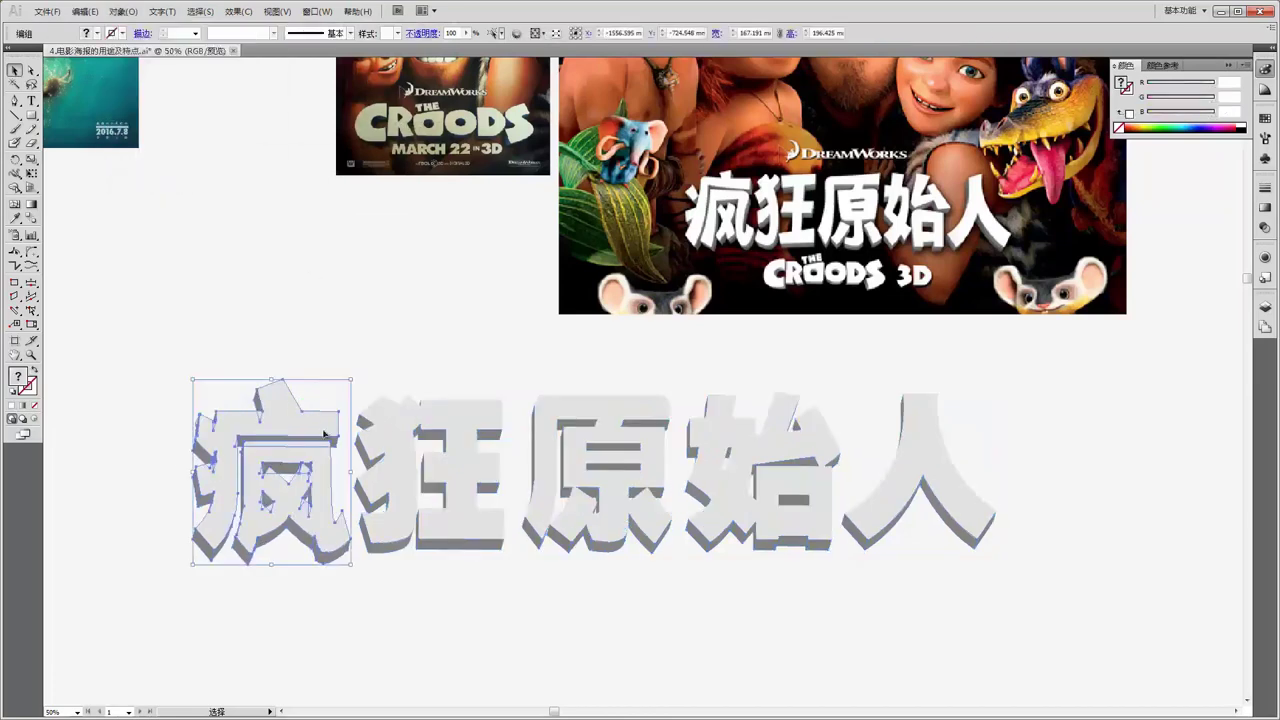
Ungroup each of the five expanded 3D characters 疯, 狂, 原, 始 and 人.
click(371, 594)
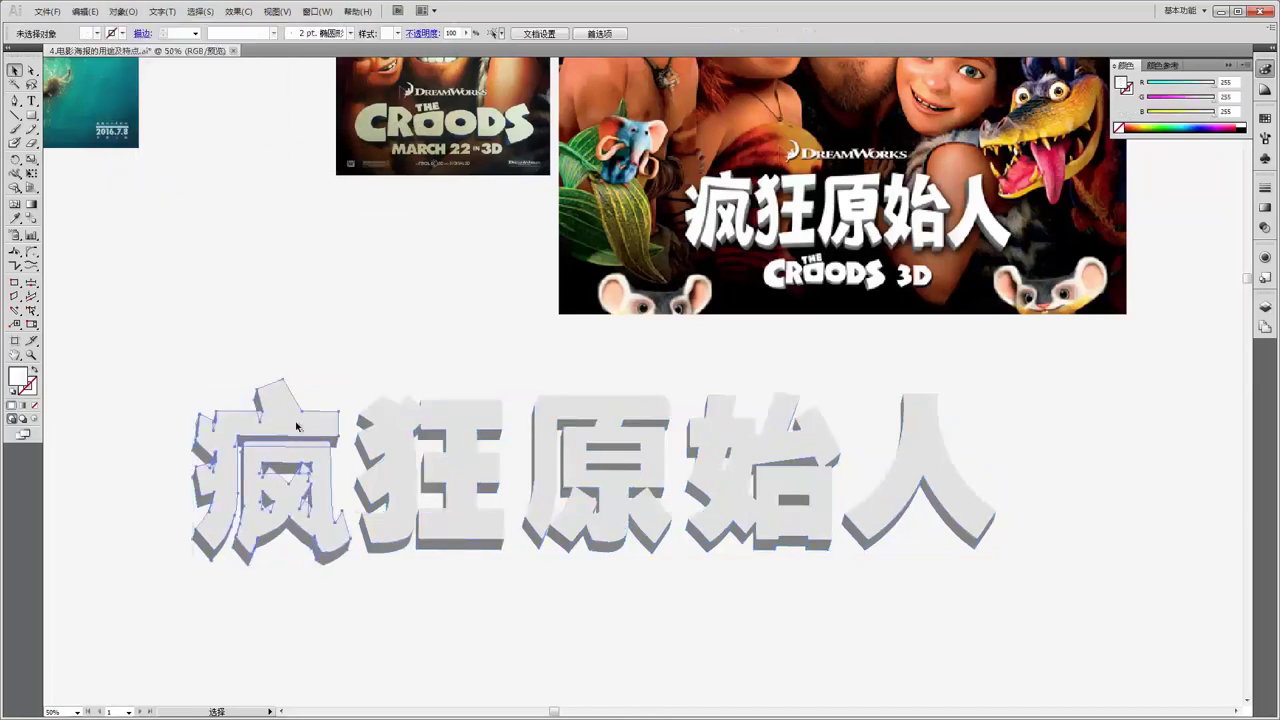
click(296, 425)
right_click(296, 425)
click(340, 501)
right_click(399, 426)
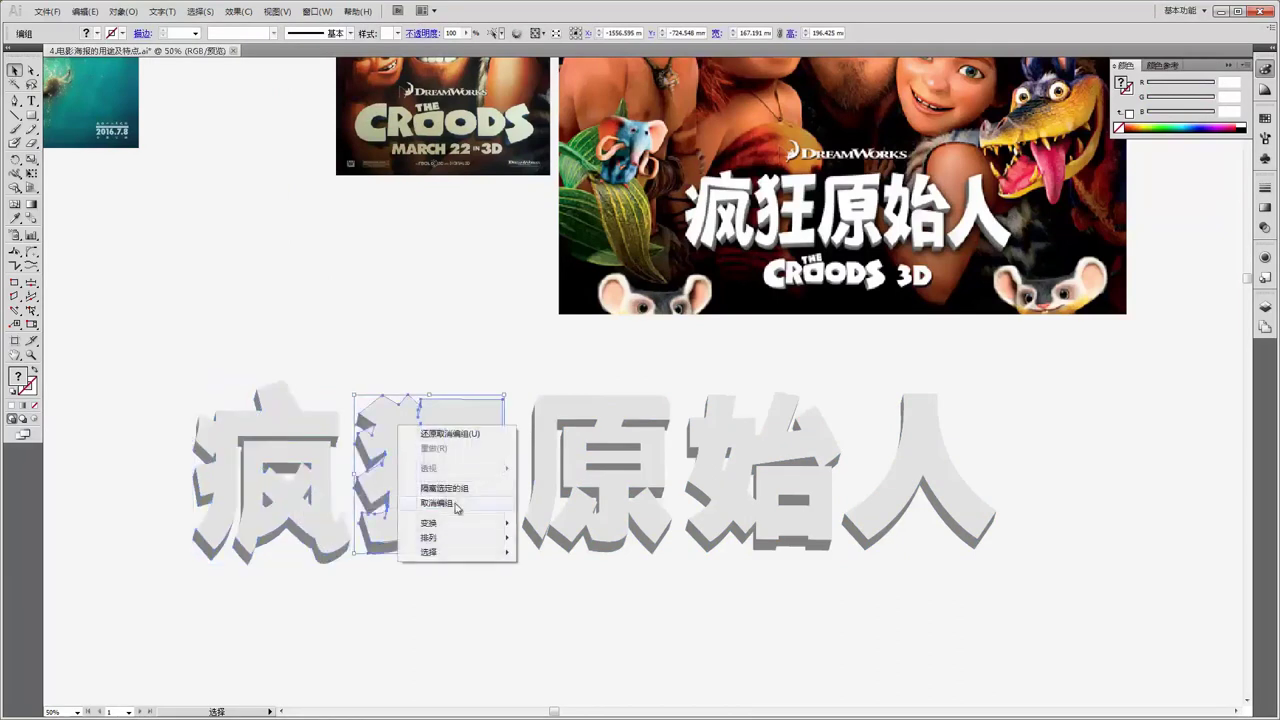
click(455, 503)
right_click(612, 412)
click(668, 493)
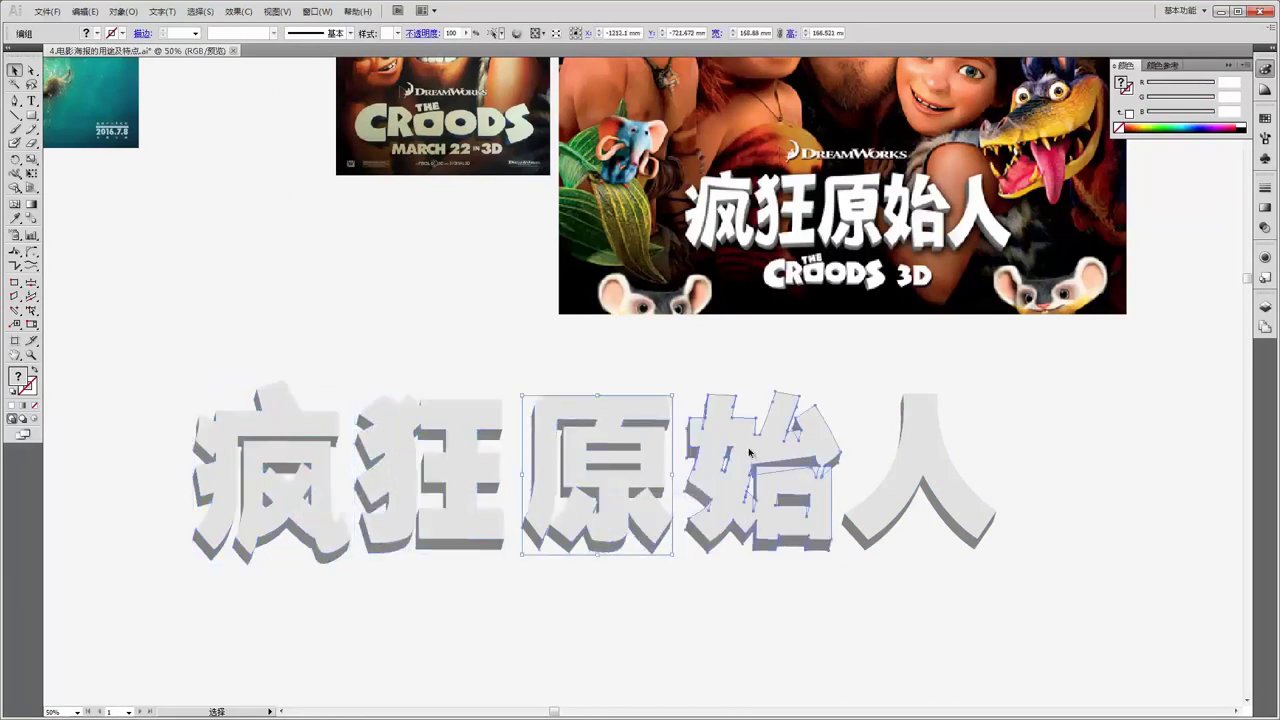
right_click(750, 452)
click(831, 528)
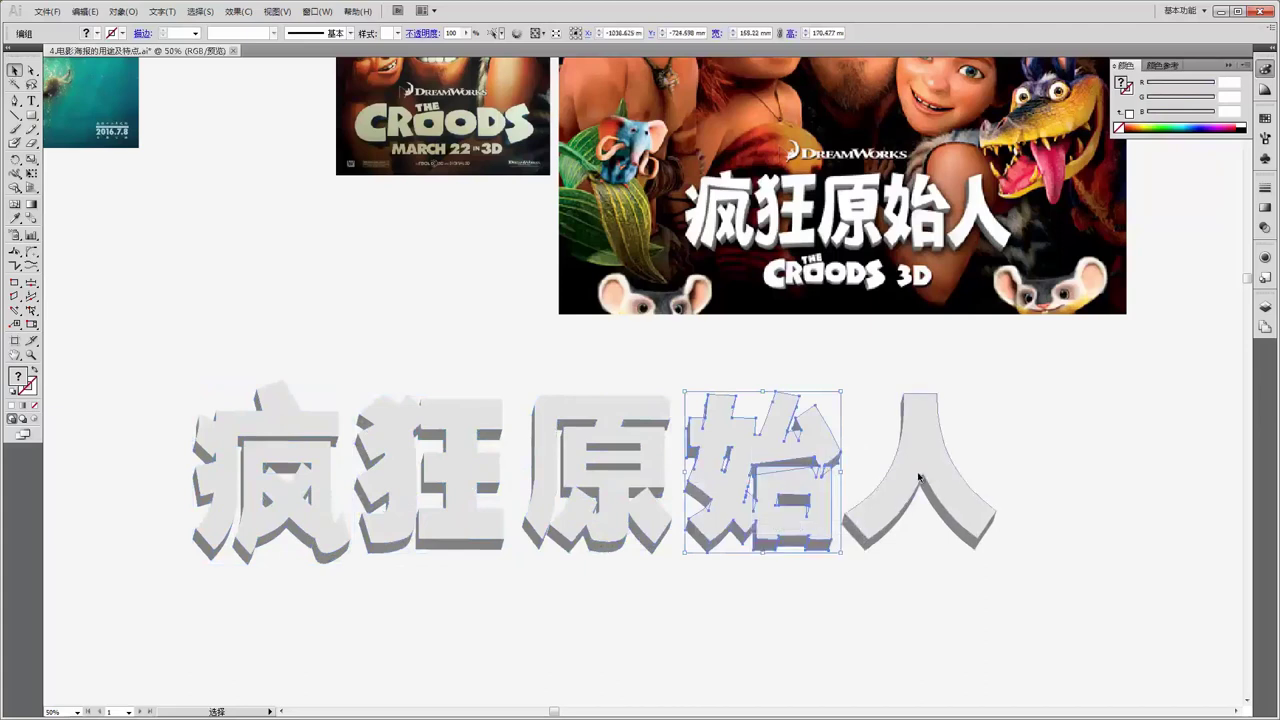
right_click(858, 471)
click(945, 549)
click(780, 586)
Ungroup the 疯 character a second time and check that its front face can be selected separately from its sides.
click(313, 441)
right_click(314, 483)
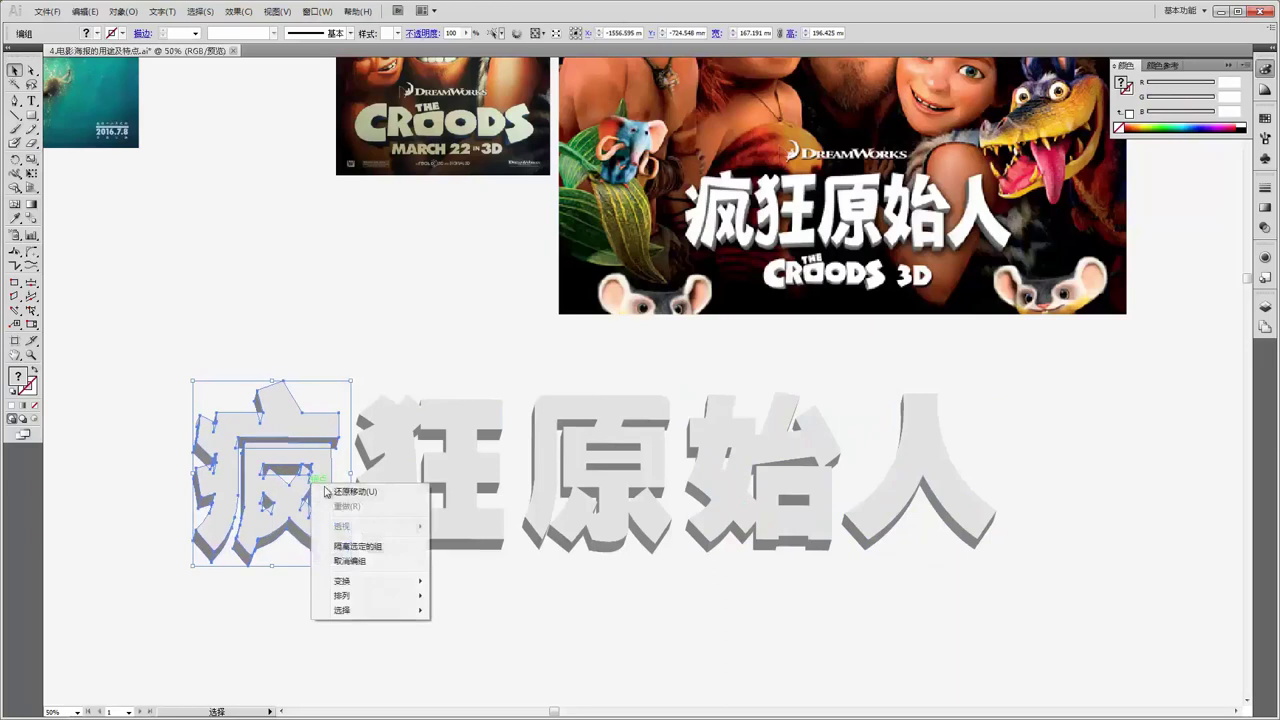
click(350, 561)
click(340, 565)
click(318, 430)
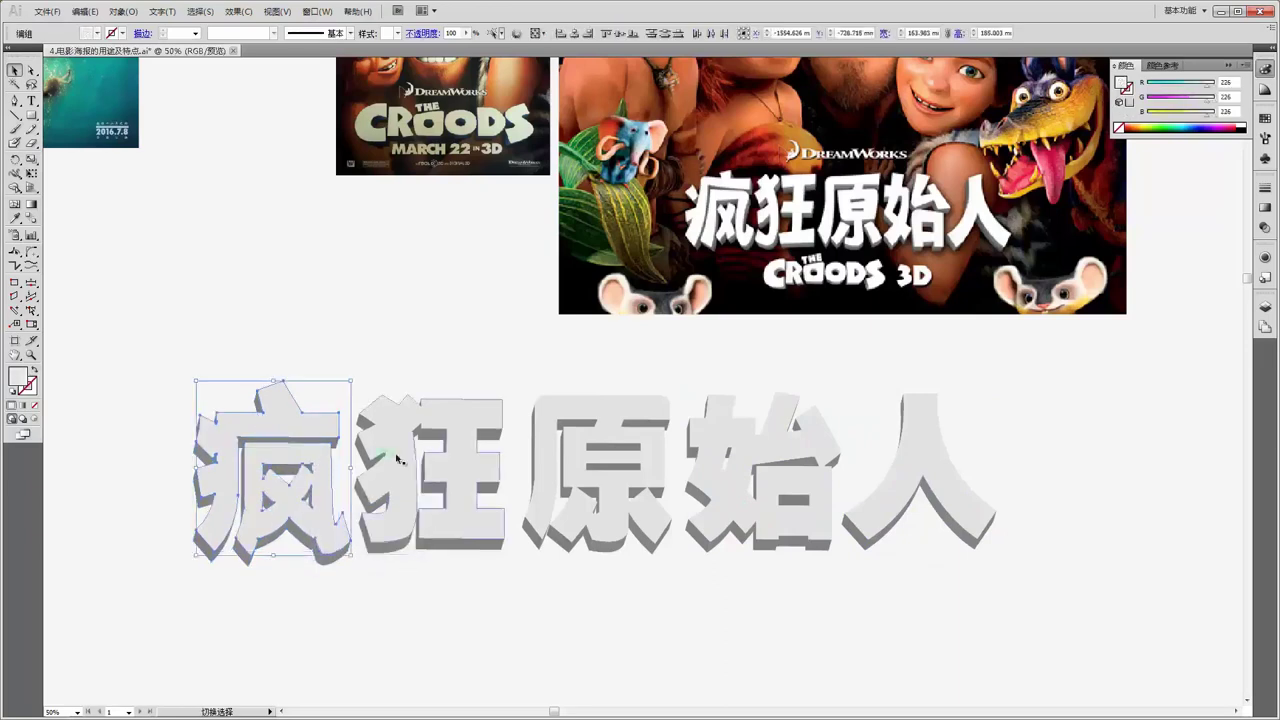
shift+click(448, 440)
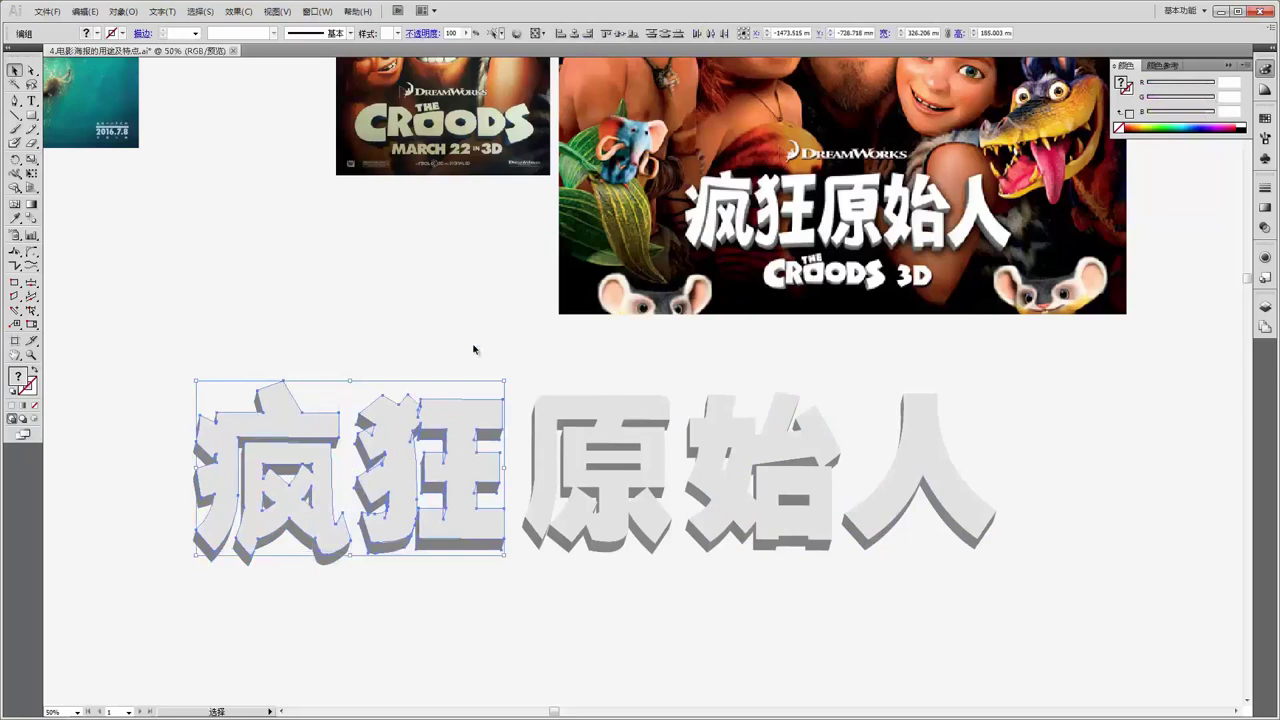
click(474, 349)
Ungroup the 狂 and 原 characters a second time to separate their front faces from their sides.
click(458, 422)
right_click(458, 422)
click(500, 504)
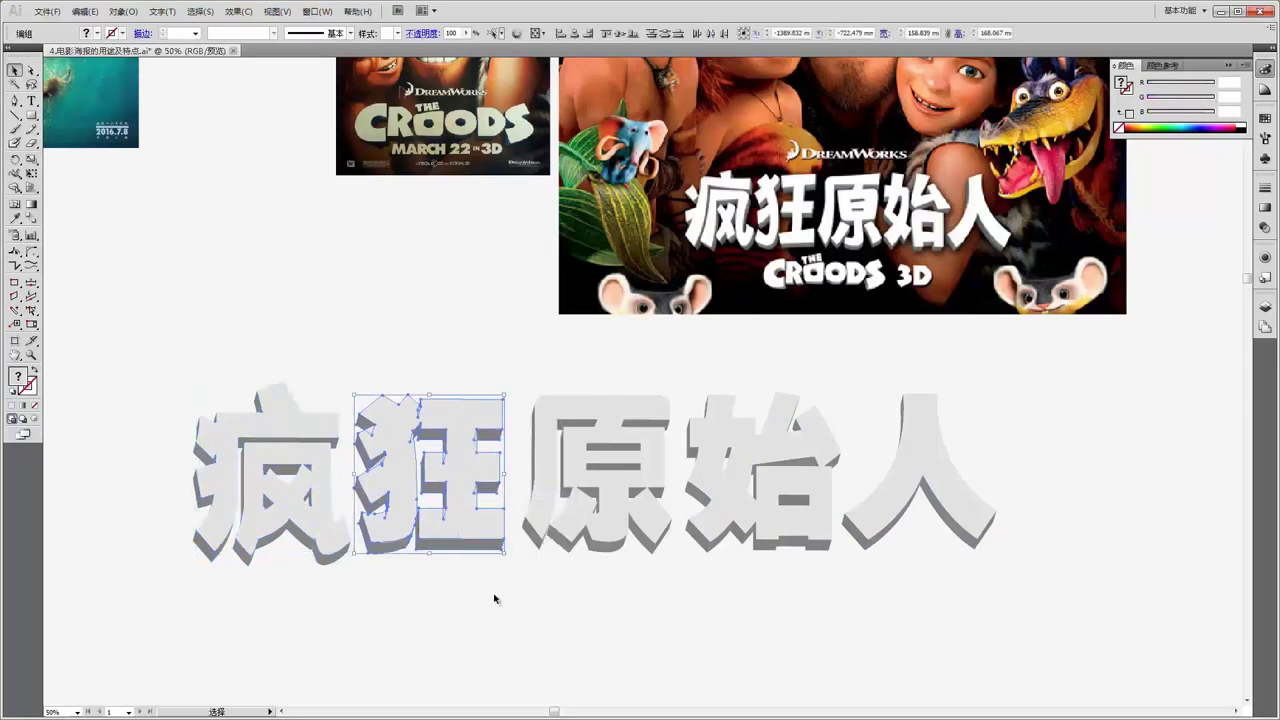
click(494, 598)
click(548, 487)
right_click(548, 484)
click(591, 563)
click(662, 515)
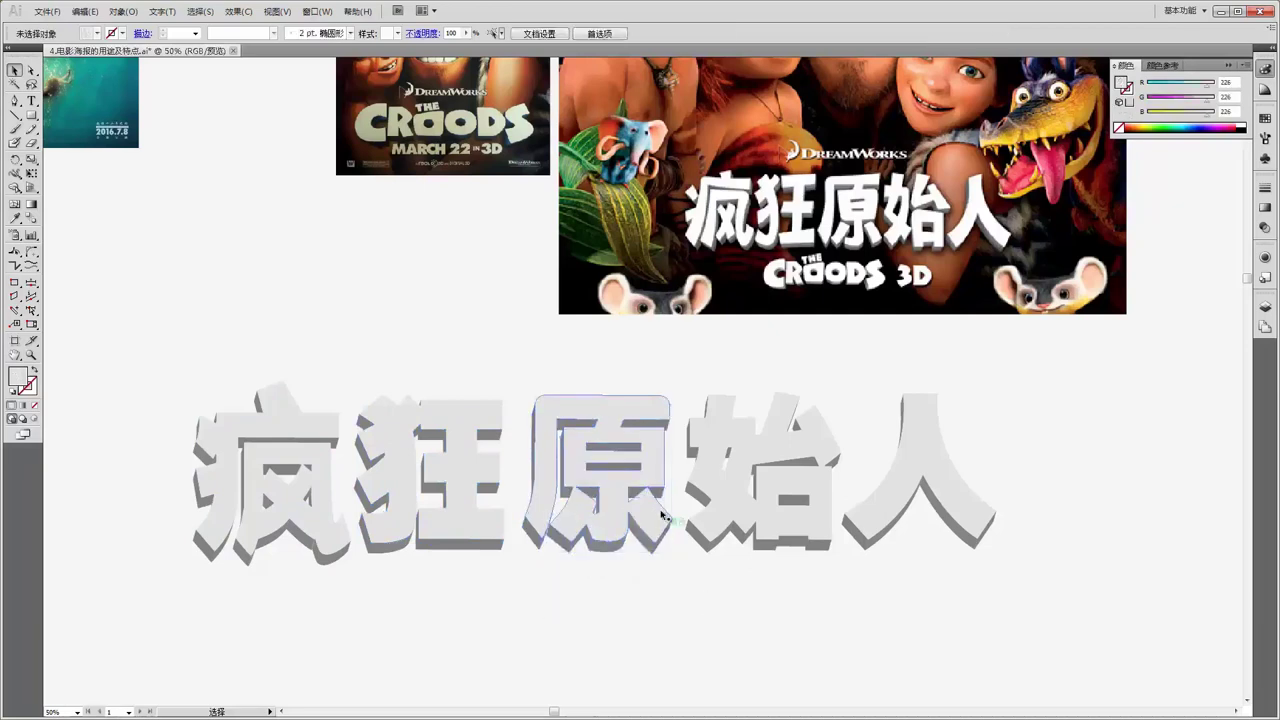
right_click(661, 474)
click(830, 644)
Ungroup the 始 and 人 characters a second time to separate their front faces from their sides.
click(767, 505)
right_click(767, 505)
click(815, 577)
click(849, 580)
click(888, 521)
right_click(888, 521)
click(925, 593)
click(900, 512)
Fill the front faces of all five characters with pure white (FFFFFF), leaving the extruded sides out of the selection.
click(929, 463)
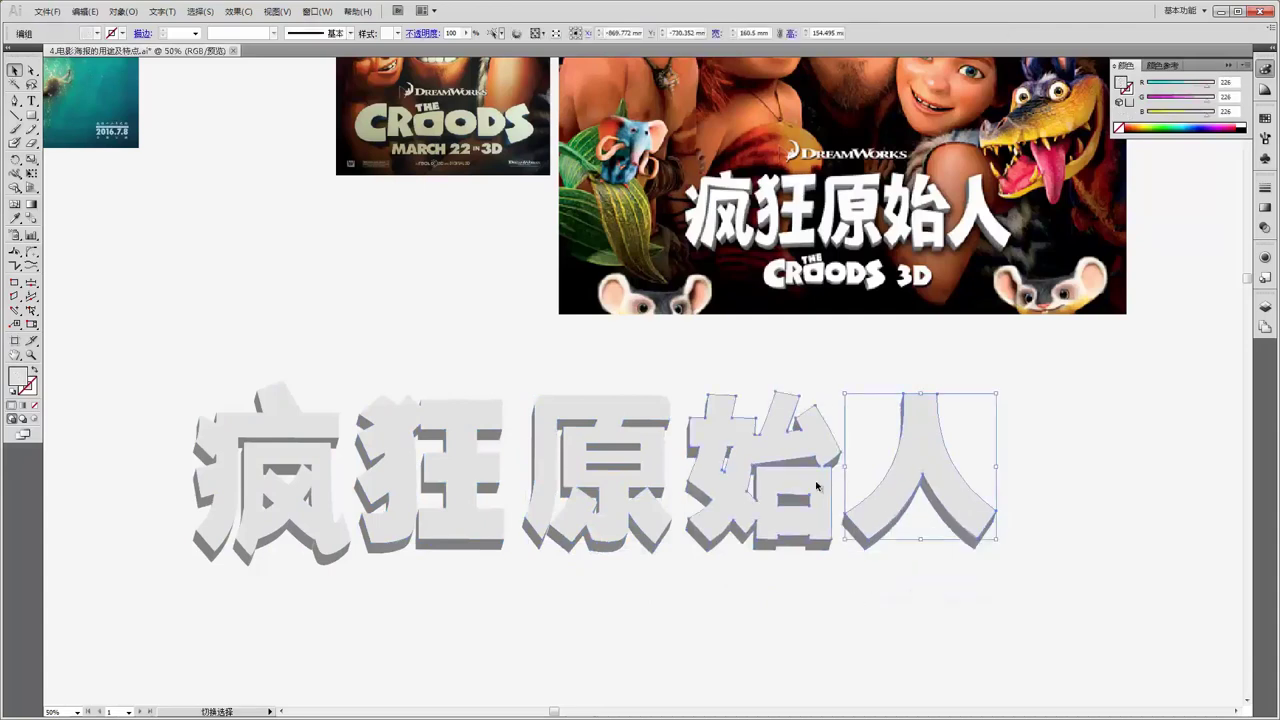
shift+click(816, 486)
shift+click(650, 470)
shift+click(420, 460)
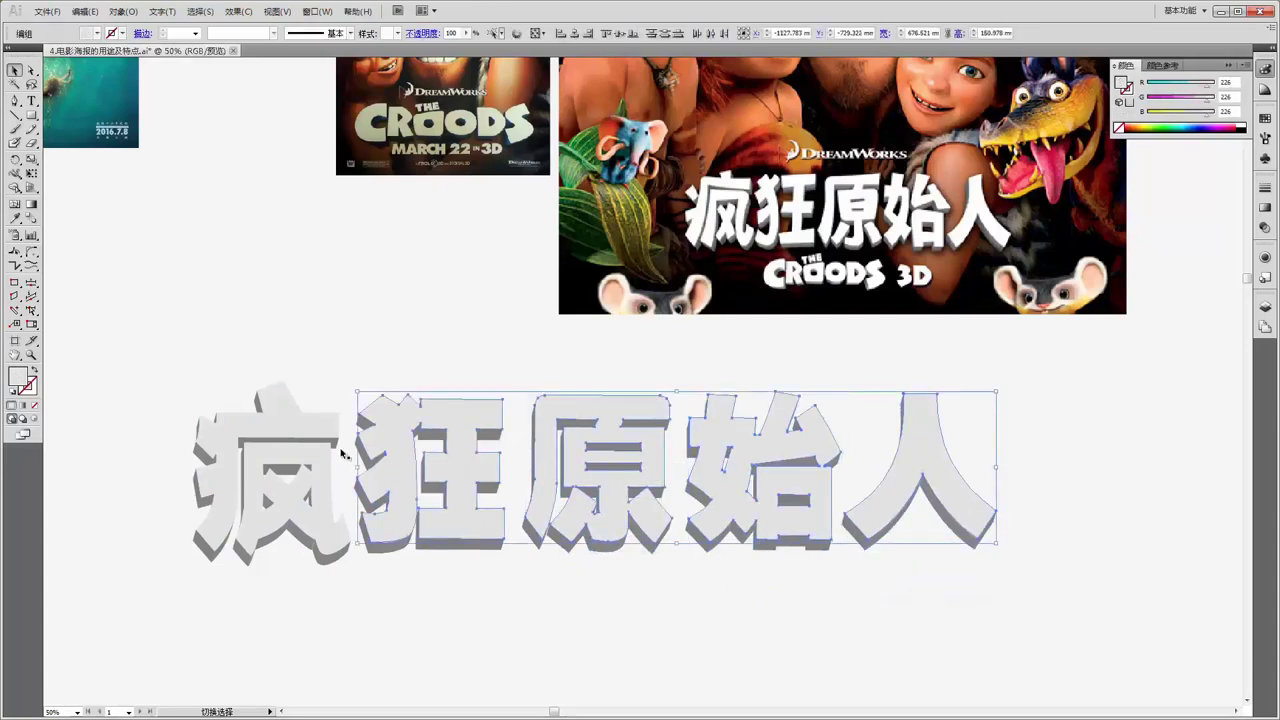
shift+click(302, 428)
shift+click(302, 428)
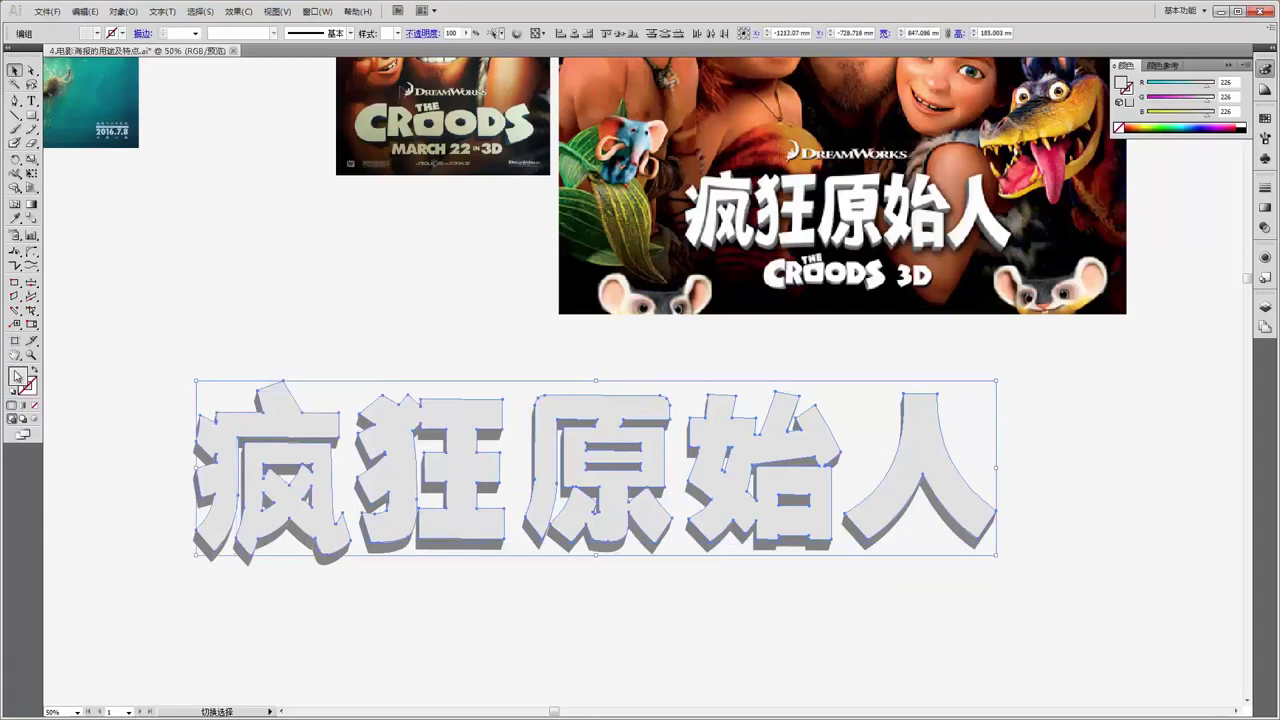
double_click(17, 376)
drag(665, 358, 665, 284)
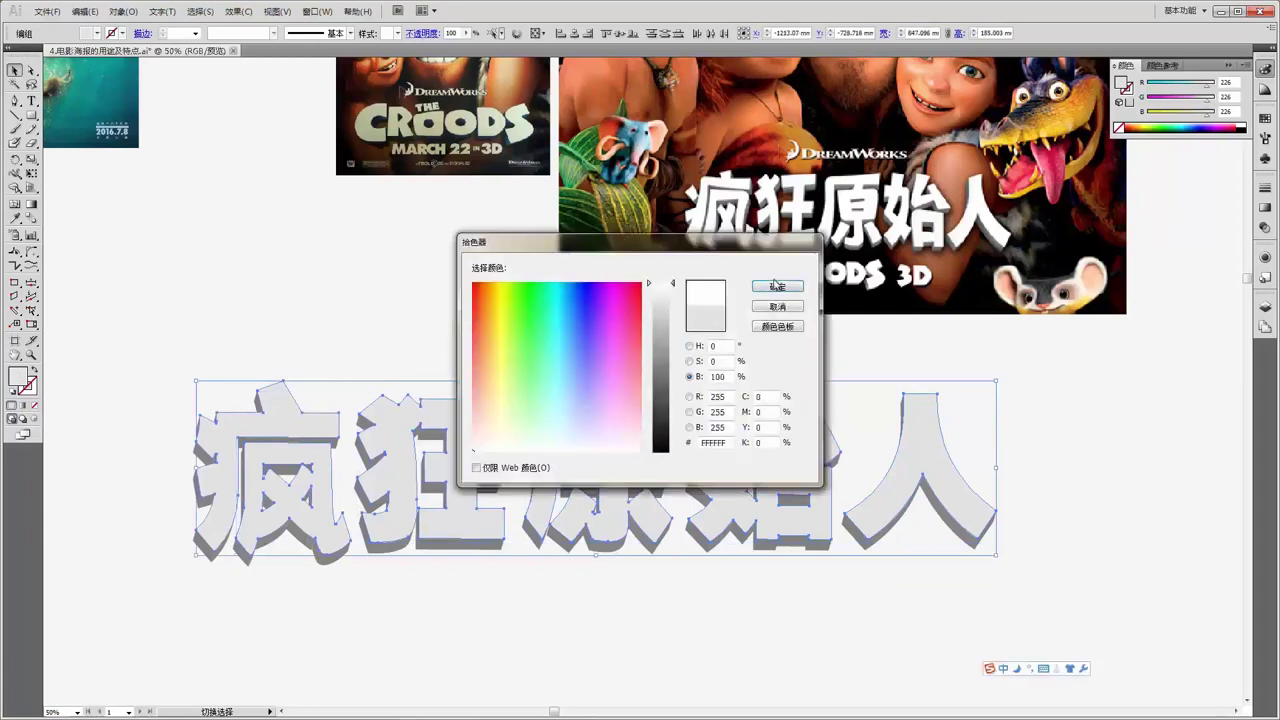
click(777, 286)
click(634, 584)
scroll(660, 563, down, 2)
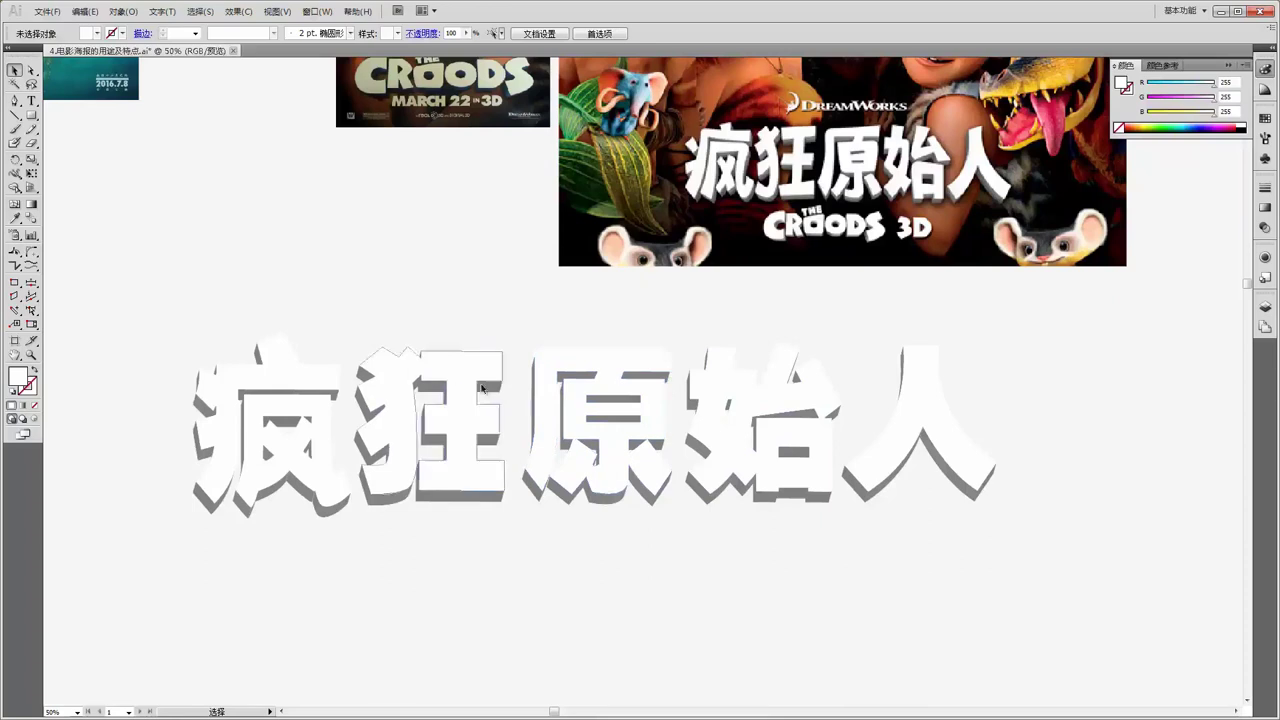
click(239, 12)
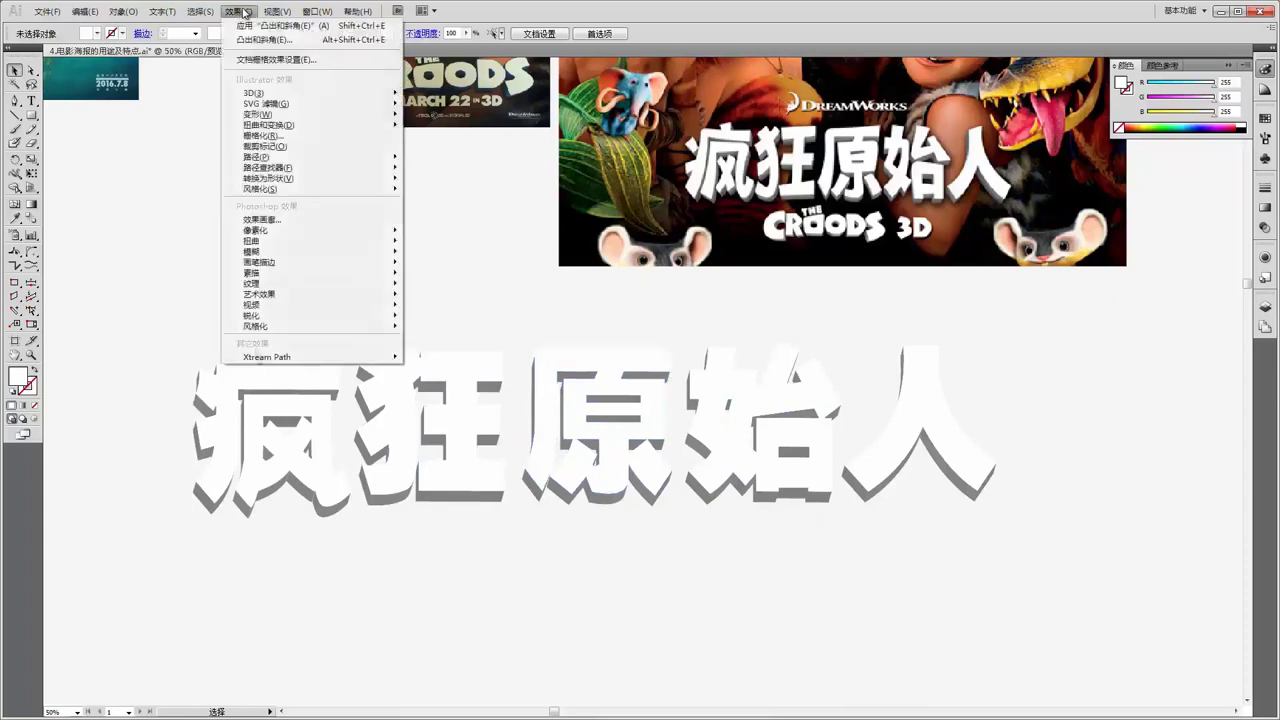
click(520, 10)
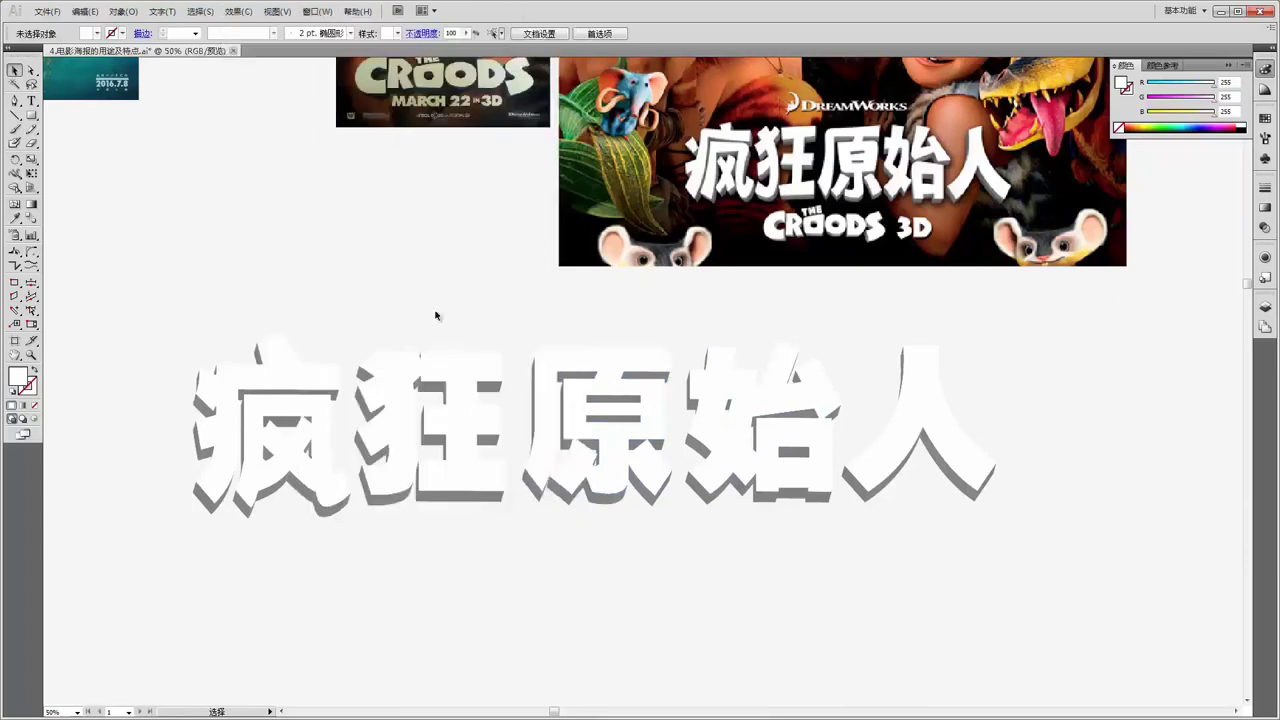
Copy the entire 3D lettering, faces and sides together, and switch to Photoshop.
key(a)
key(ctrl+minus)
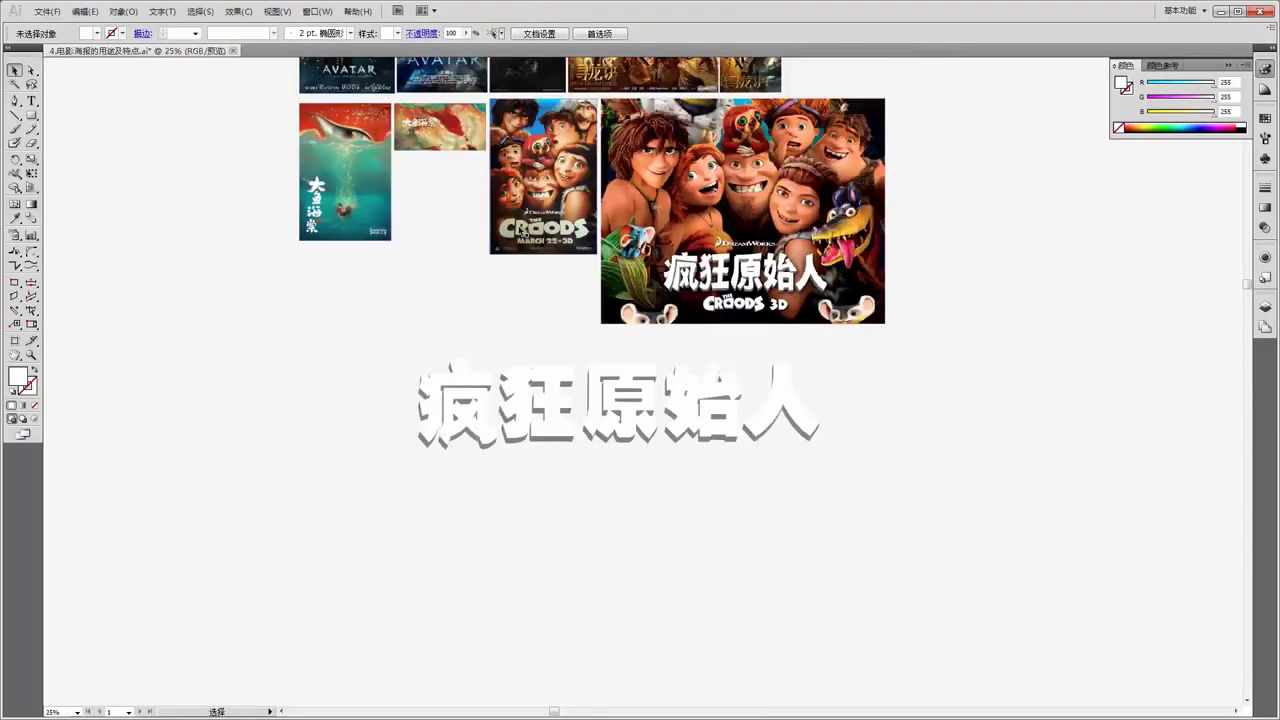
drag(836, 494, 345, 356)
key(v)
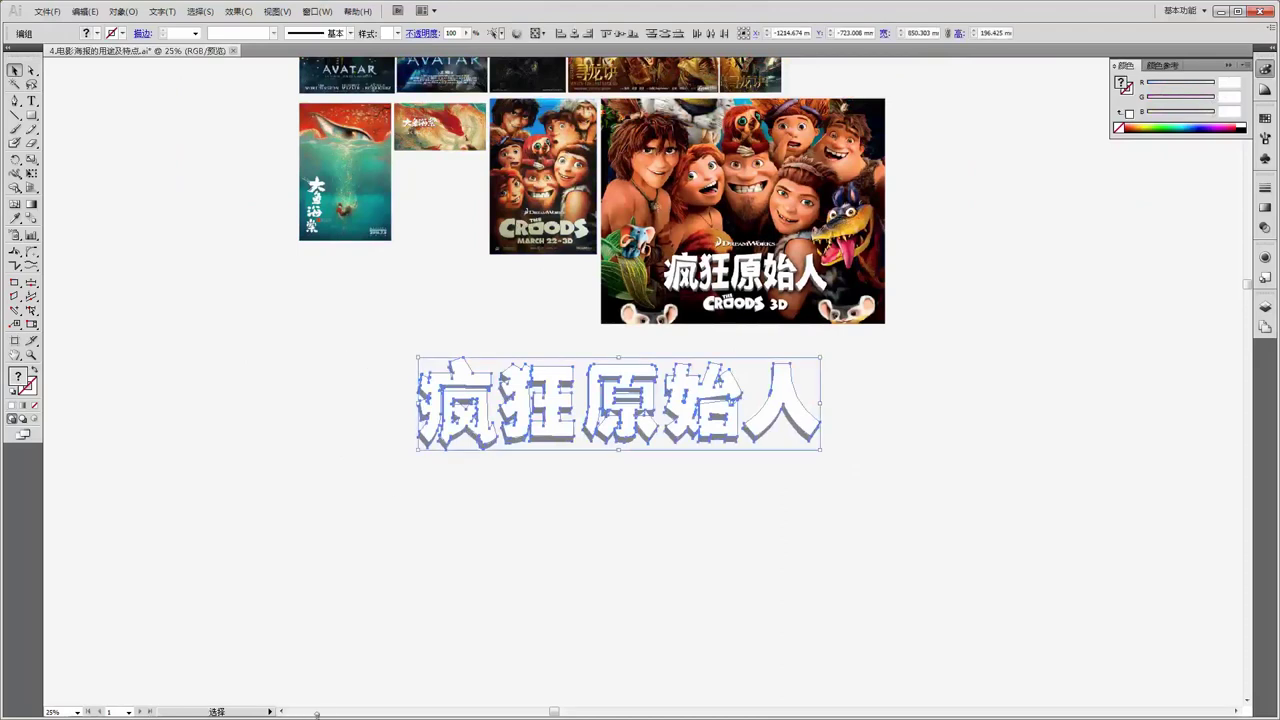
click(317, 714)
click(766, 176)
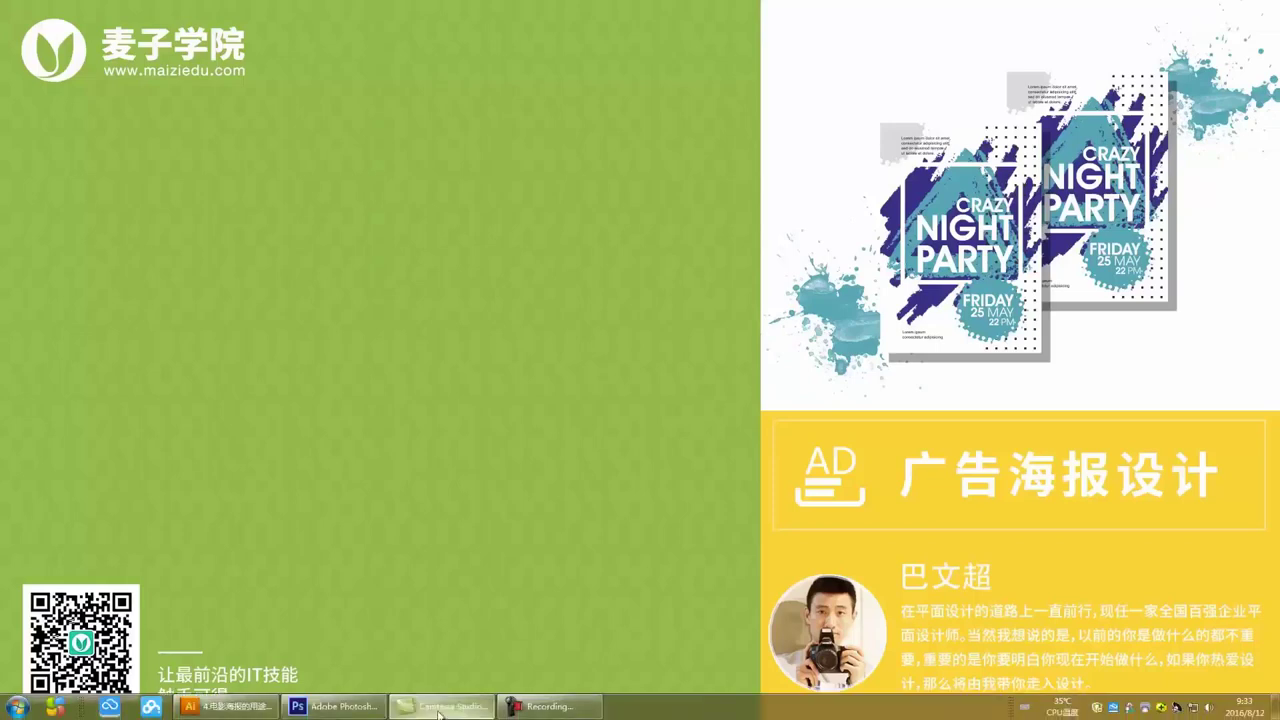
click(330, 714)
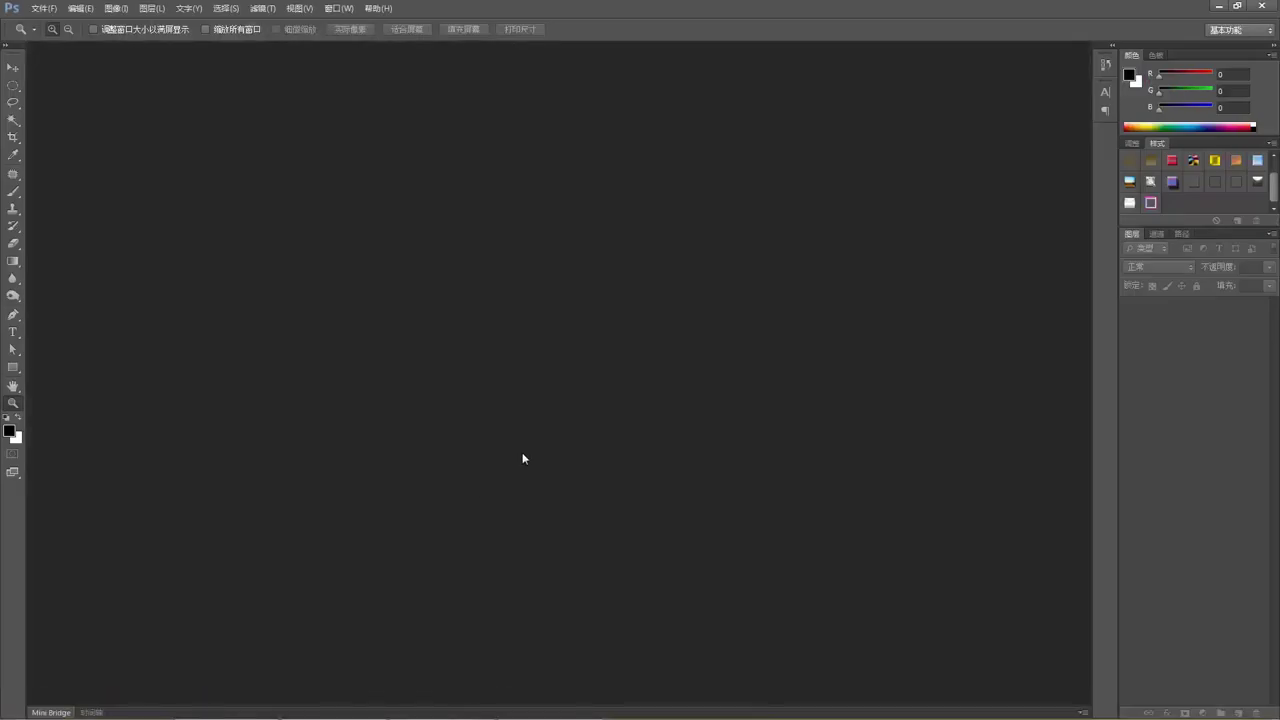
Create a new document and paste the copied lettering into it as a vector smart object.
key(ctrl+n)
click(767, 189)
key(ctrl+v)
click(700, 228)
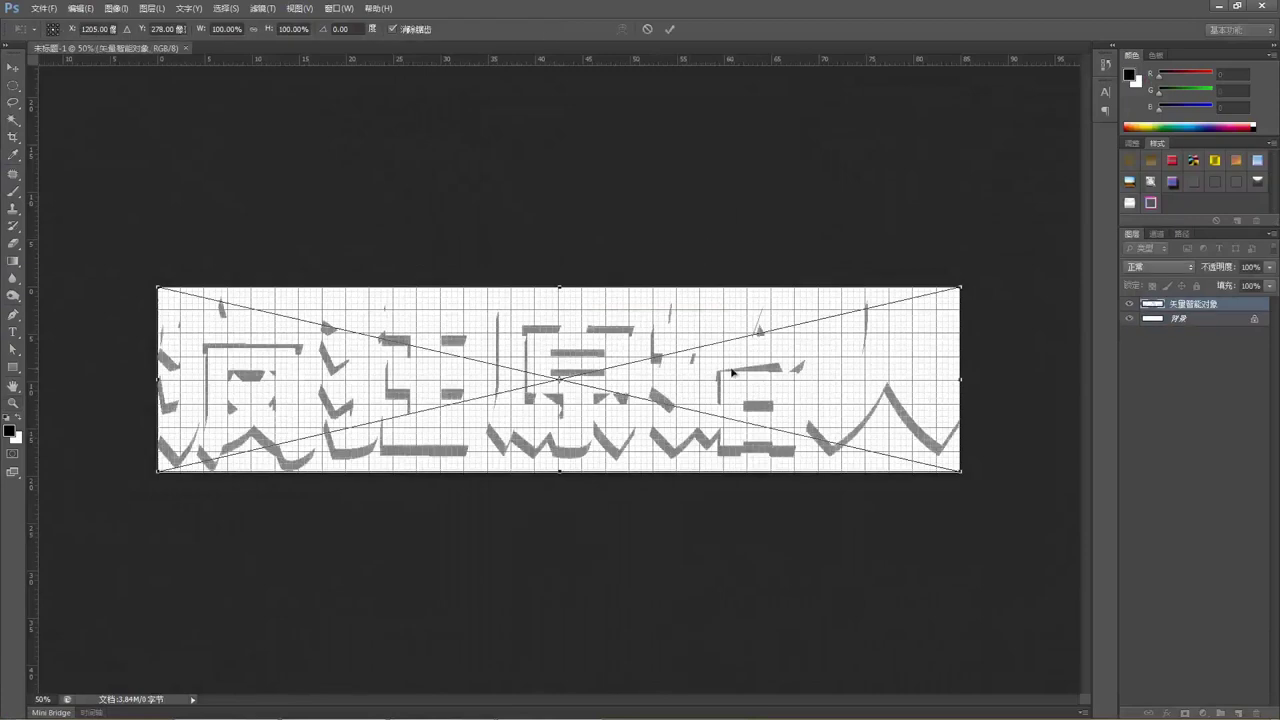
key(Return)
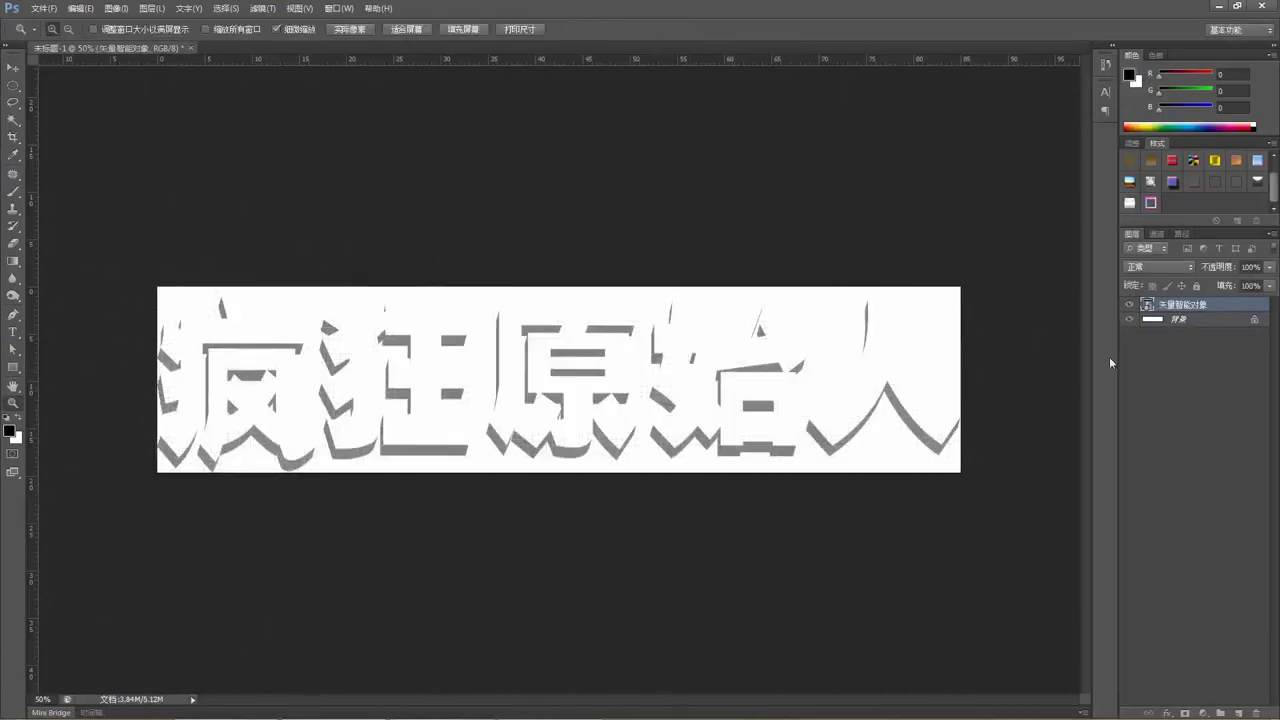
Fill the background layer with black and select the lettering's smart object layer.
click(1168, 322)
key(alt+Delete)
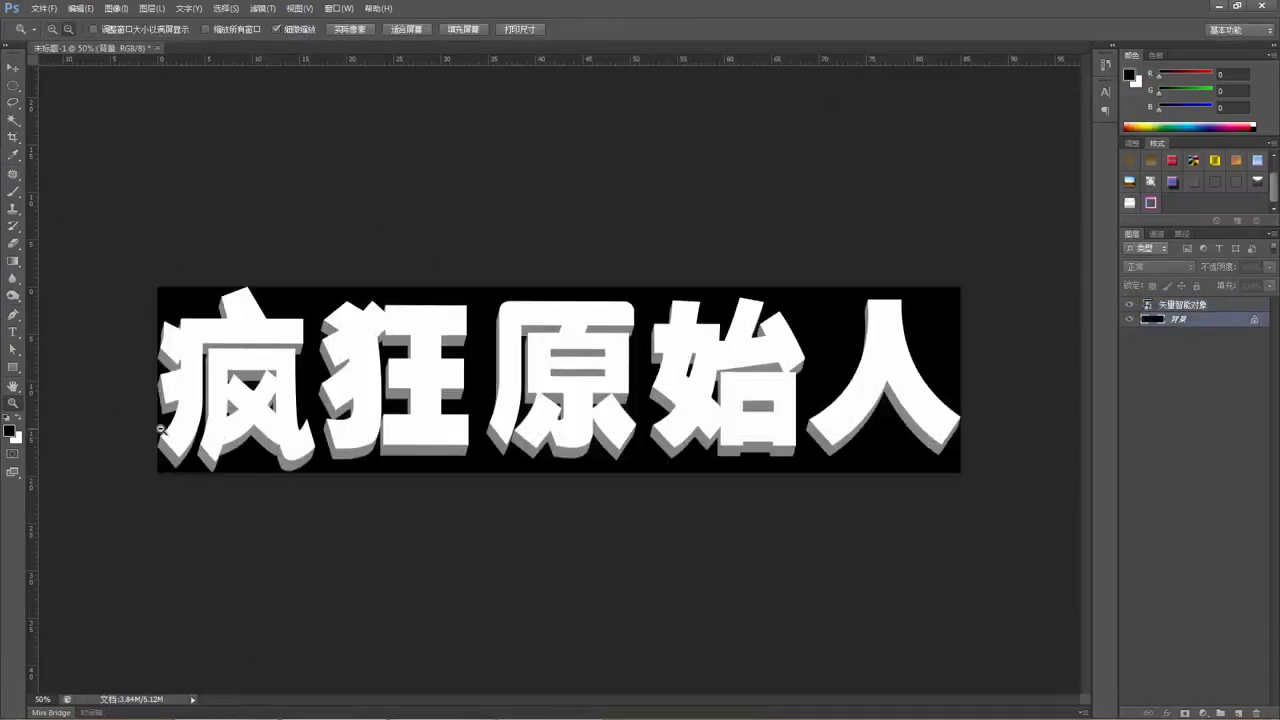
click(13, 67)
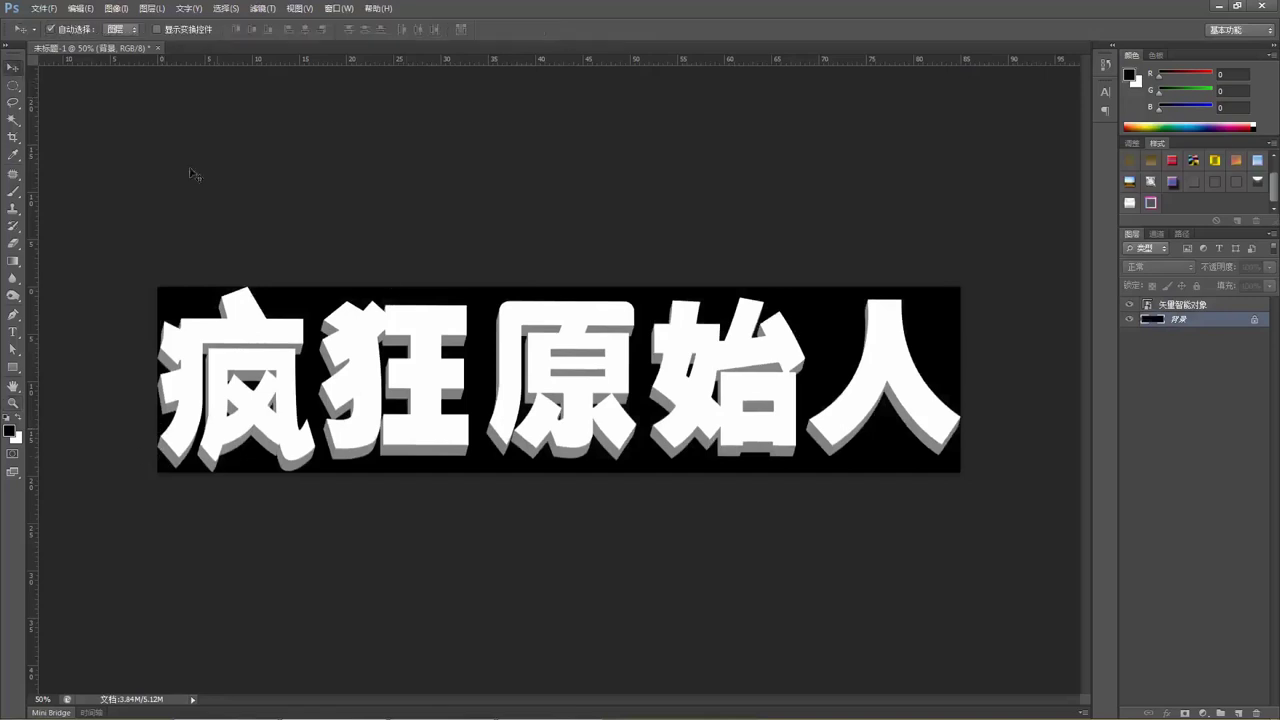
click(918, 368)
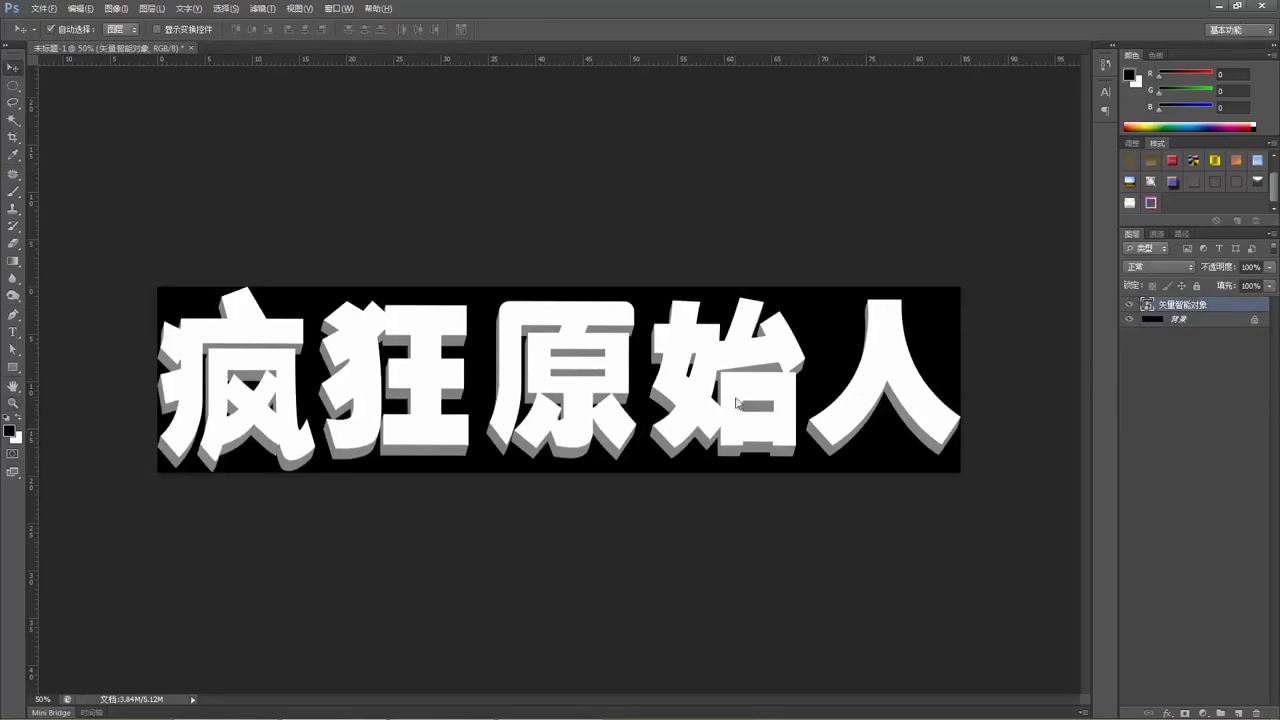
Switch back to the Illustrator document and view the film poster samples above the lettering.
key(alt+Tab)
click(763, 180)
click(1224, 6)
click(225, 713)
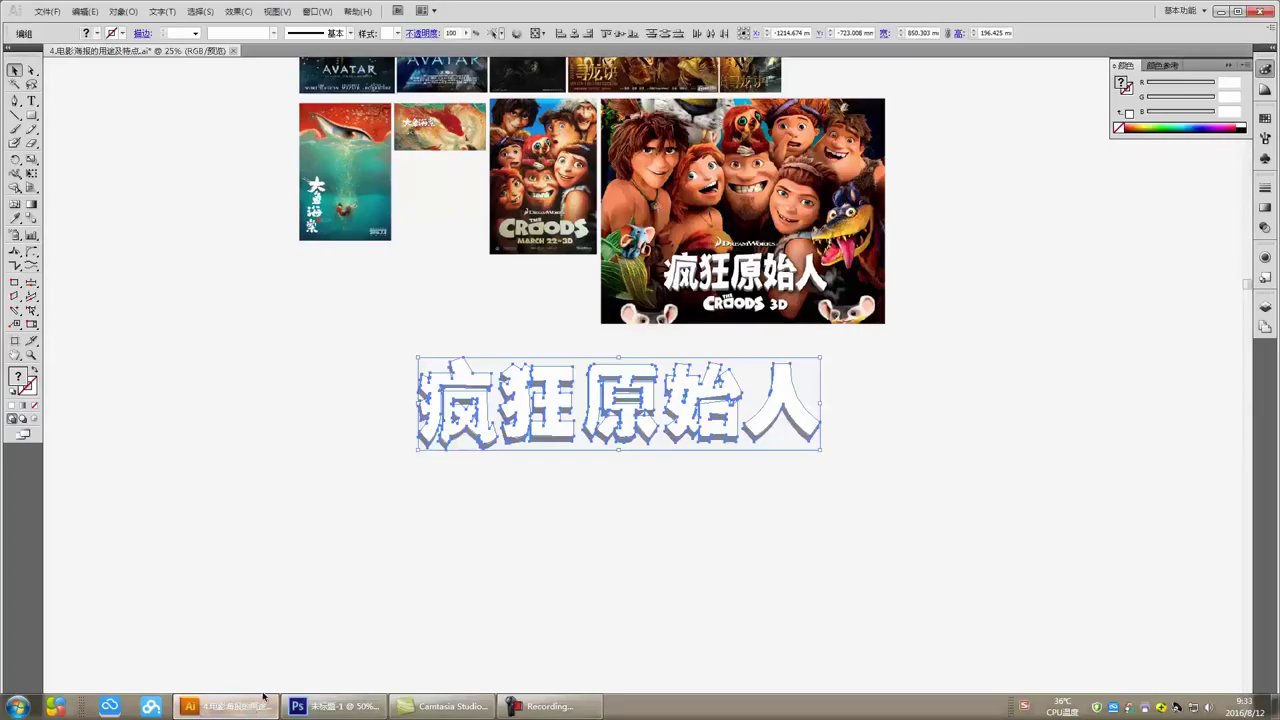
scroll(897, 390, up, 5)
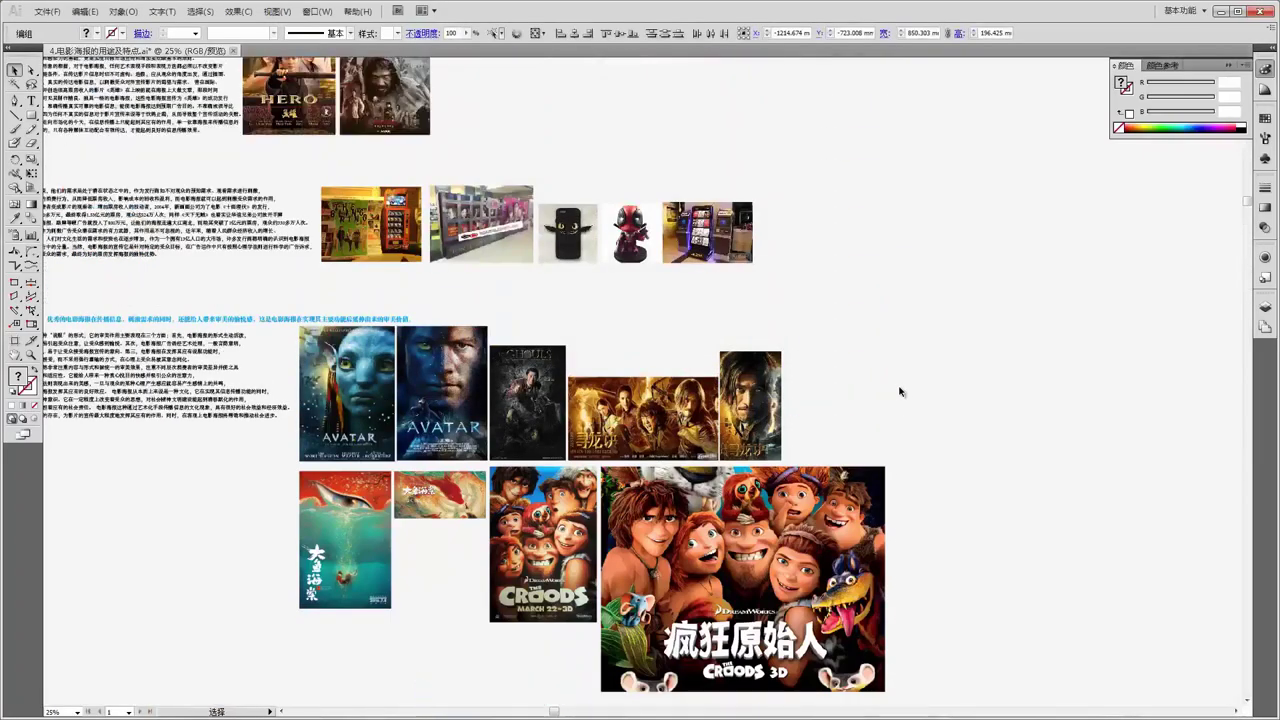